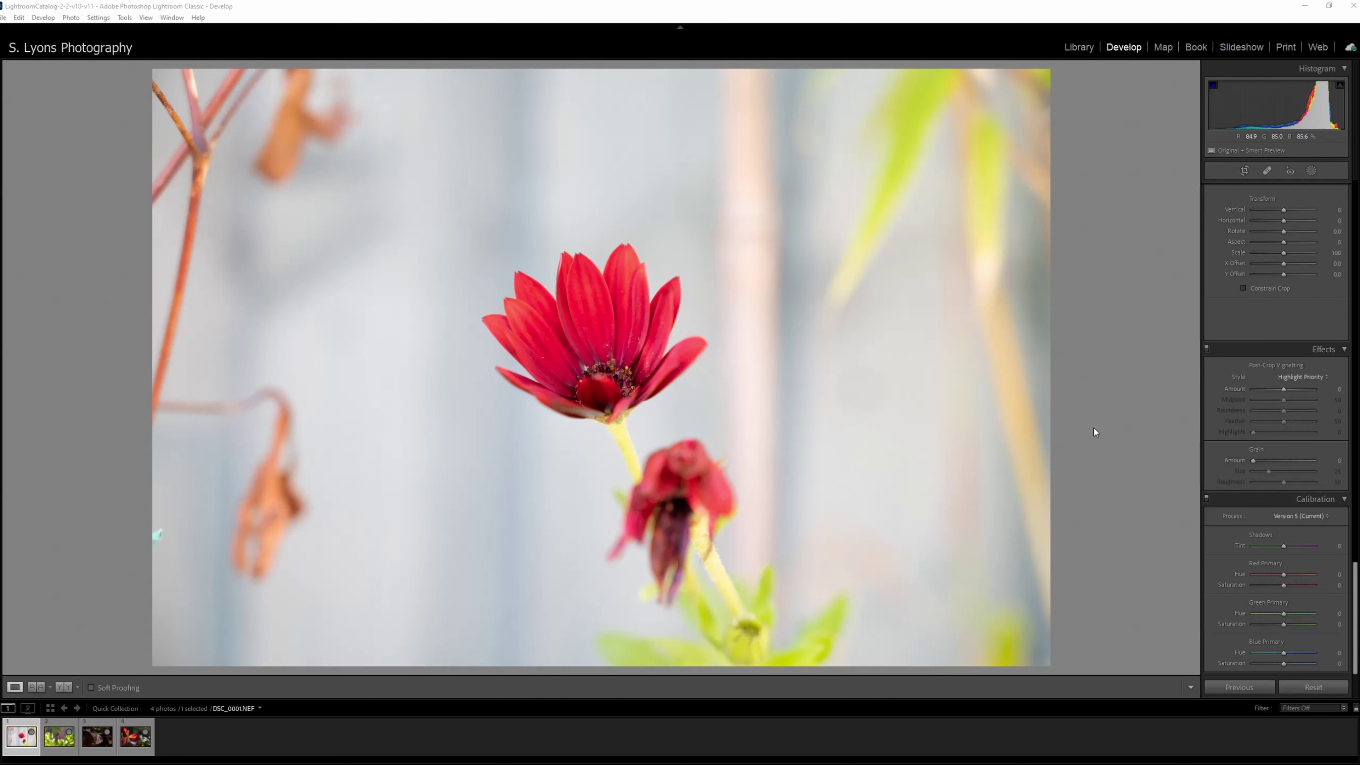
# Step: Crop the red flower photo to 16 x 9, tightening and shifting the frame around the bloom
pyautogui.click(1244, 170)
pyautogui.click(1309, 207)
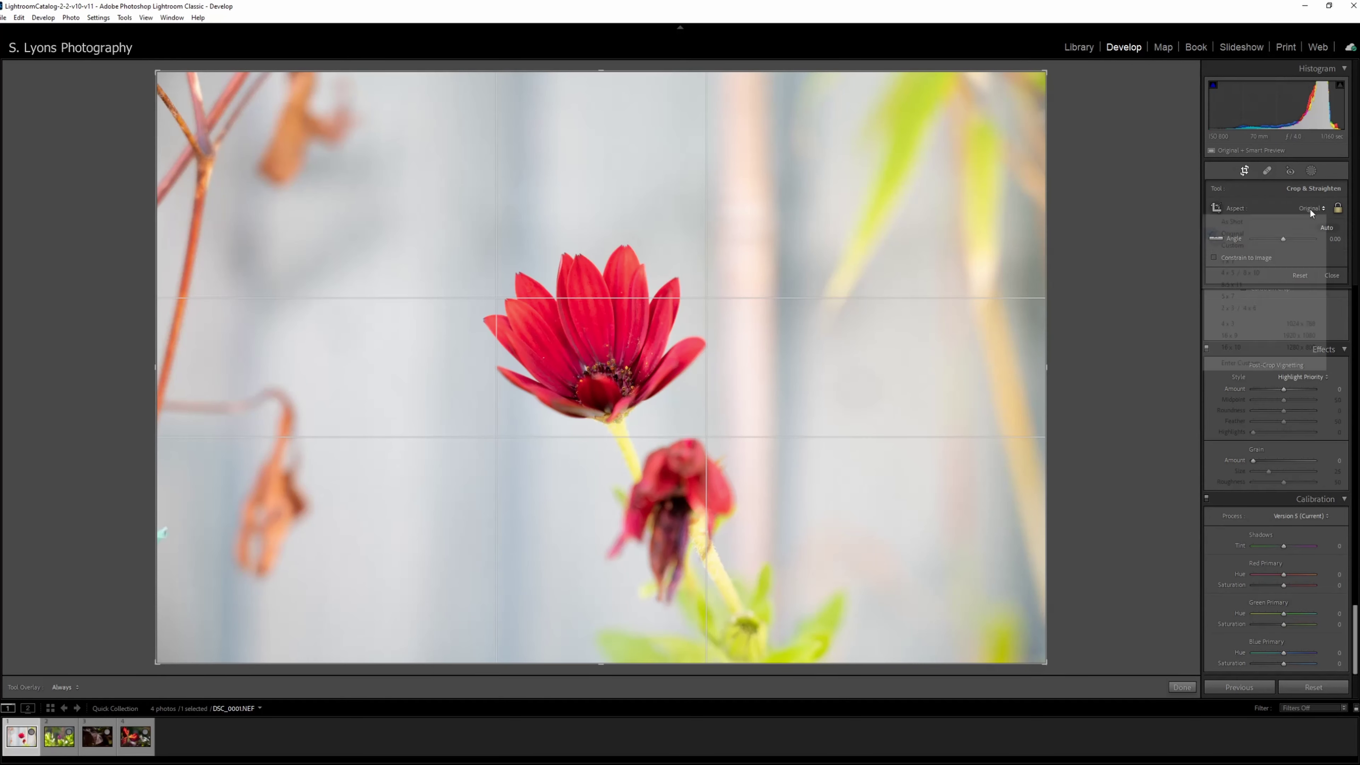
pyautogui.click(1237, 335)
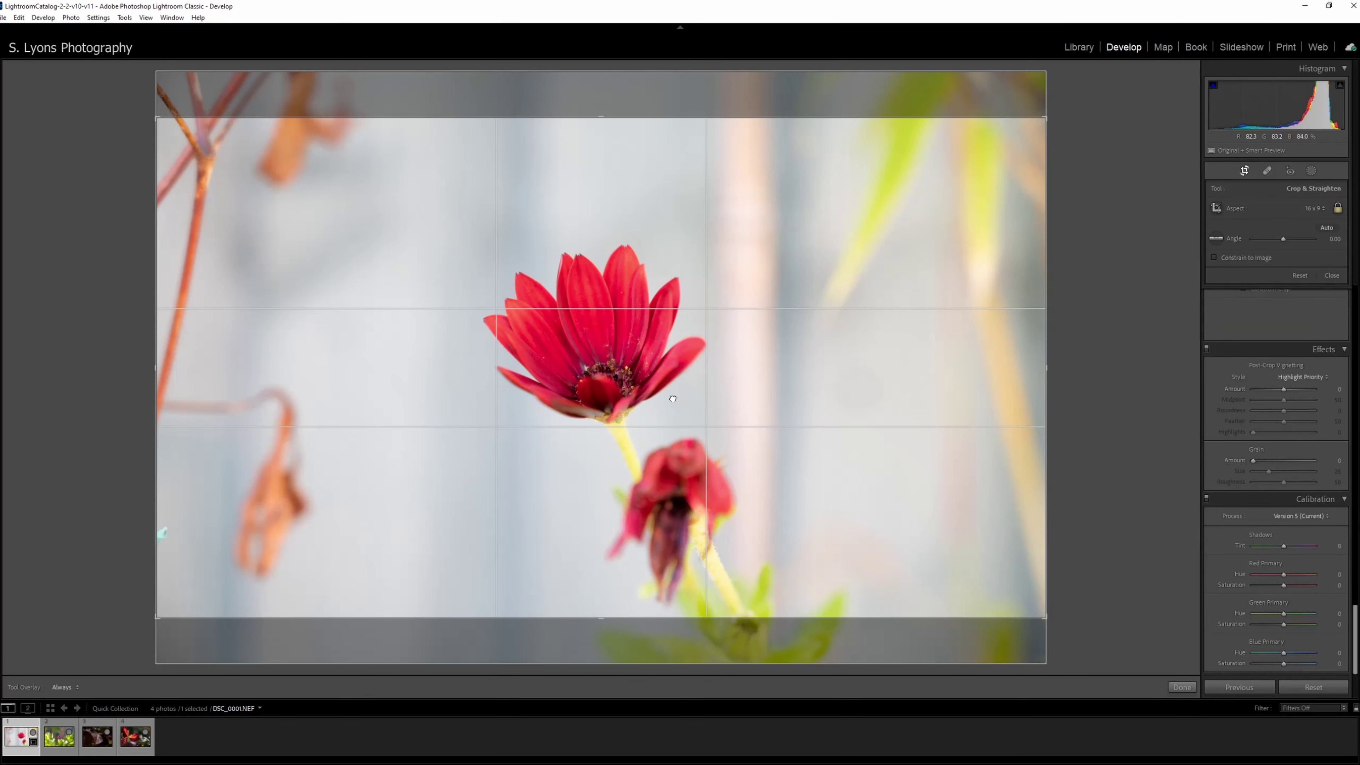
pyautogui.moveTo(674, 400); pyautogui.dragTo(595, 446)
pyautogui.moveTo(153, 618); pyautogui.dragTo(236, 571)
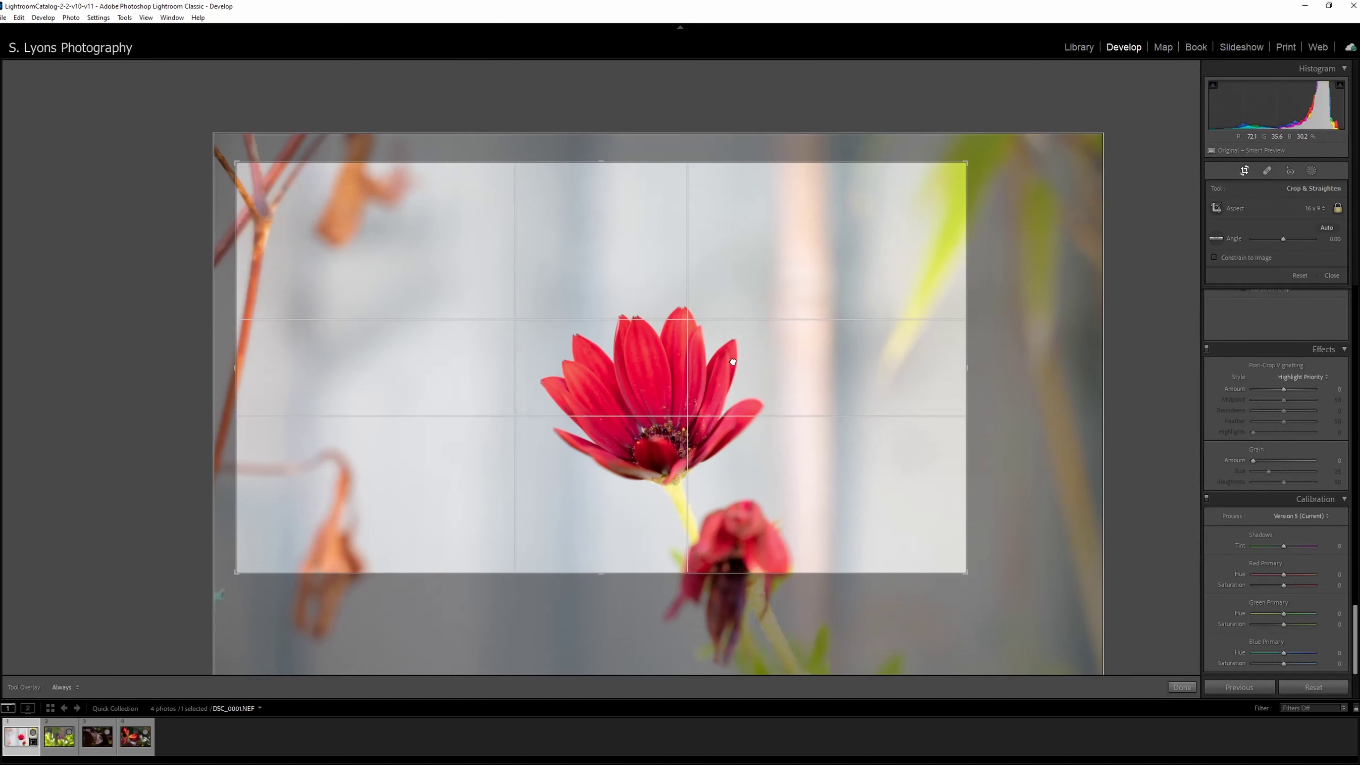
pyautogui.moveTo(732, 363); pyautogui.dragTo(794, 361)
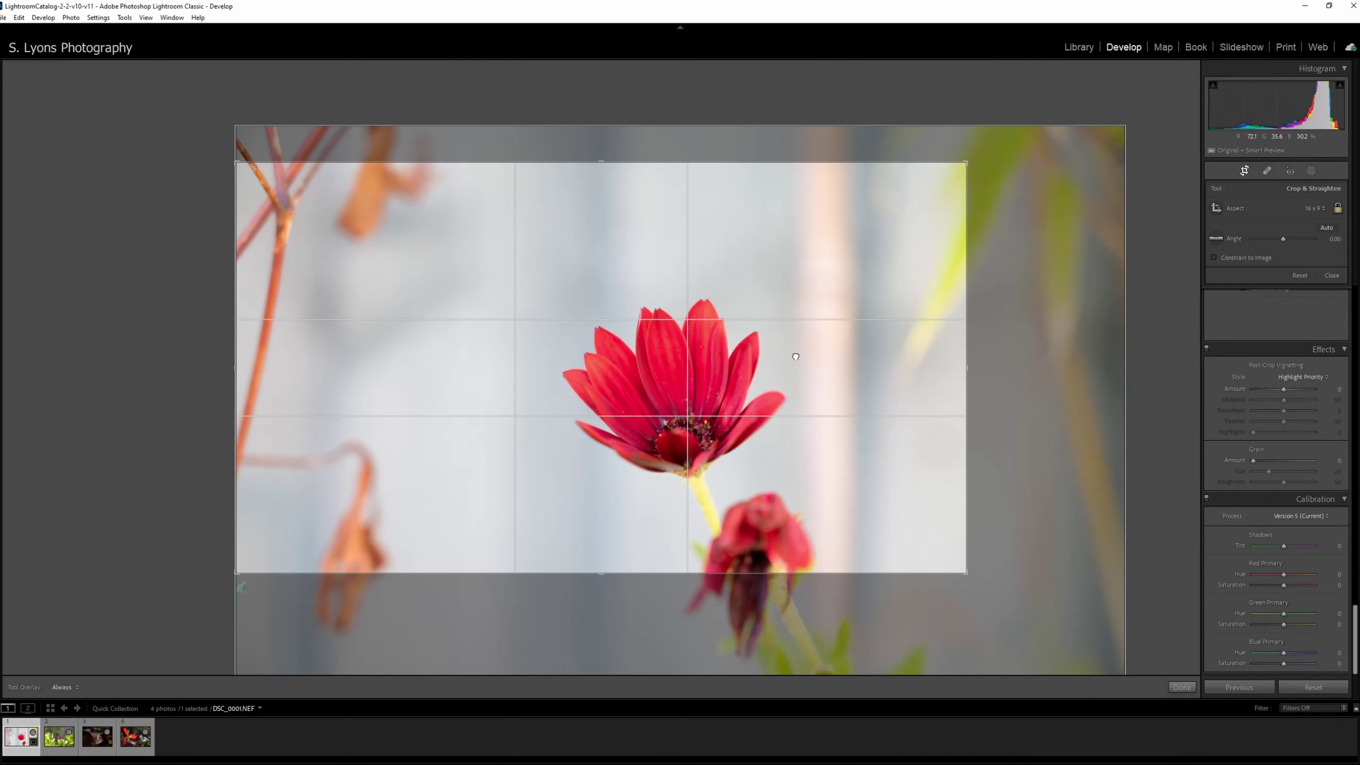
pyautogui.press('Return')
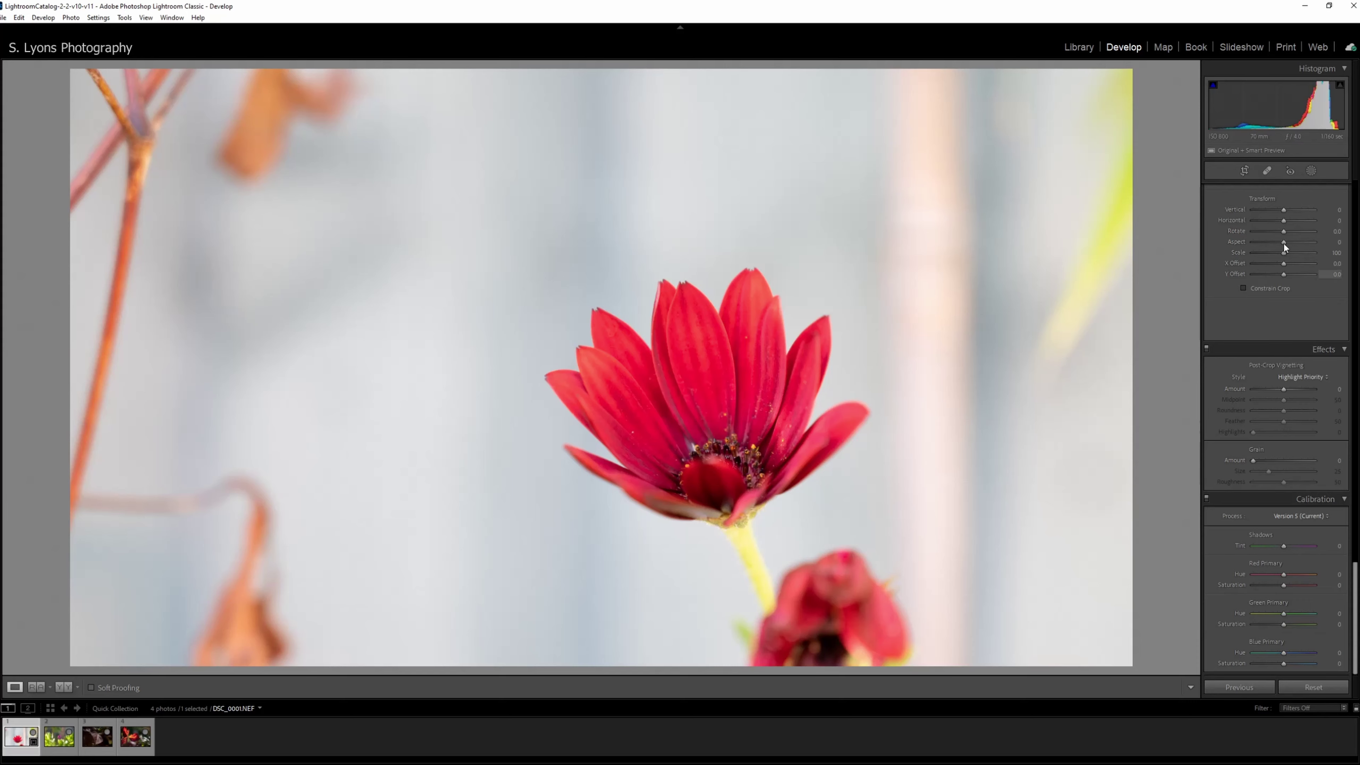
# Step: Cool the white balance by lowering Temp to 4456 in the Basic panel
pyautogui.scroll(10, 1253, 321)
pyautogui.scroll(10, 1255, 359)
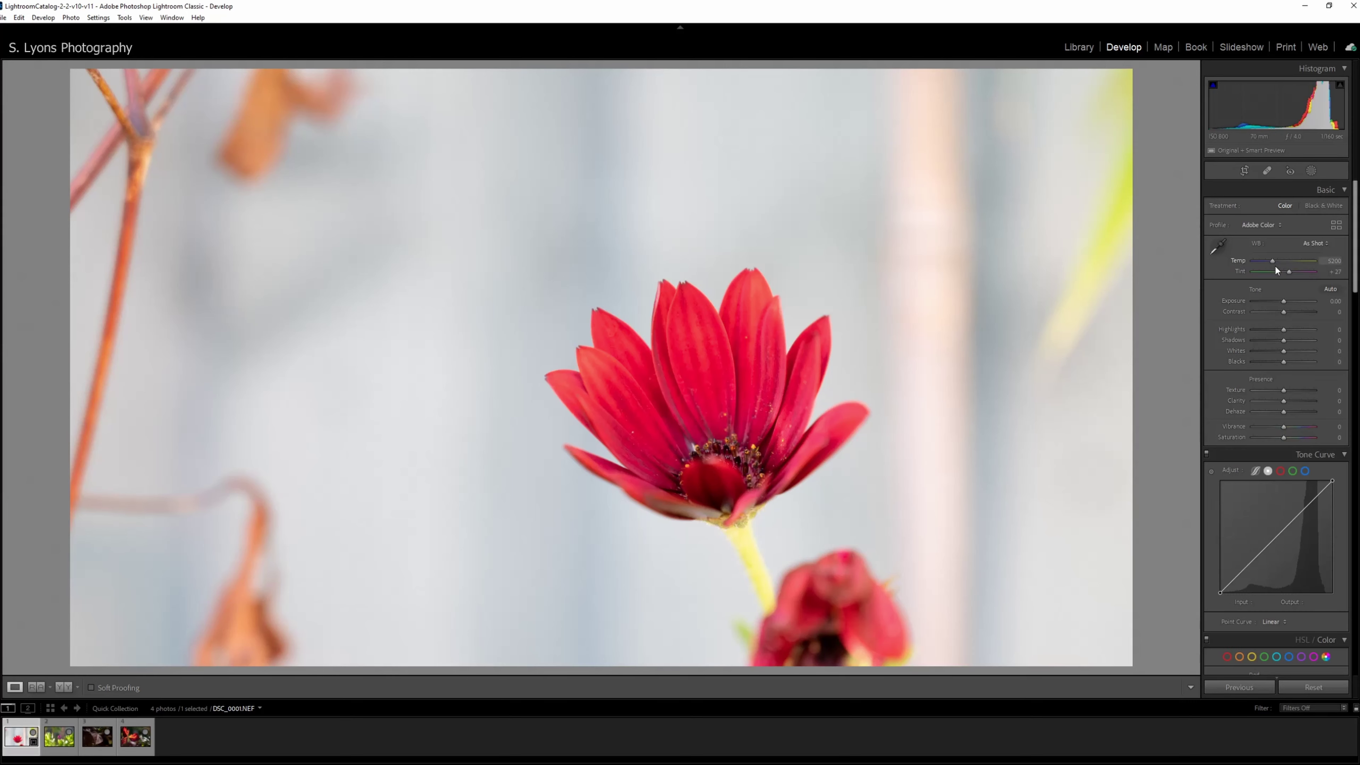
pyautogui.moveTo(1274, 261)
pyautogui.mouseDown()
pyautogui.moveTo(1278, 302)
pyautogui.moveTo(1296, 310)
pyautogui.moveTo(1272, 329)
pyautogui.moveTo(1301, 341)
pyautogui.moveTo(1265, 361)
pyautogui.moveTo(1273, 399)
pyautogui.mouseUp()
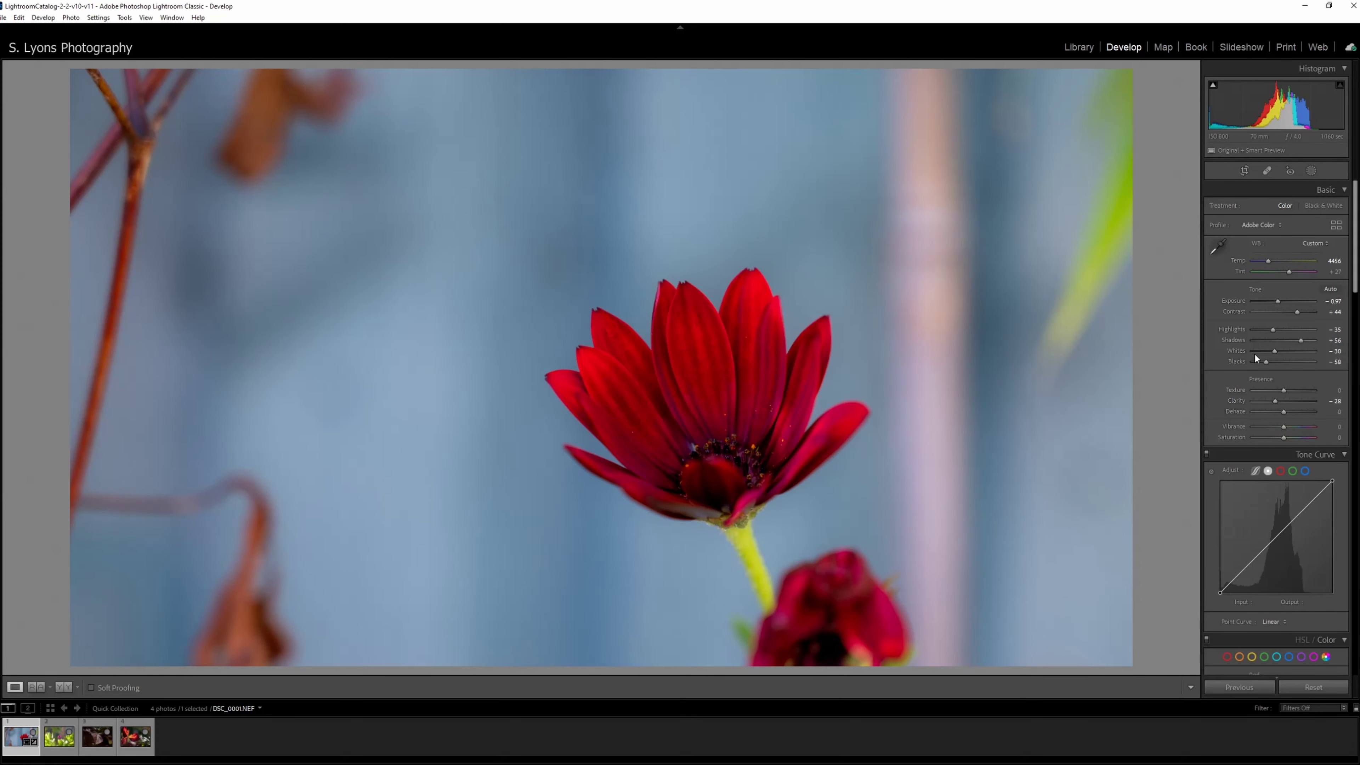
# Step: Add a radial gradient mask drawn as an ellipse around the flower
pyautogui.click(1311, 170)
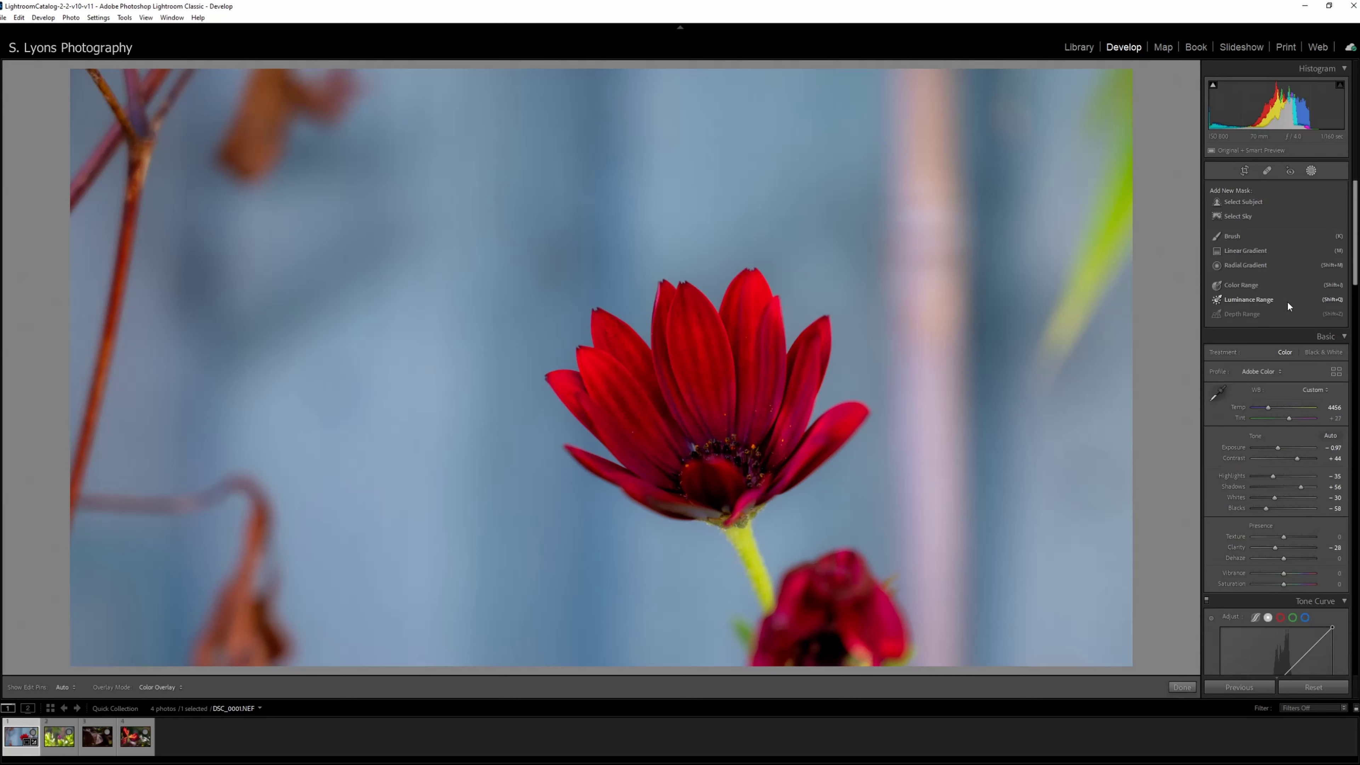
pyautogui.click(1262, 263)
pyautogui.moveTo(684, 413); pyautogui.dragTo(886, 596)
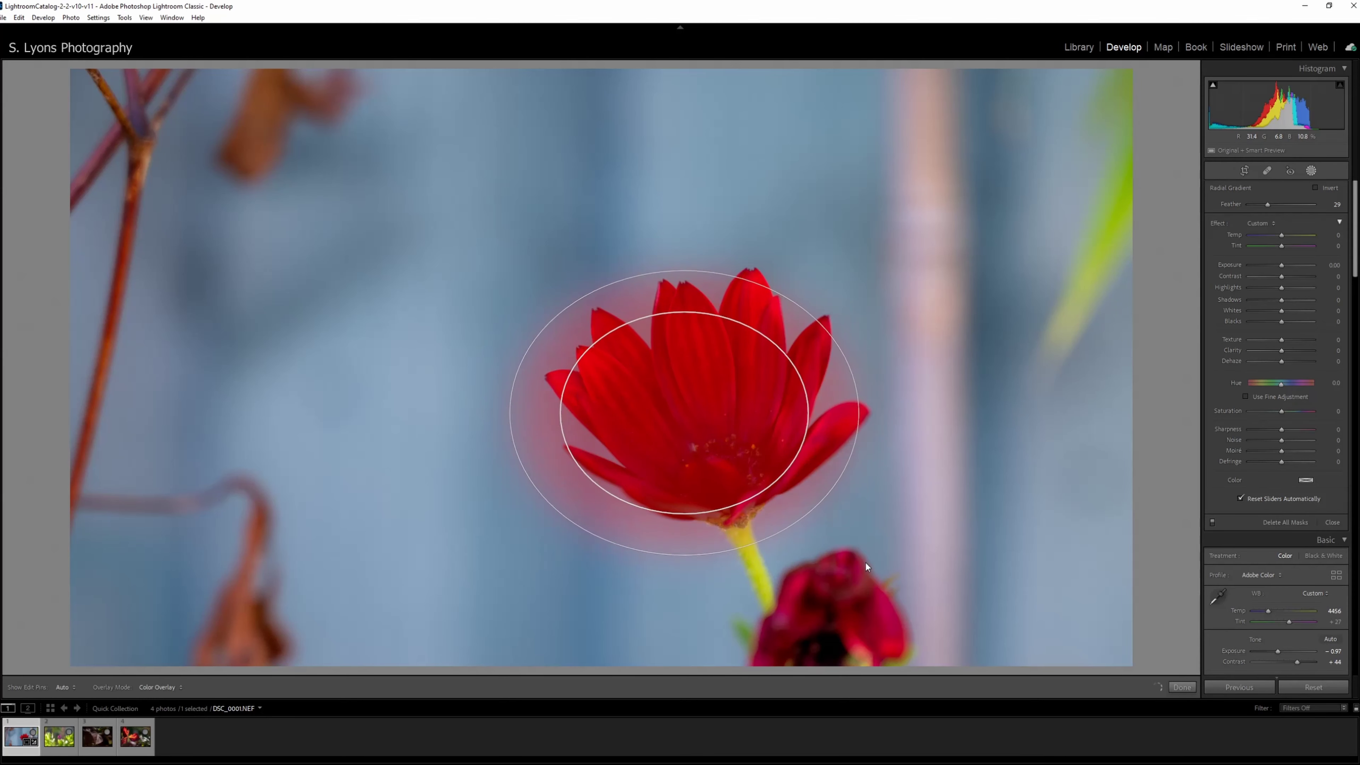
pyautogui.click(1095, 160)
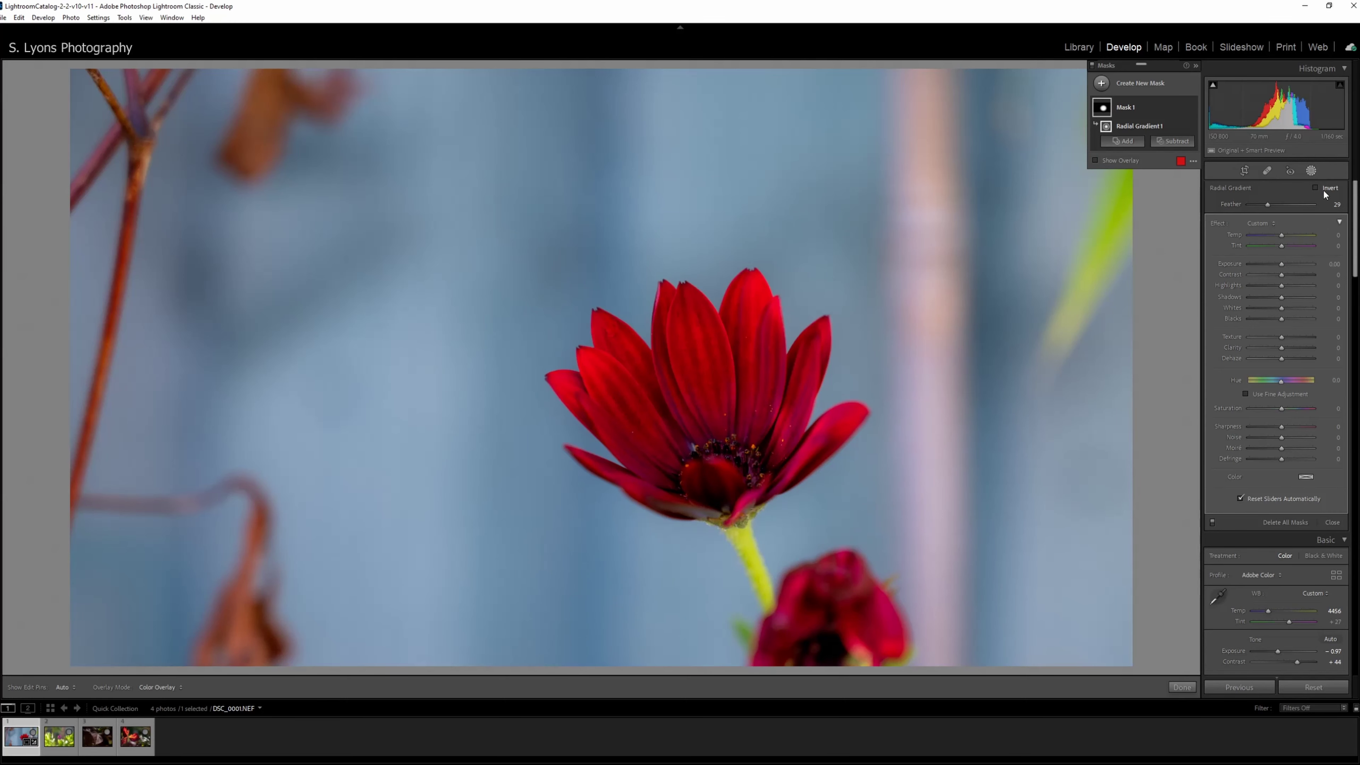
# Step: Darken the area outside the flower with the mask at about -0.30 exposure
pyautogui.press('o')
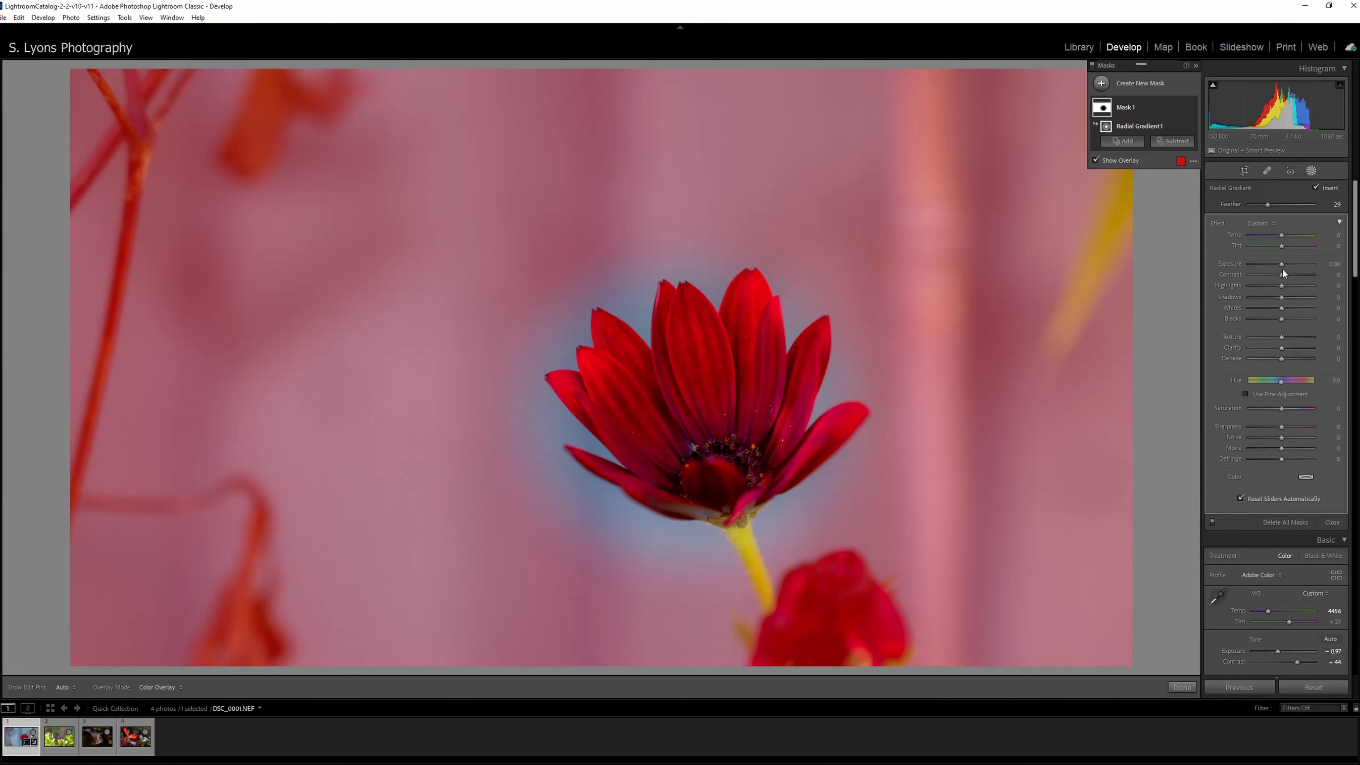
pyautogui.click(1117, 161)
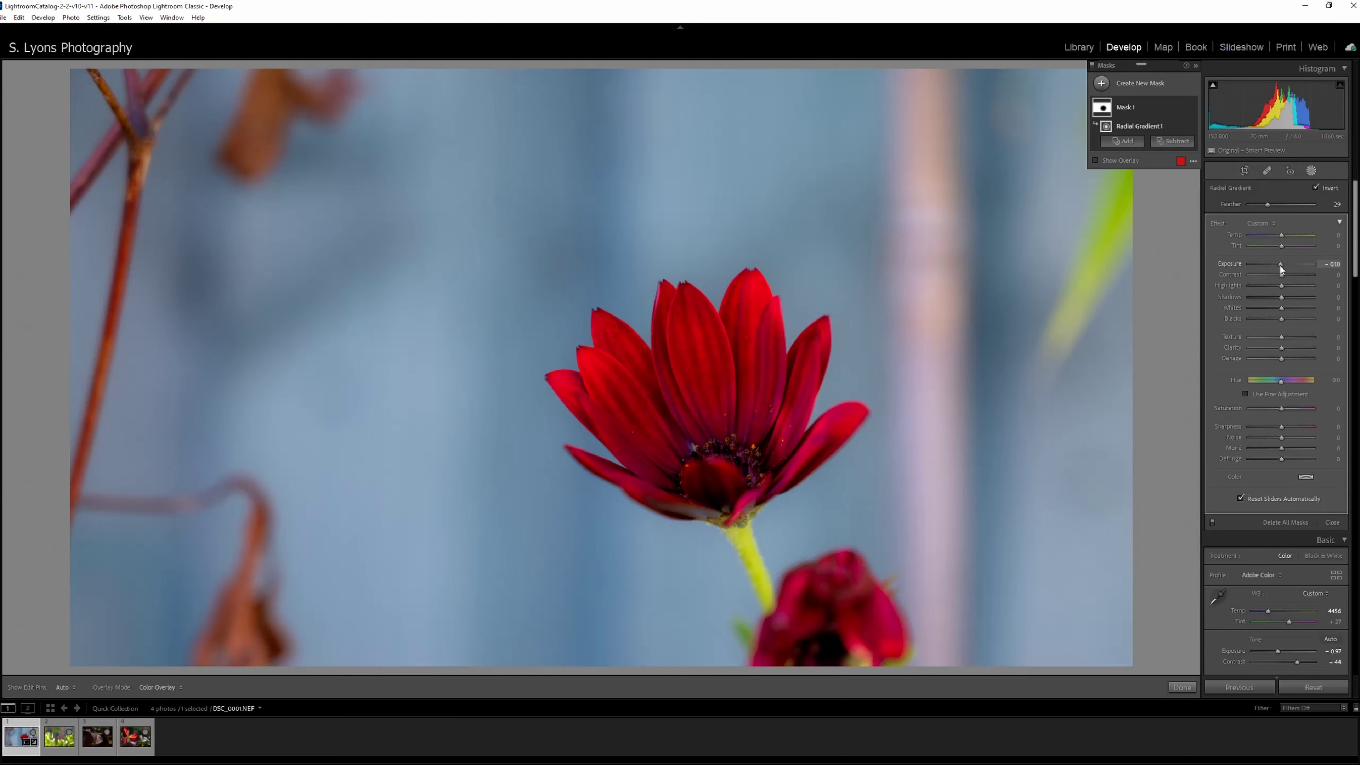
pyautogui.moveTo(1280, 265); pyautogui.dragTo(1280, 265)
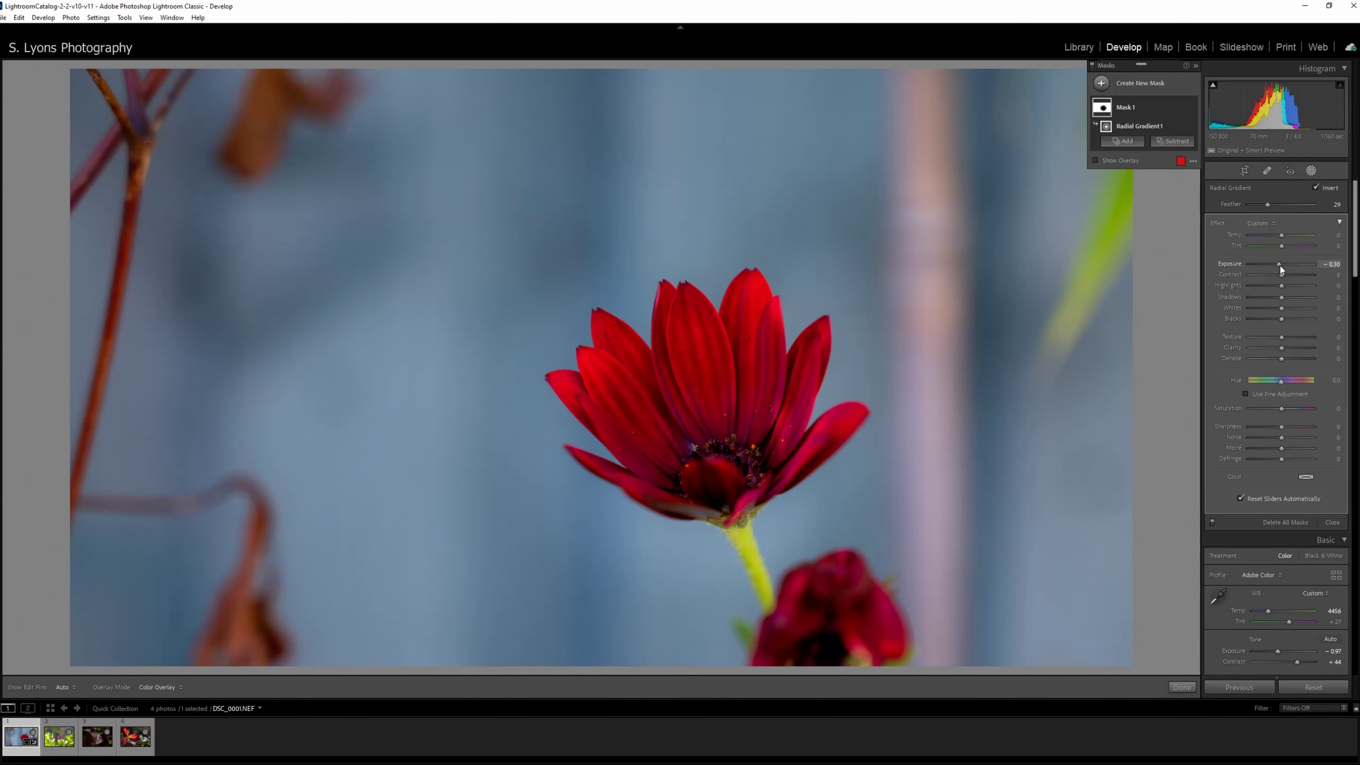
pyautogui.moveTo(1280, 265); pyautogui.dragTo(1277, 287)
pyautogui.click(1314, 169)
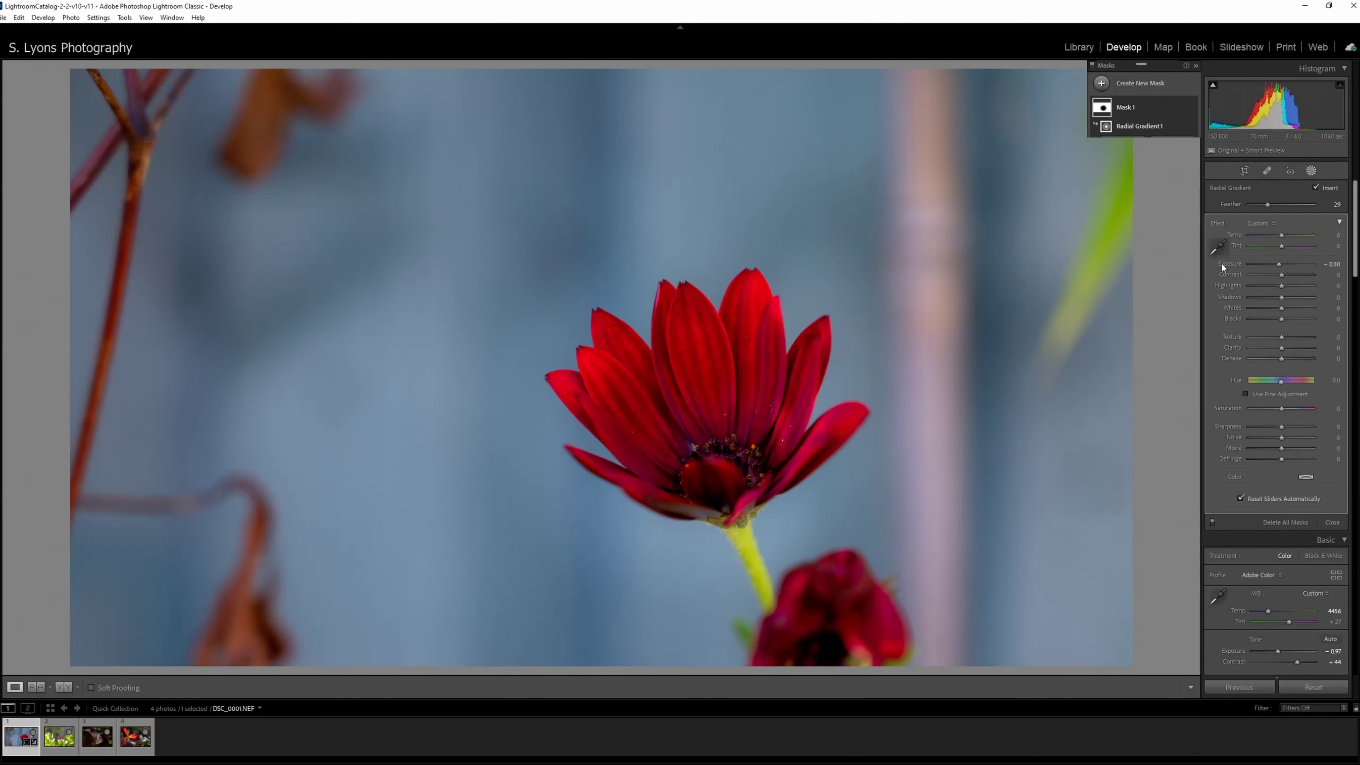
# Step: Fade the tone curve by raising the black point, lowering the white point, and shaping shadows and highlights
pyautogui.scroll(-5, 1255, 364)
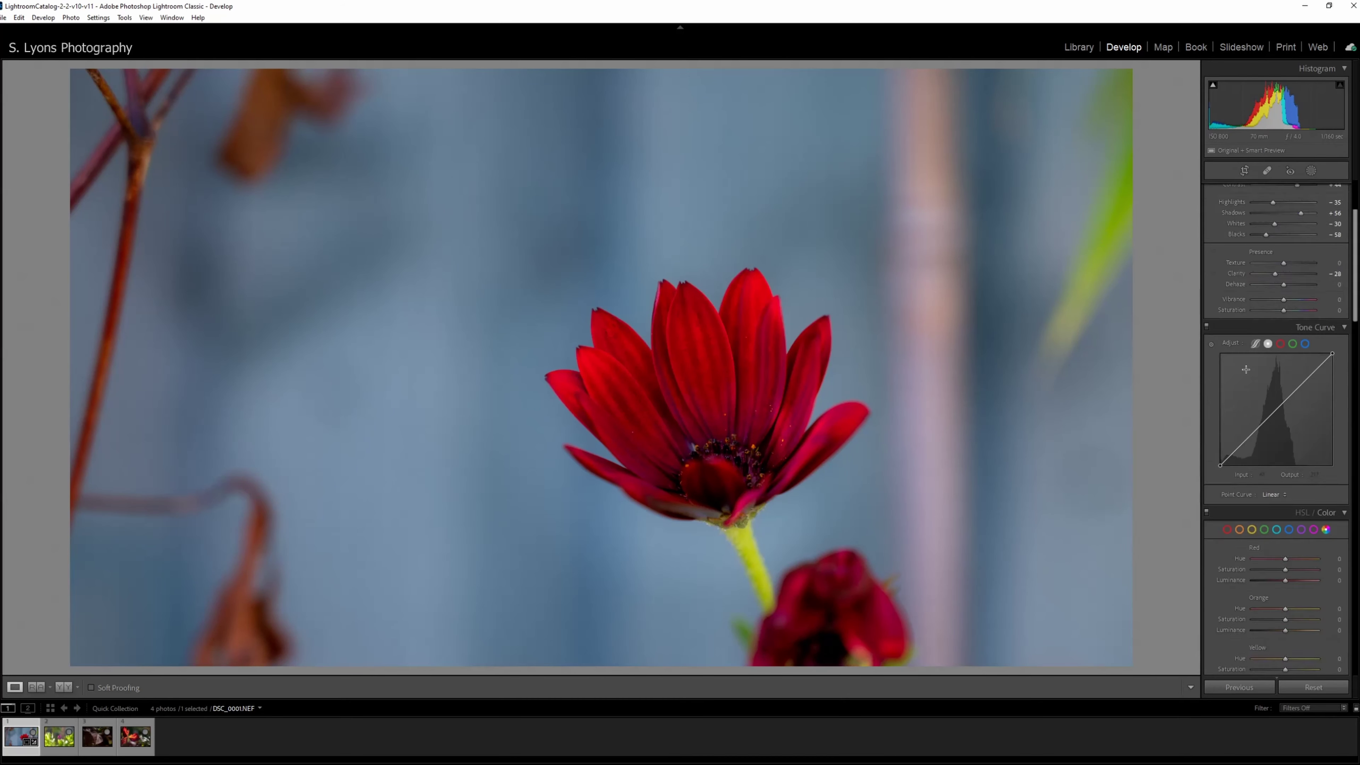
pyautogui.moveTo(1221, 338); pyautogui.dragTo(1220, 326)
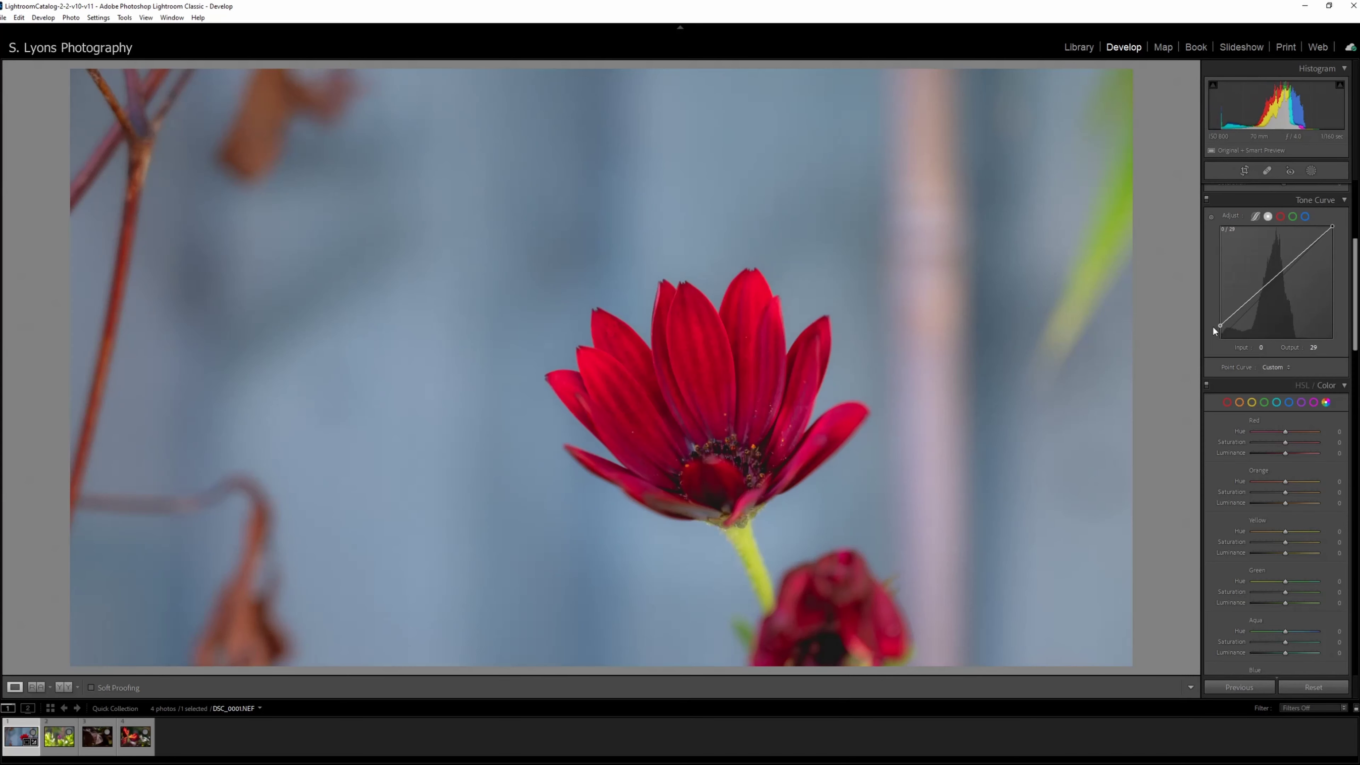
pyautogui.moveTo(1333, 227); pyautogui.dragTo(1342, 244)
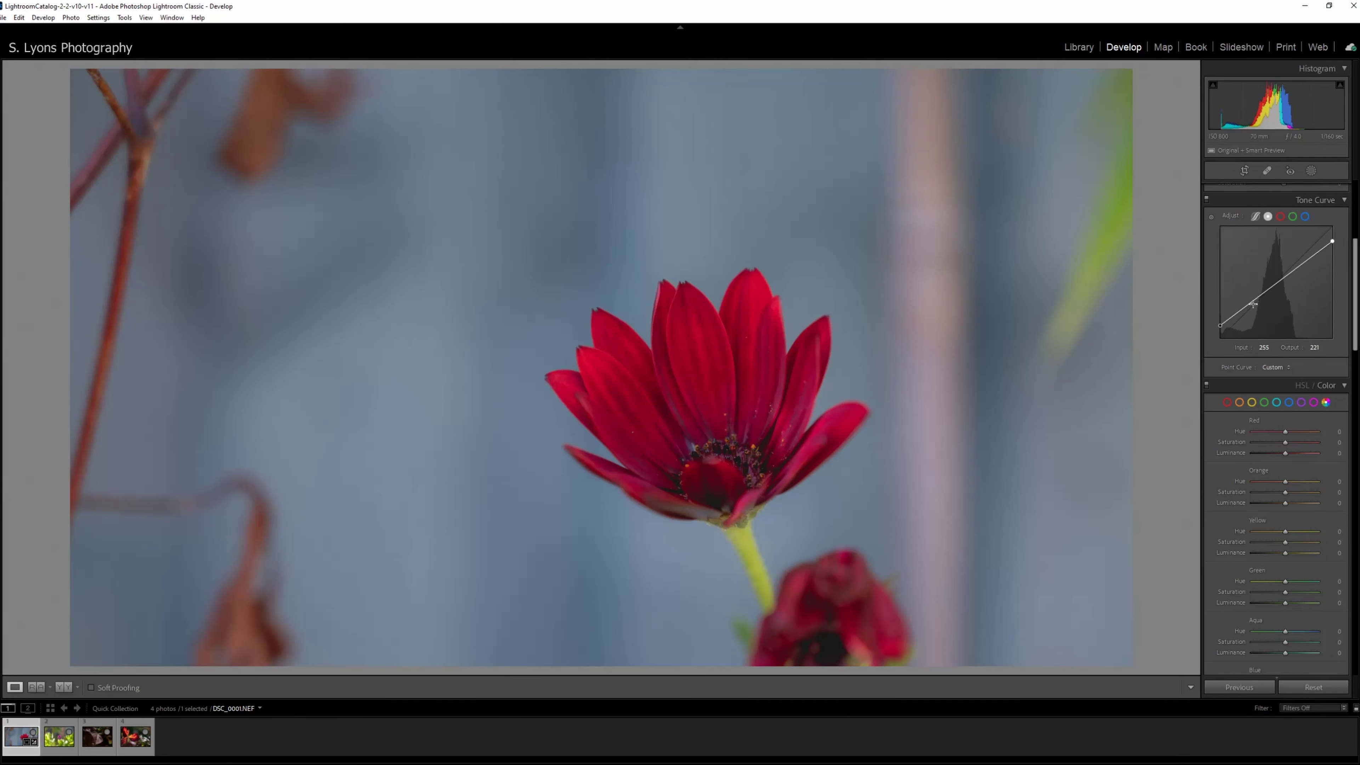
pyautogui.moveTo(1244, 308); pyautogui.dragTo(1243, 313)
pyautogui.moveTo(1304, 261); pyautogui.dragTo(1304, 252)
# Step: In HSL, shift the red hue toward magenta and desaturate the aqua and yellow tones
pyautogui.scroll(-3, 1287, 365)
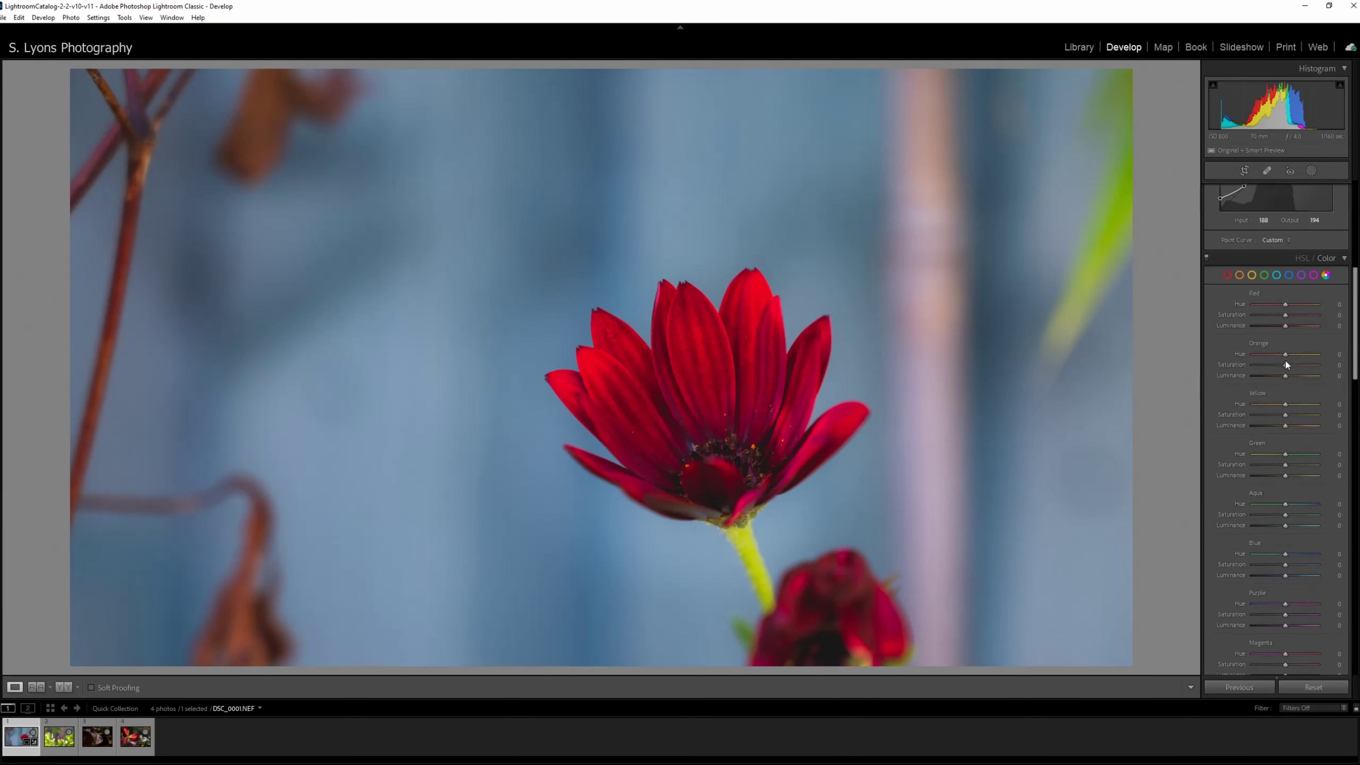
pyautogui.moveTo(1288, 305); pyautogui.dragTo(1297, 316)
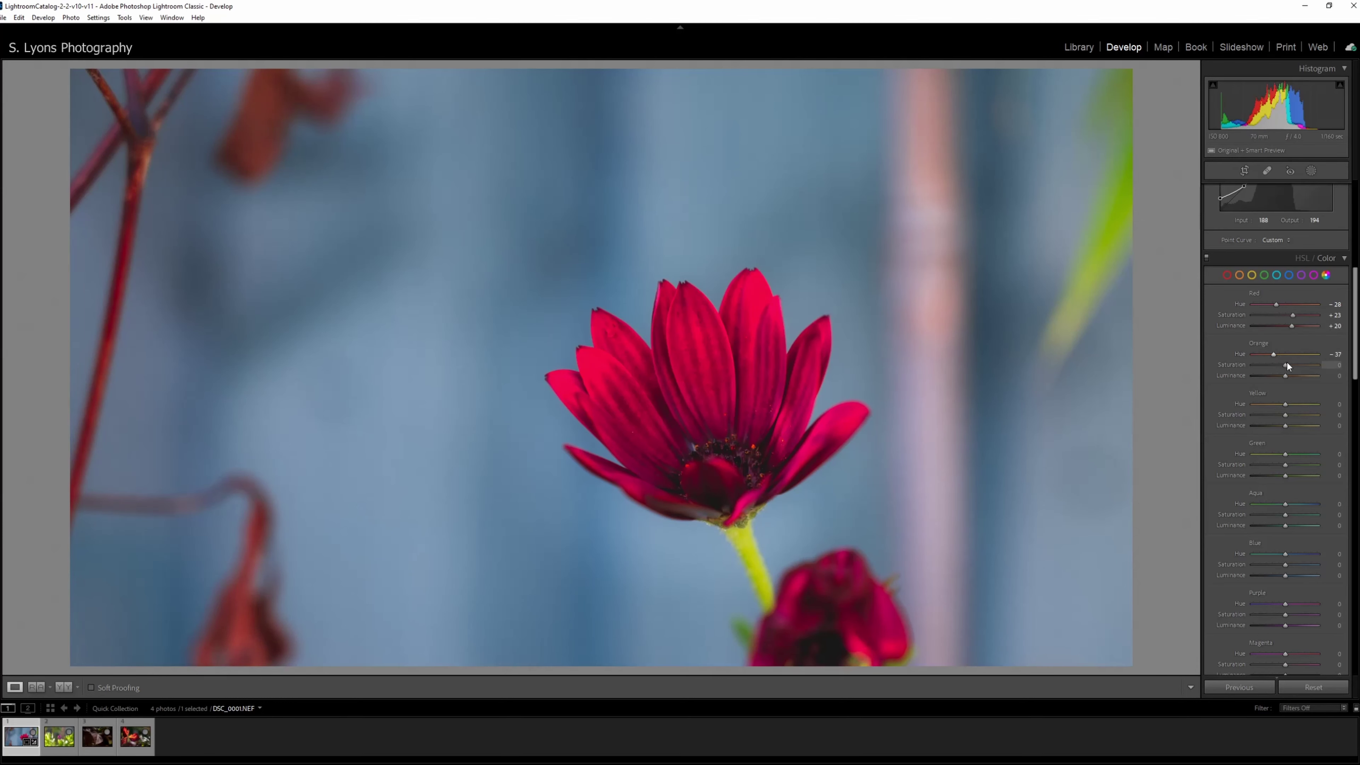
pyautogui.moveTo(1281, 366); pyautogui.dragTo(1283, 365)
pyautogui.scroll(-3, 1259, 407)
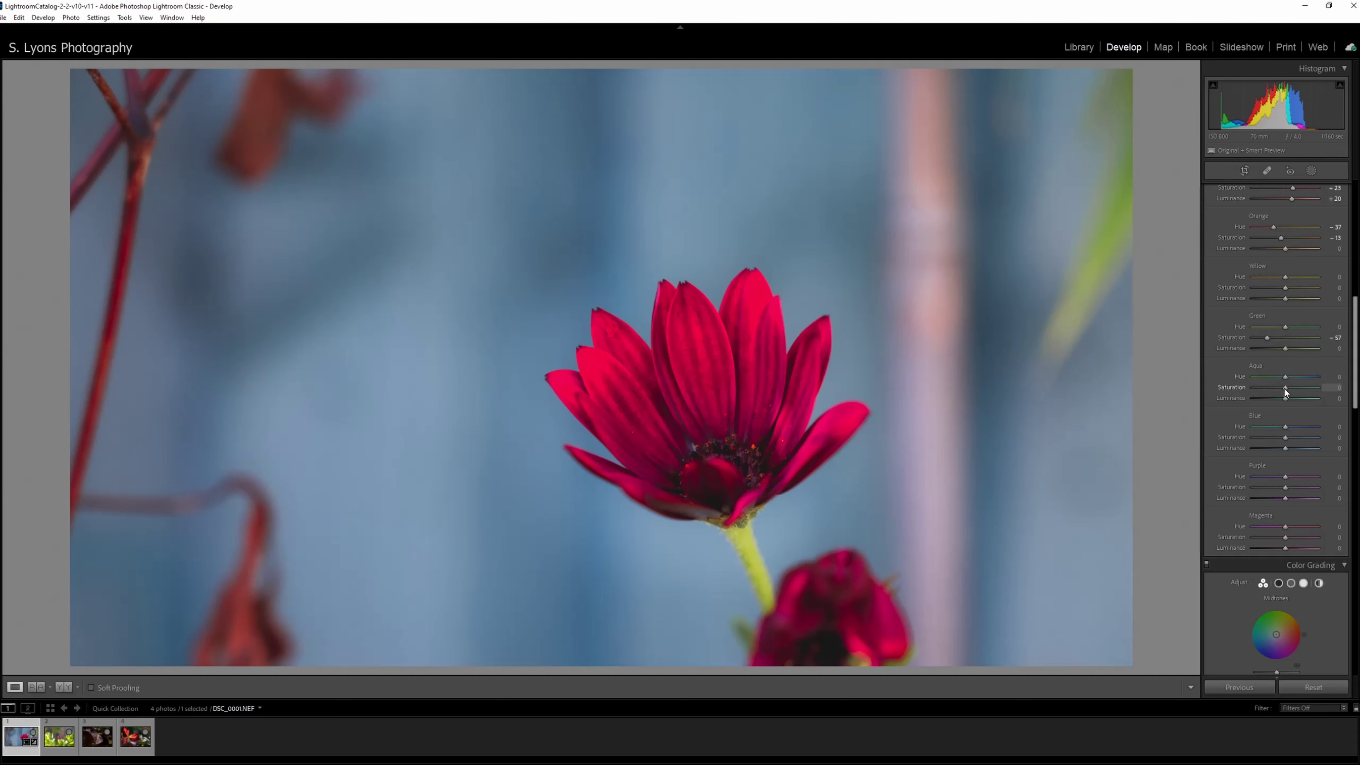
pyautogui.moveTo(1285, 388); pyautogui.dragTo(1266, 387)
pyautogui.moveTo(1285, 287); pyautogui.dragTo(1266, 288)
pyautogui.scroll(-3, 1259, 430)
# Step: Tint the shadows blue in Color Grading, compare it on and off, and return highlights to neutral
pyautogui.scroll(-2, 1229, 431)
pyautogui.moveTo(1244, 455); pyautogui.dragTo(1229, 476)
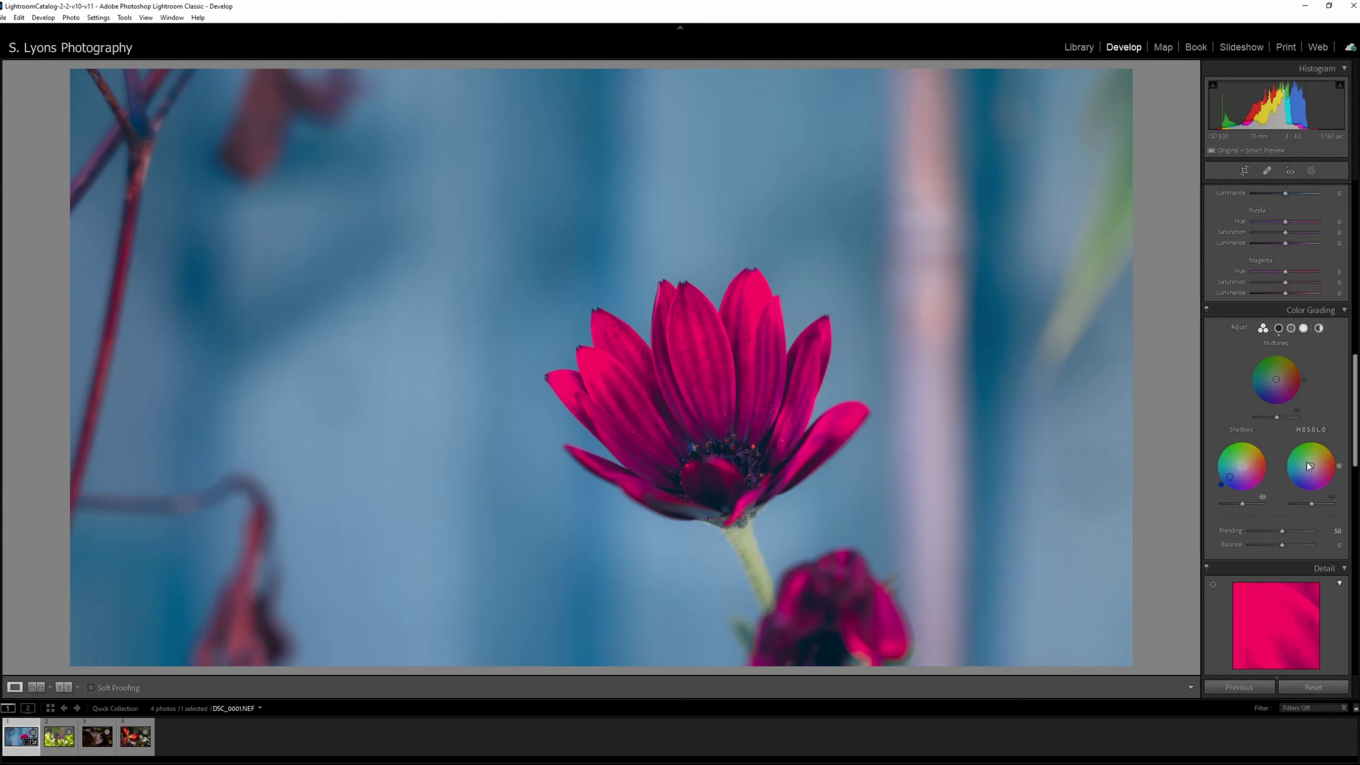
pyautogui.moveTo(1311, 465); pyautogui.dragTo(1316, 464)
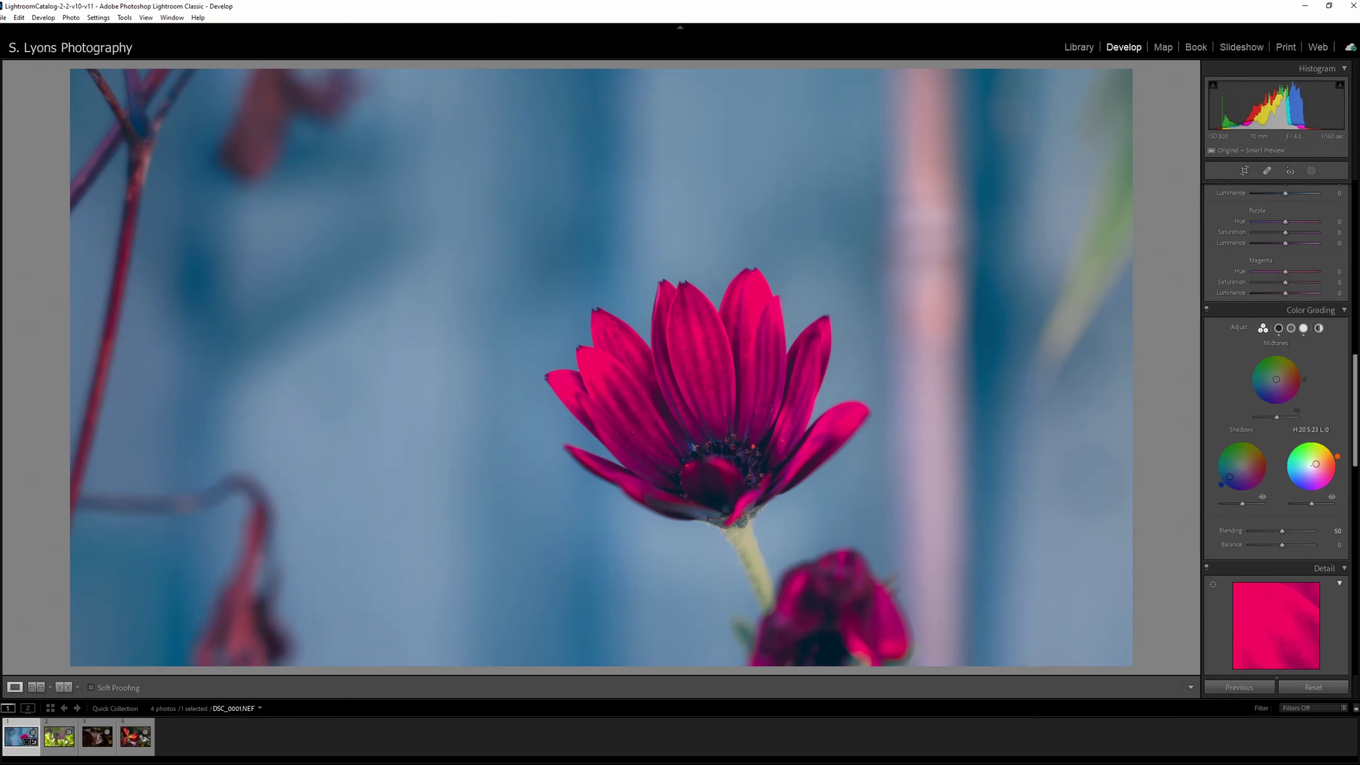
pyautogui.click(1207, 308)
pyautogui.click(1207, 308)
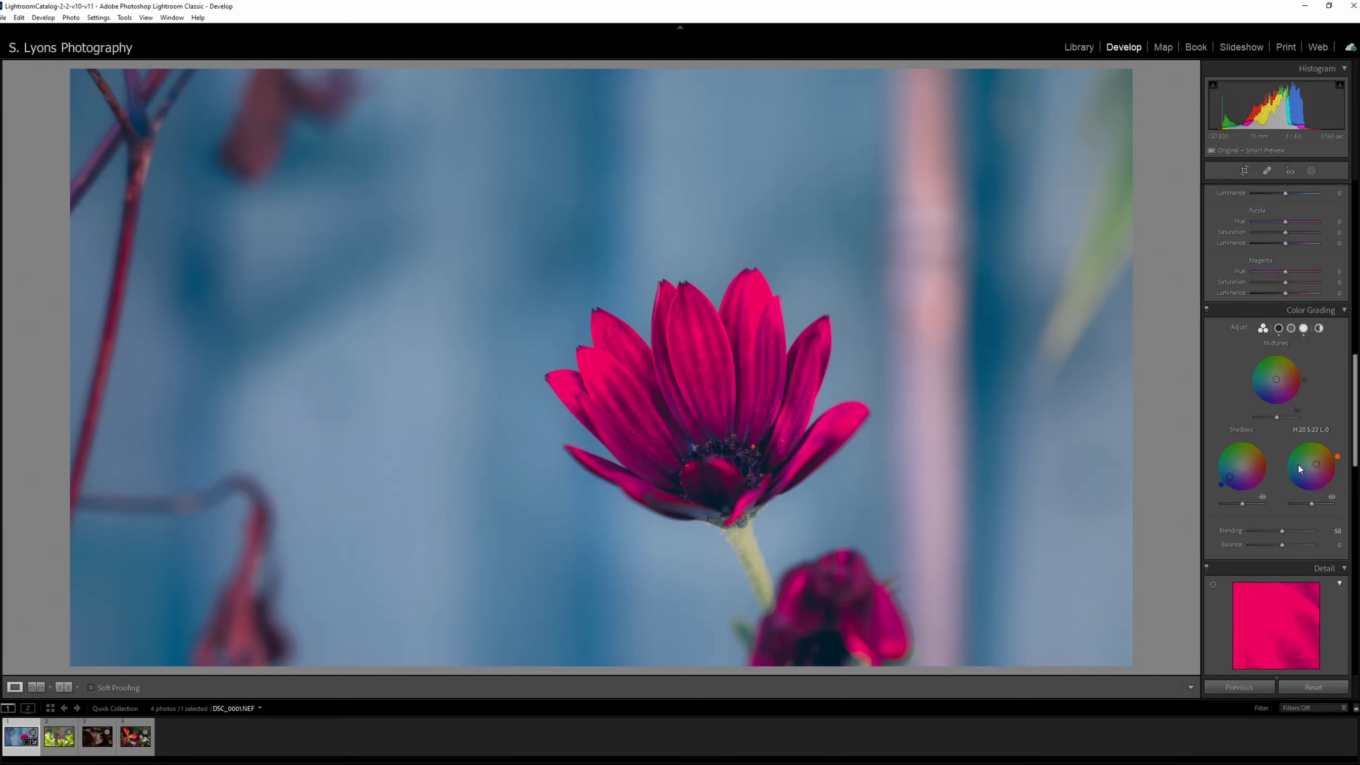
pyautogui.moveTo(1316, 464); pyautogui.dragTo(1310, 465)
# Step: At 1:1 zoom, set sharpening to amount 95, radius 1.4, detail 58 and masking 44
pyautogui.scroll(-5, 1231, 353)
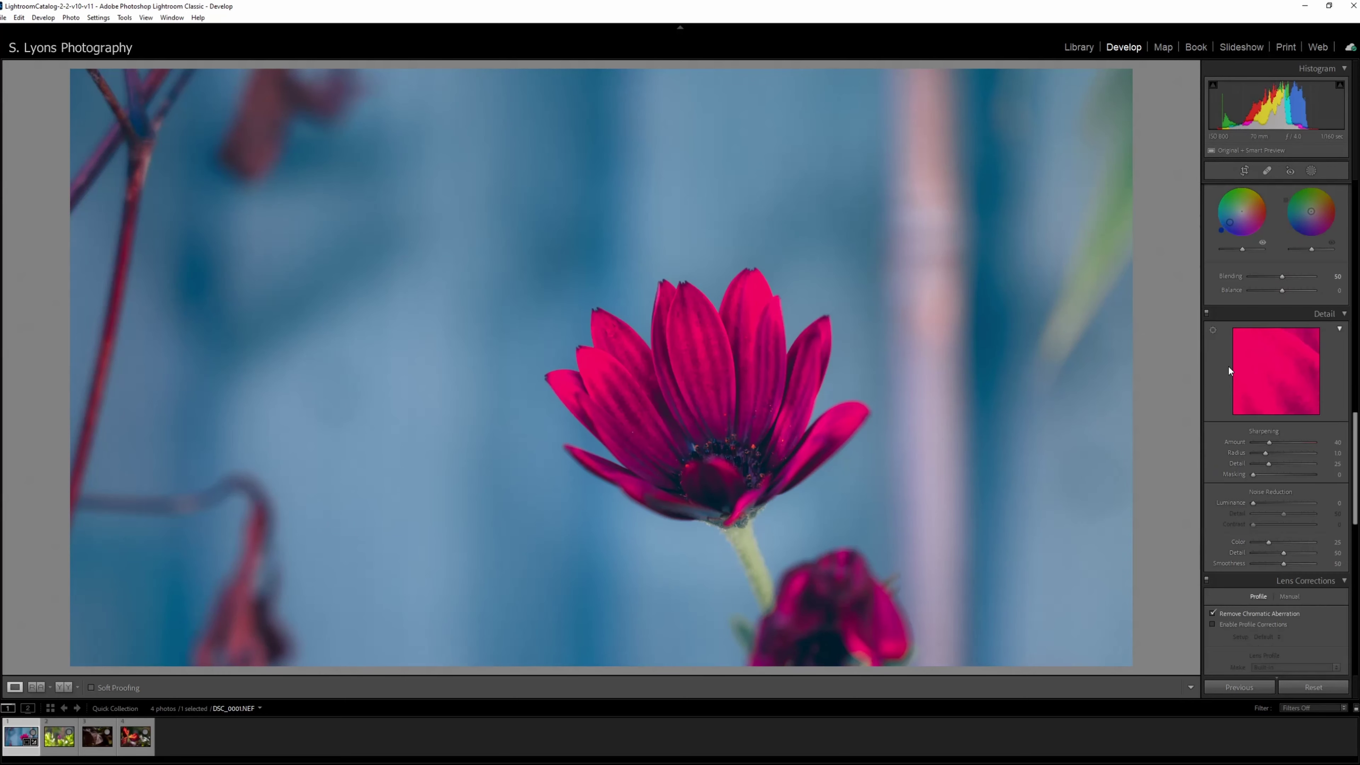
pyautogui.scroll(-3, 1224, 456)
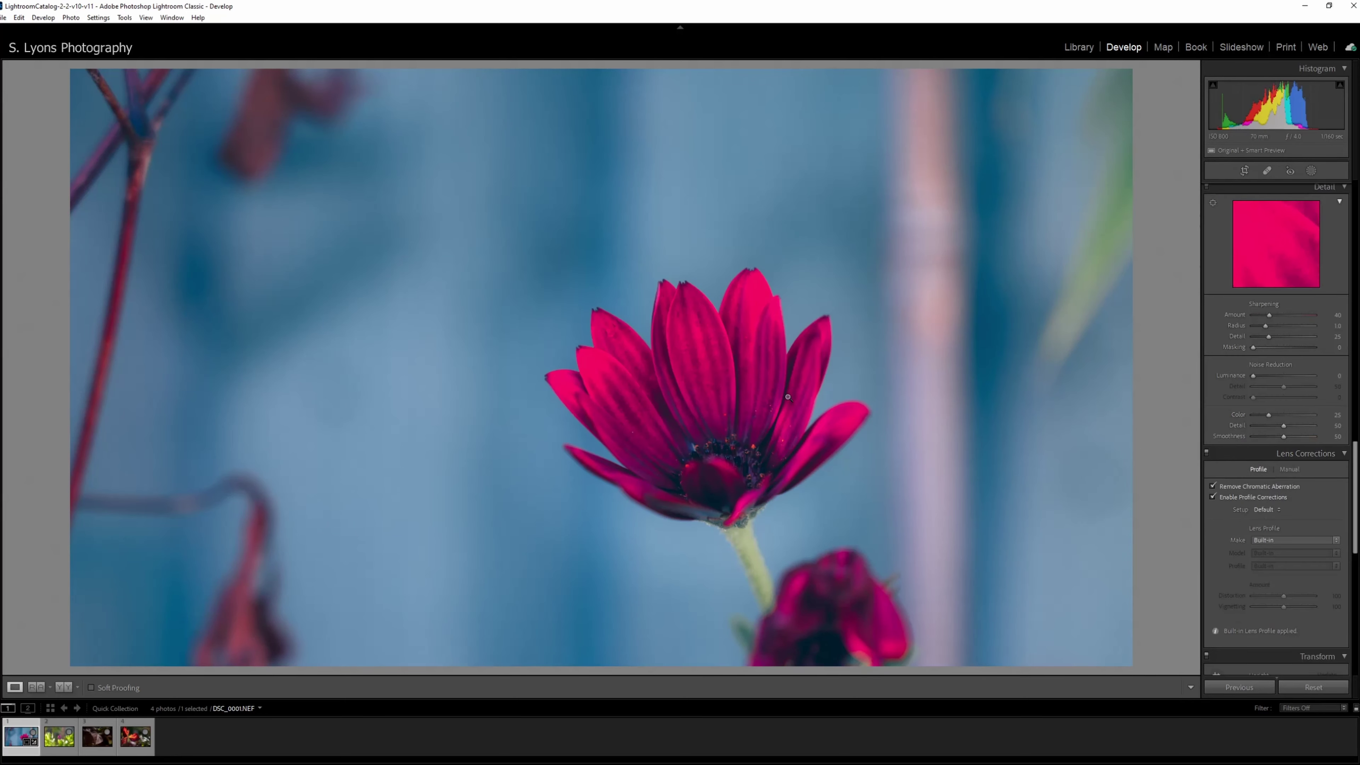
pyautogui.press('z')
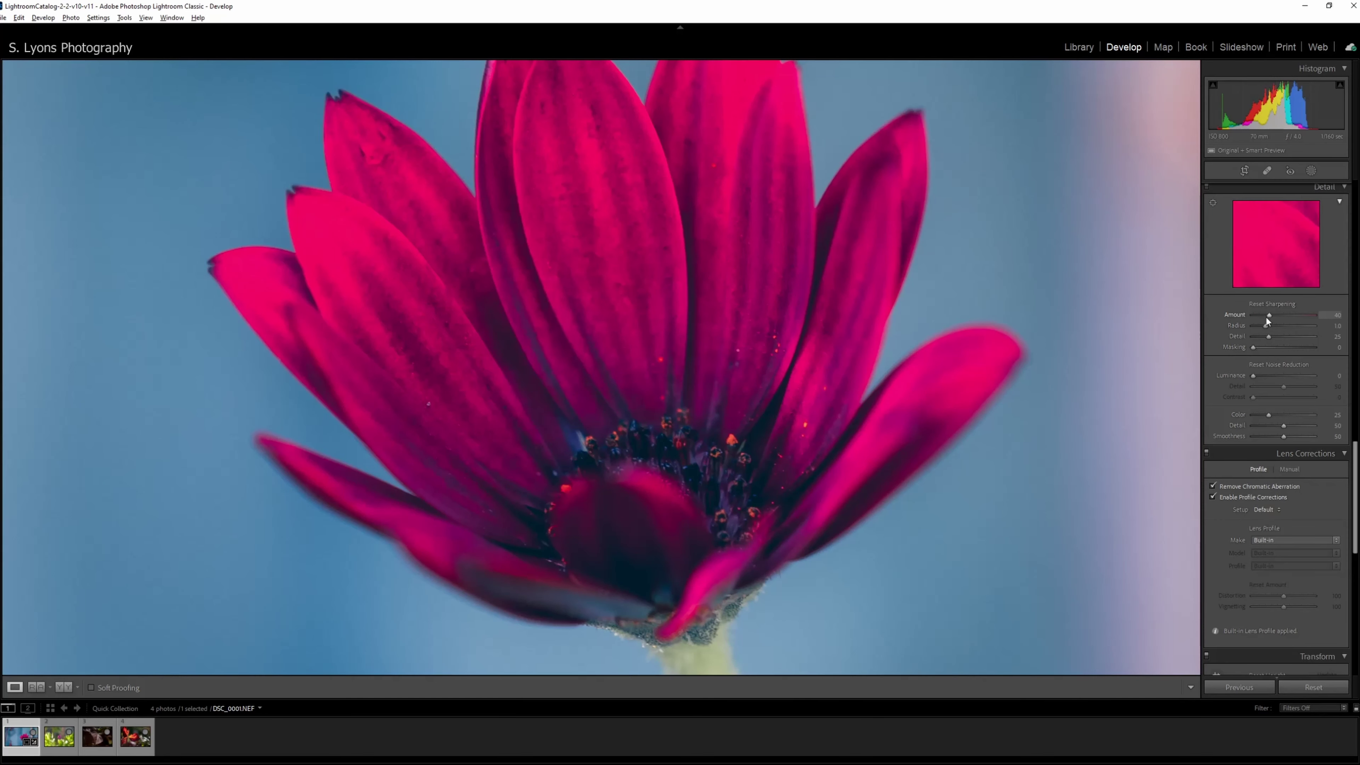
pyautogui.moveTo(1269, 315); pyautogui.dragTo(1267, 316)
pyautogui.keyDown('alt'); pyautogui.click(1266, 326); pyautogui.keyUp('alt')
pyautogui.moveTo(1277, 328); pyautogui.dragTo(1288, 337)
pyautogui.moveTo(1253, 348); pyautogui.dragTo(1279, 349)
pyautogui.click(737, 402)
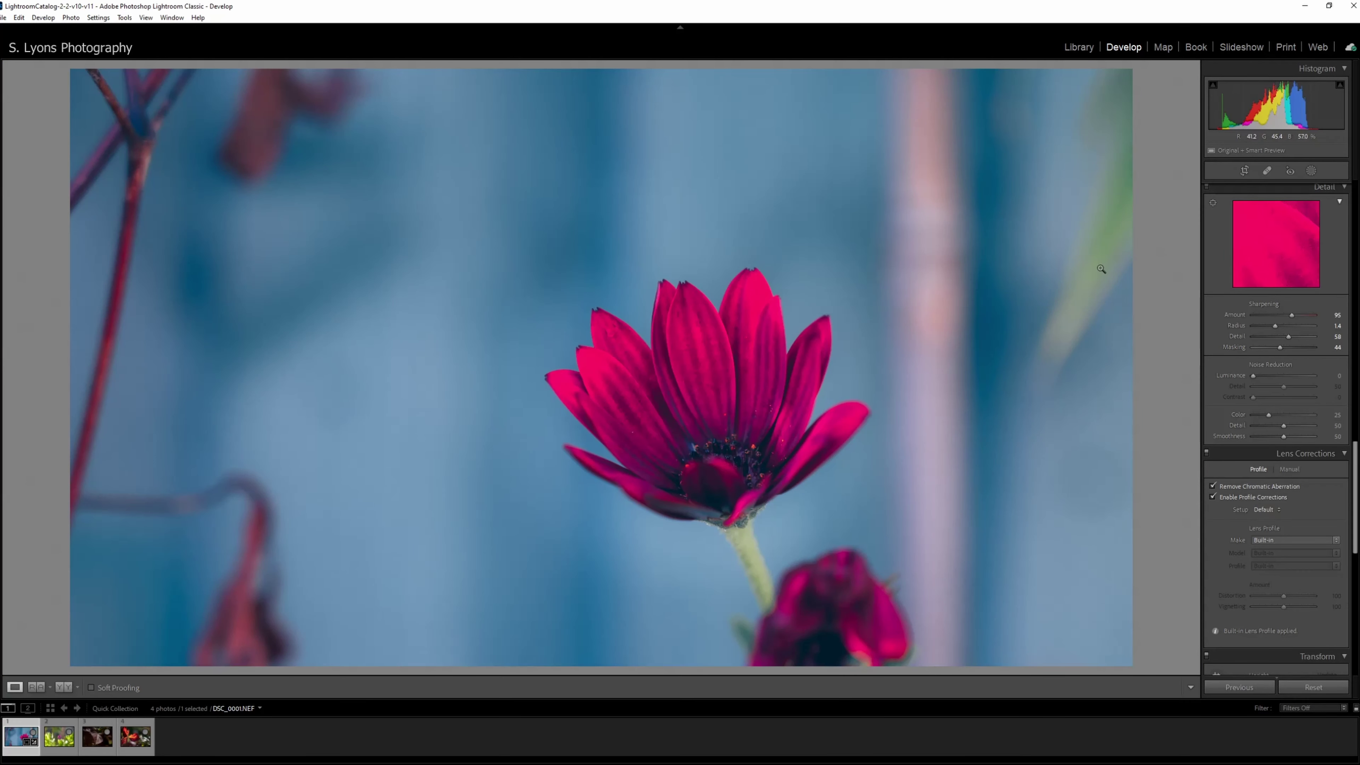
# Step: Tighten the crop by raising its bottom edge and recentre the flower on the bloom
pyautogui.click(1245, 171)
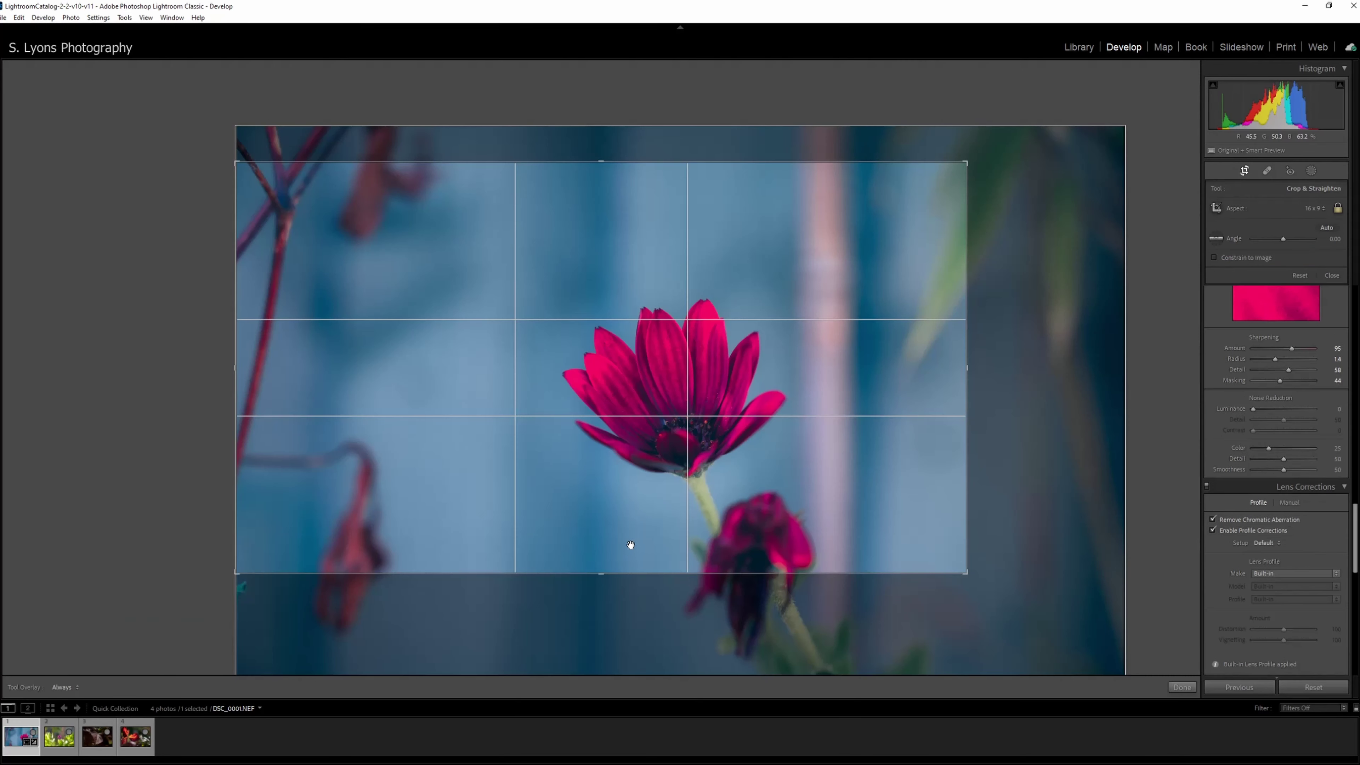
pyautogui.moveTo(602, 569); pyautogui.dragTo(602, 528)
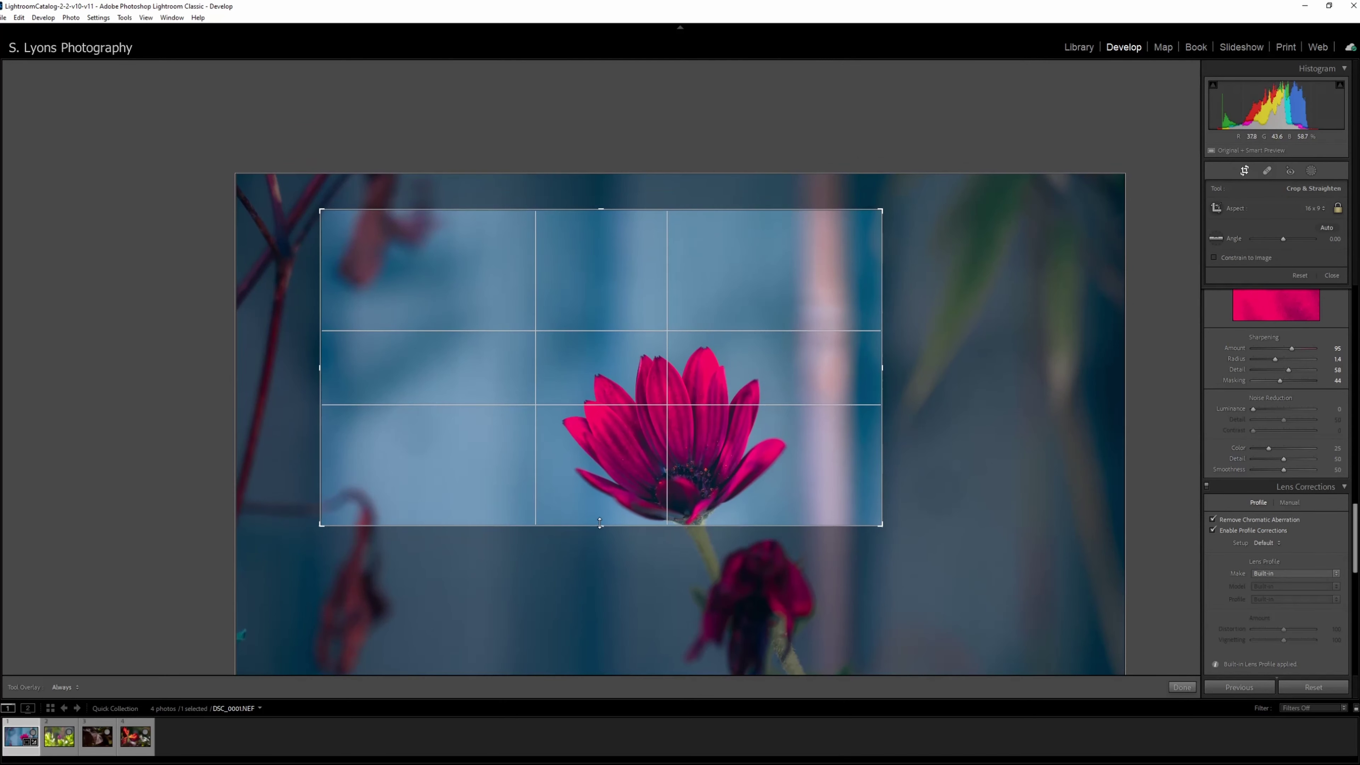
pyautogui.moveTo(607, 449)
pyautogui.mouseDown()
pyautogui.moveTo(676, 441)
pyautogui.moveTo(646, 444)
pyautogui.mouseUp()
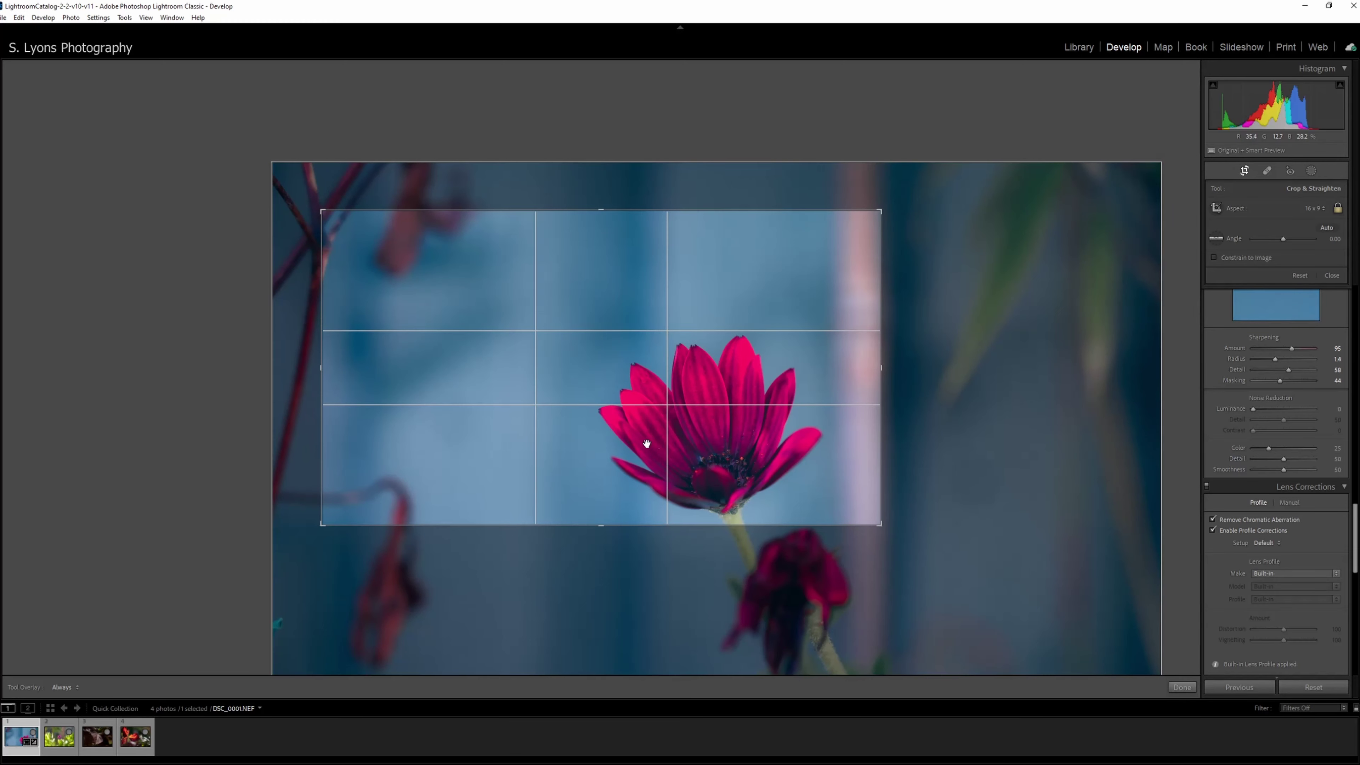
pyautogui.press('Return')
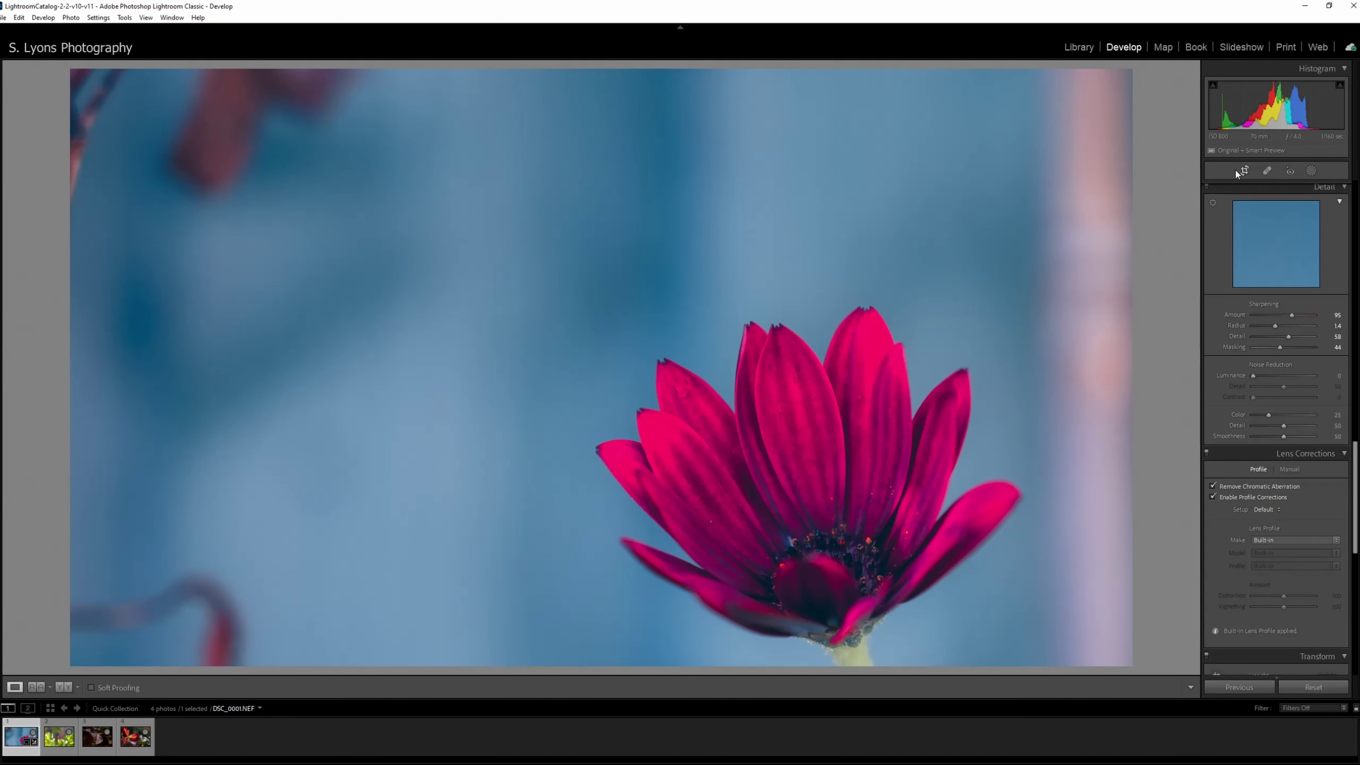
pyautogui.click(1243, 171)
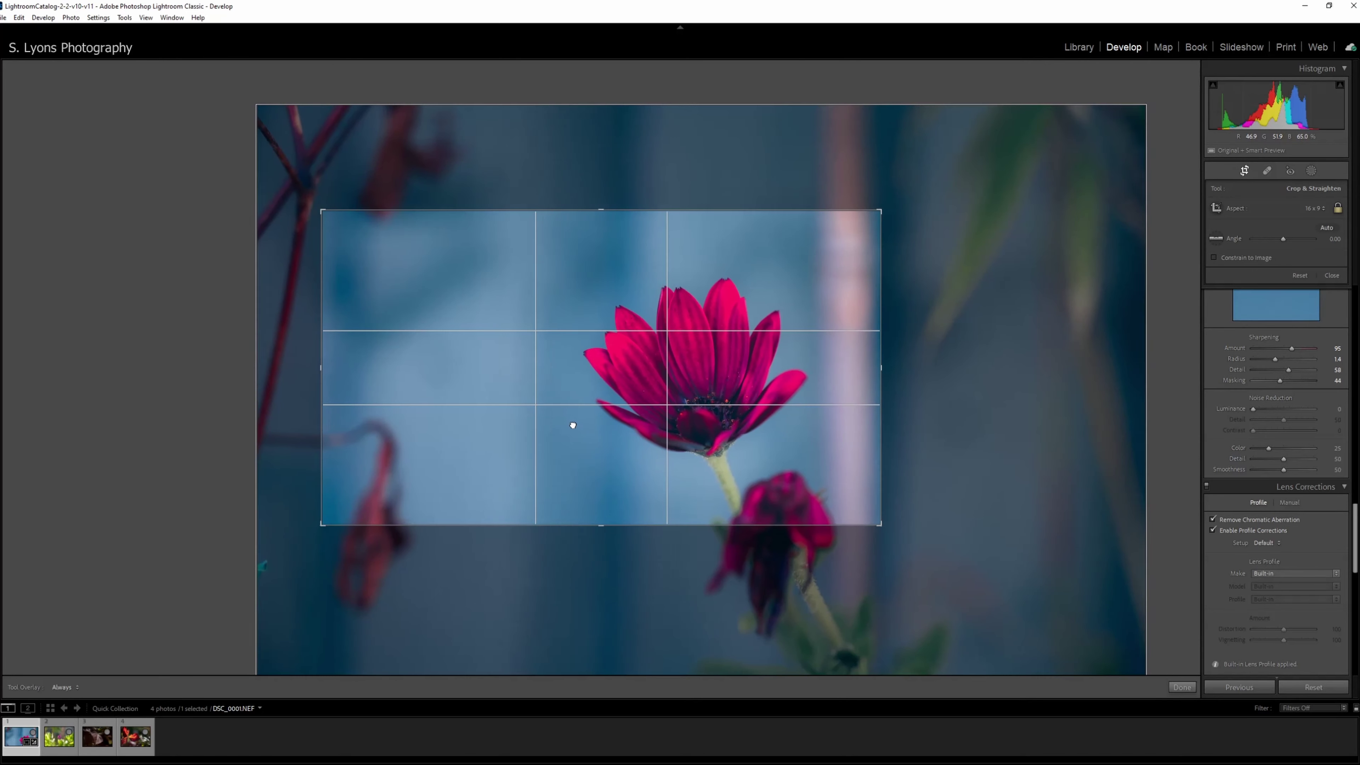
pyautogui.moveTo(572, 425); pyautogui.dragTo(564, 422)
pyautogui.press('Return')
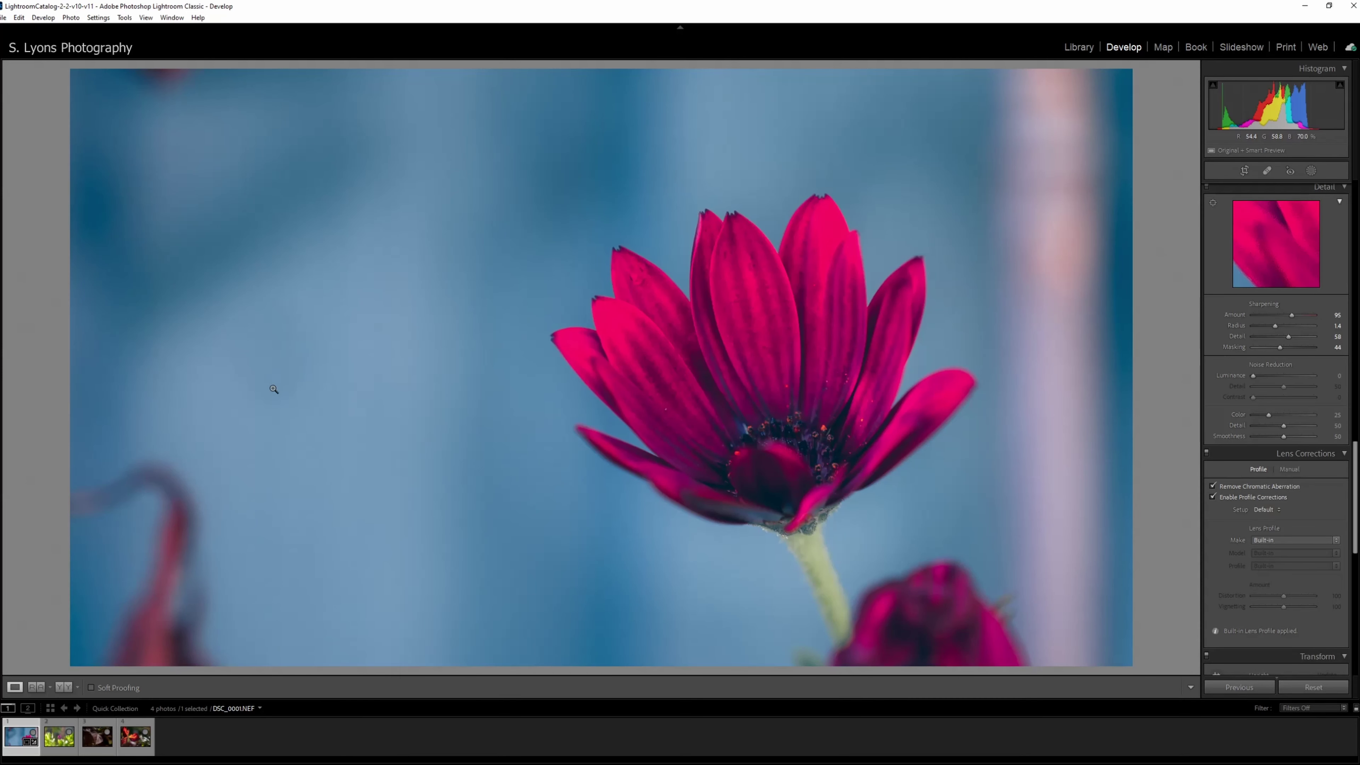
# Step: Compare the edit with the original in Before/After, then advance to the purple bud photo
pyautogui.press('\\')
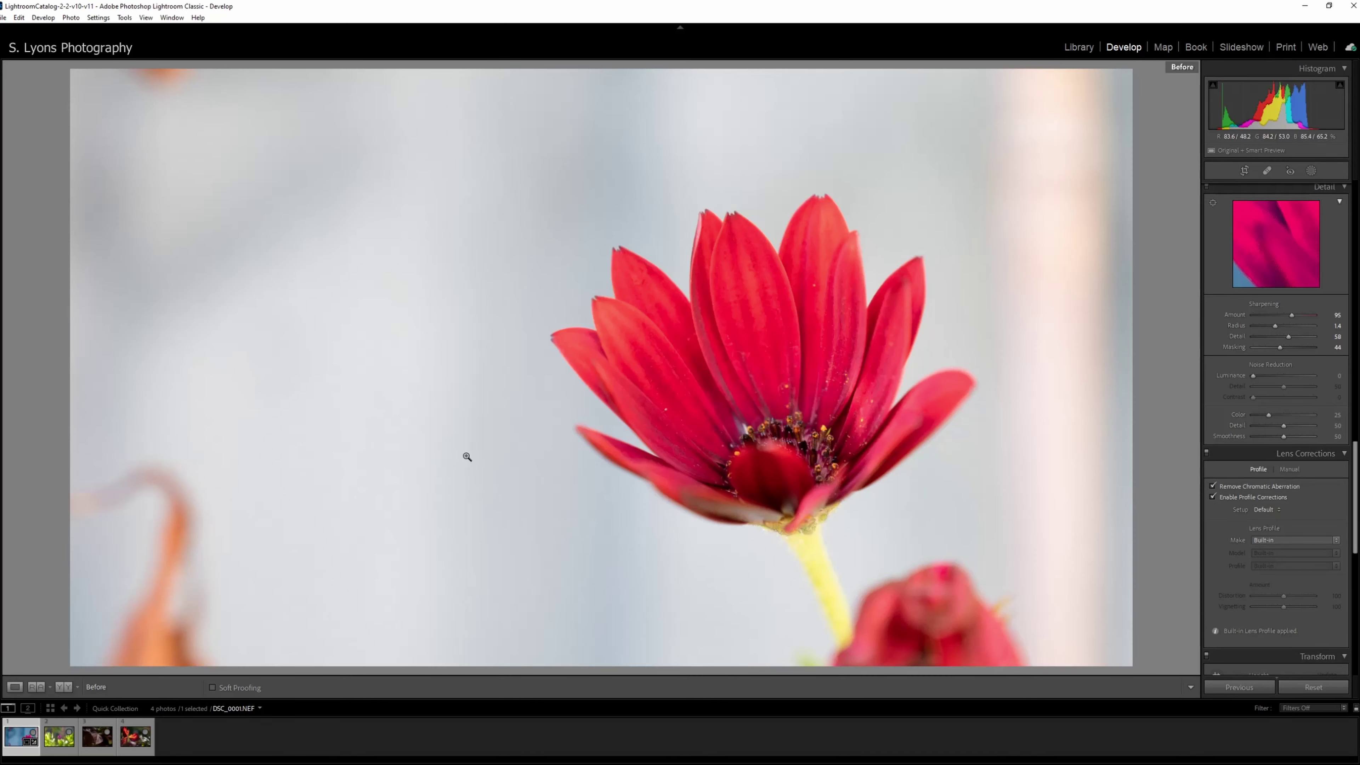
pyautogui.press('\\')
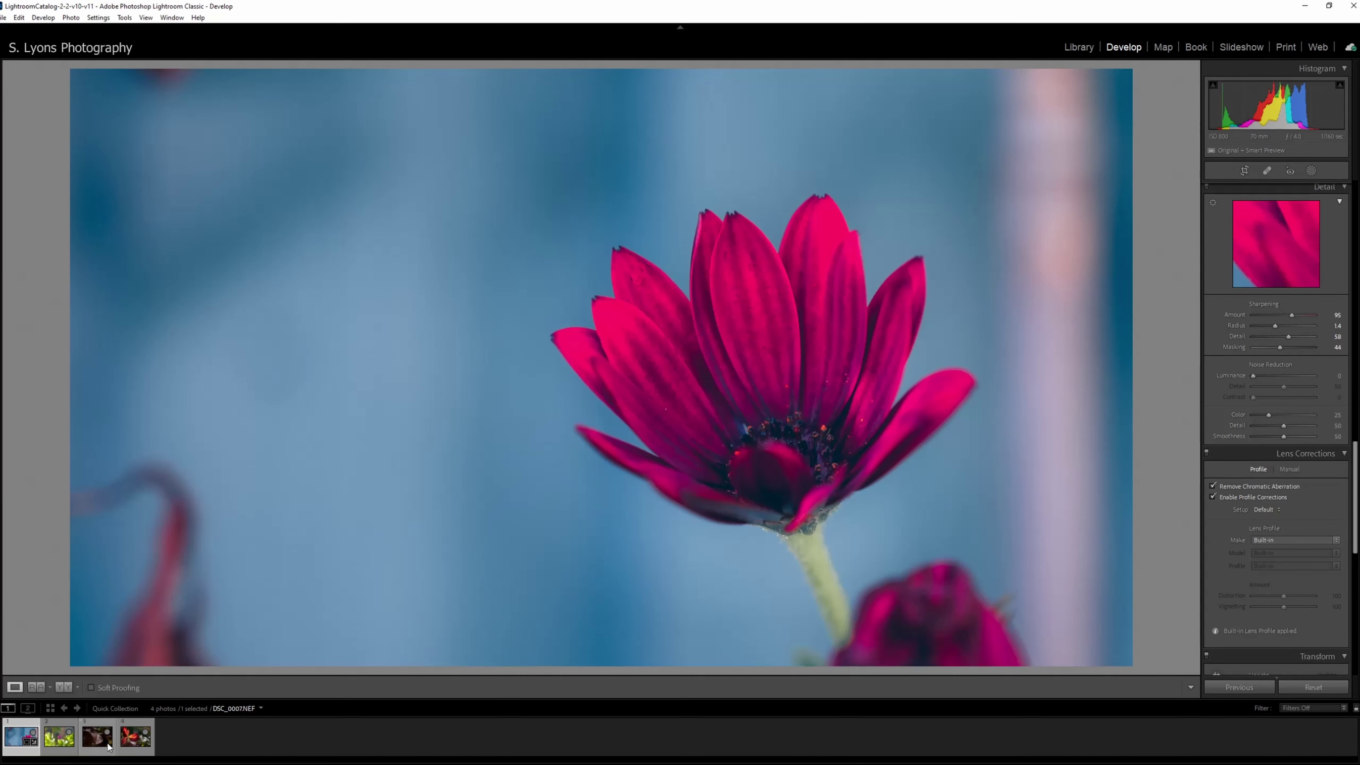
pyautogui.press('Right')
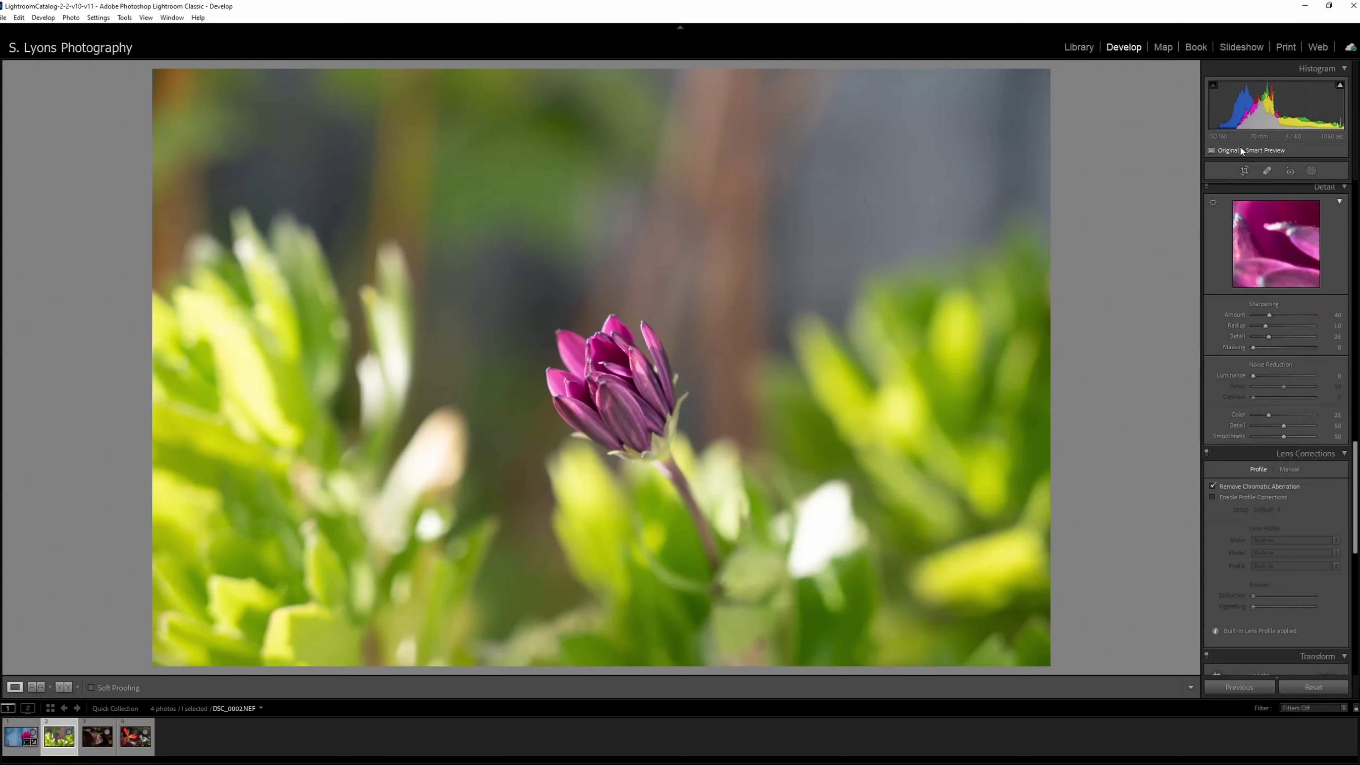
# Step: Crop the bud photo to 16 x 9, shrinking the frame tightly around the bud
pyautogui.click(1245, 171)
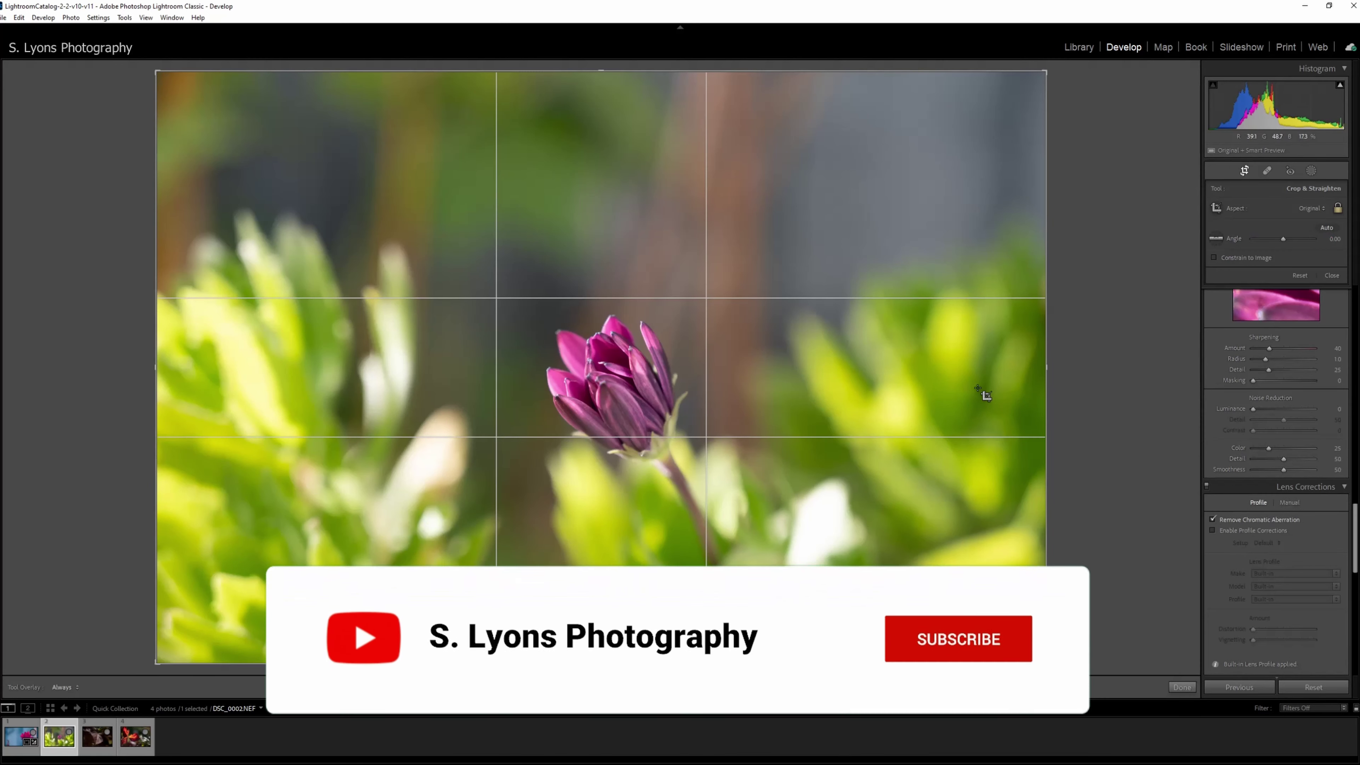
pyautogui.click(1311, 209)
pyautogui.click(1253, 335)
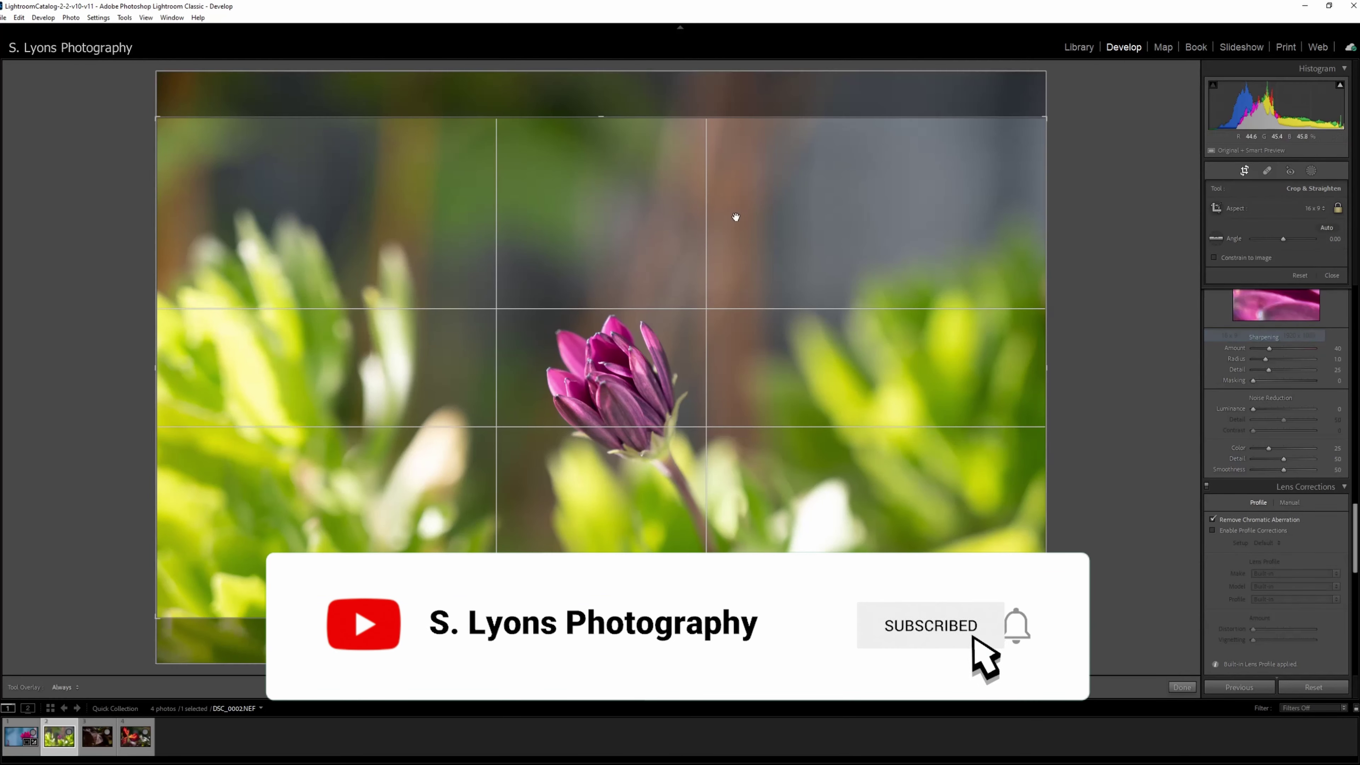
pyautogui.moveTo(602, 127); pyautogui.dragTo(602, 201)
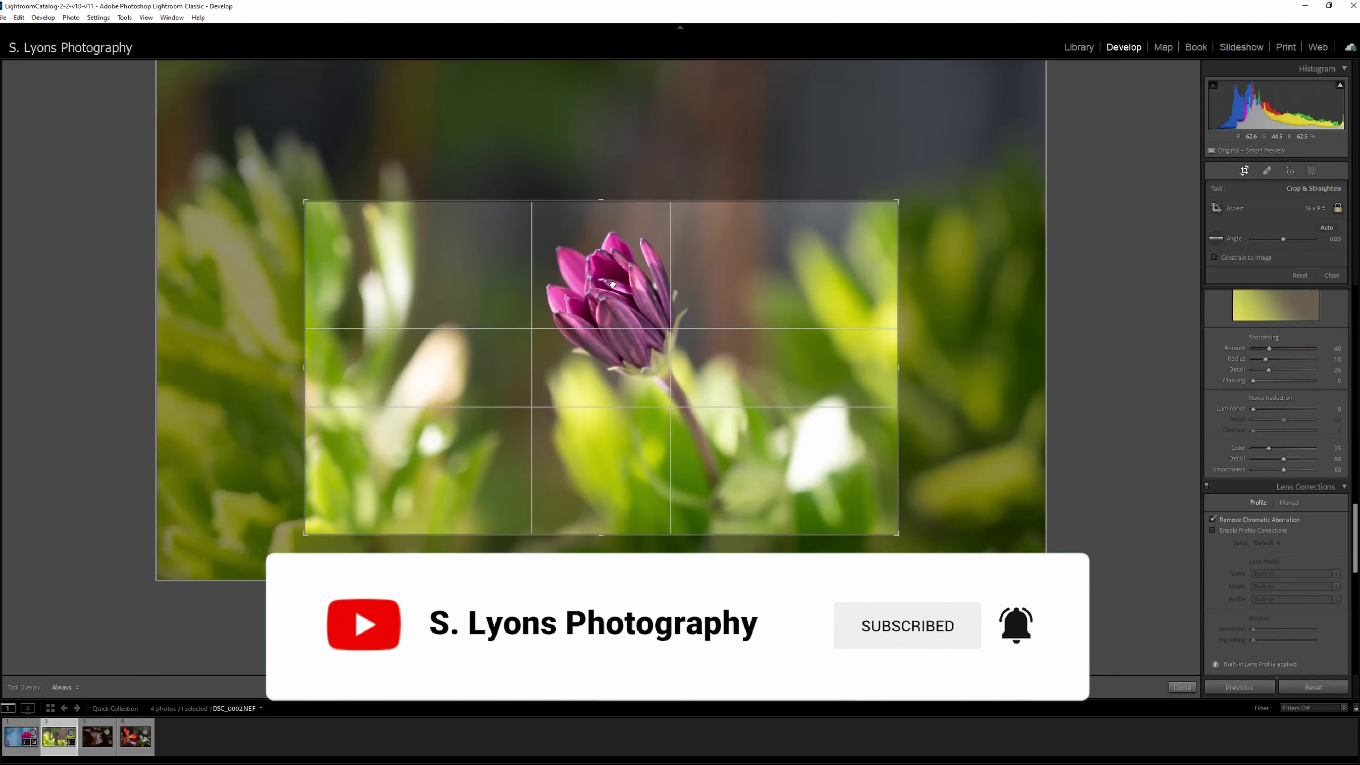
pyautogui.moveTo(609, 320); pyautogui.dragTo(618, 316)
pyautogui.press('Return')
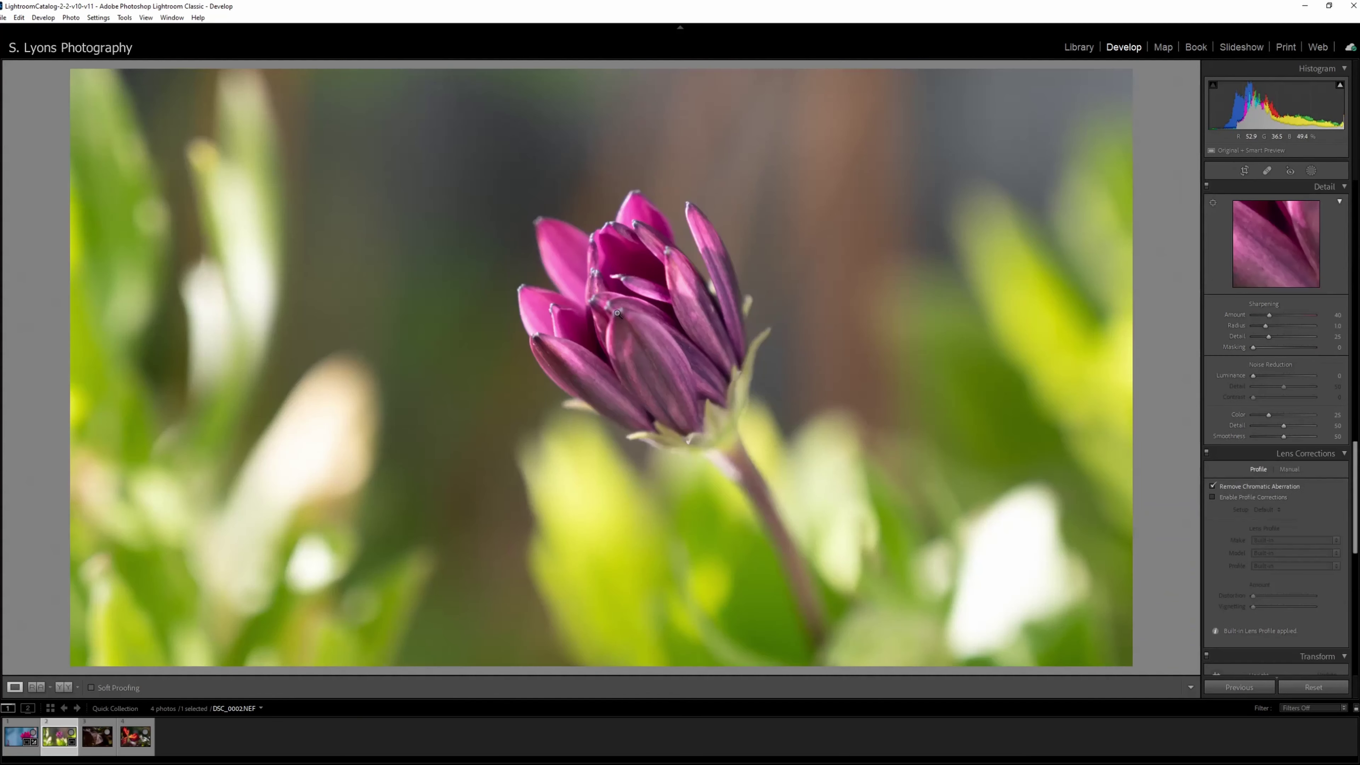
# Step: Refine the crop so the bud sits just right of centre
pyautogui.press('r')
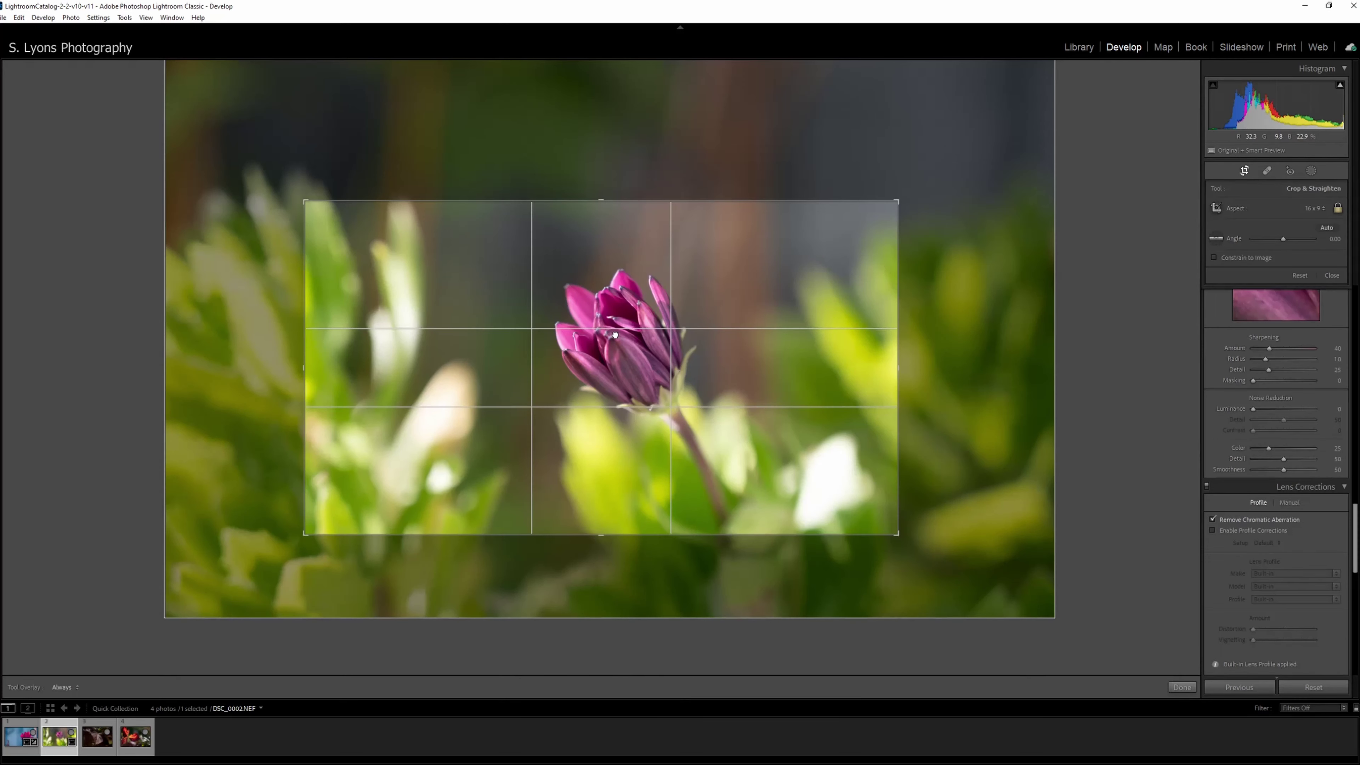
pyautogui.moveTo(617, 336); pyautogui.dragTo(649, 339)
pyautogui.press('Return')
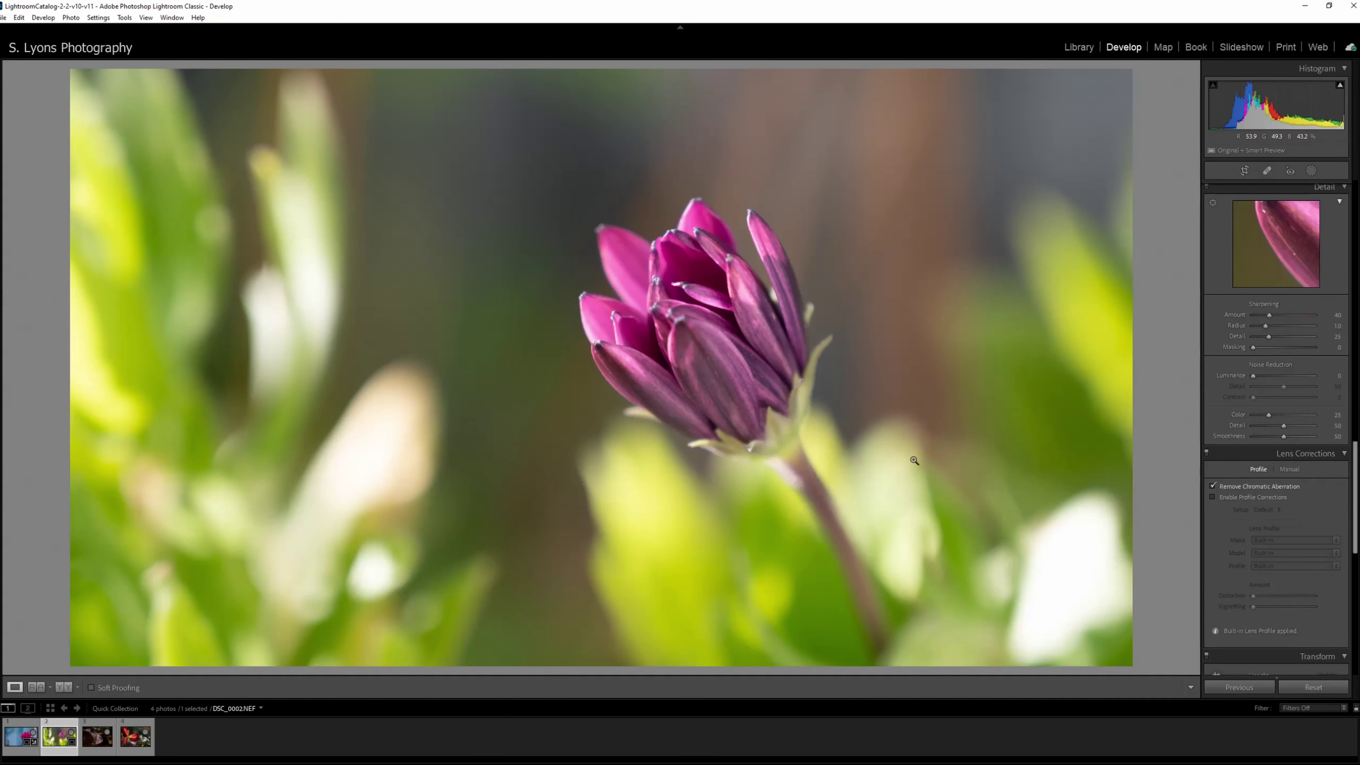
# Step: Warm the bud photo with Temp 4895 and raise contrast to +40
pyautogui.scroll(10, 1237, 393)
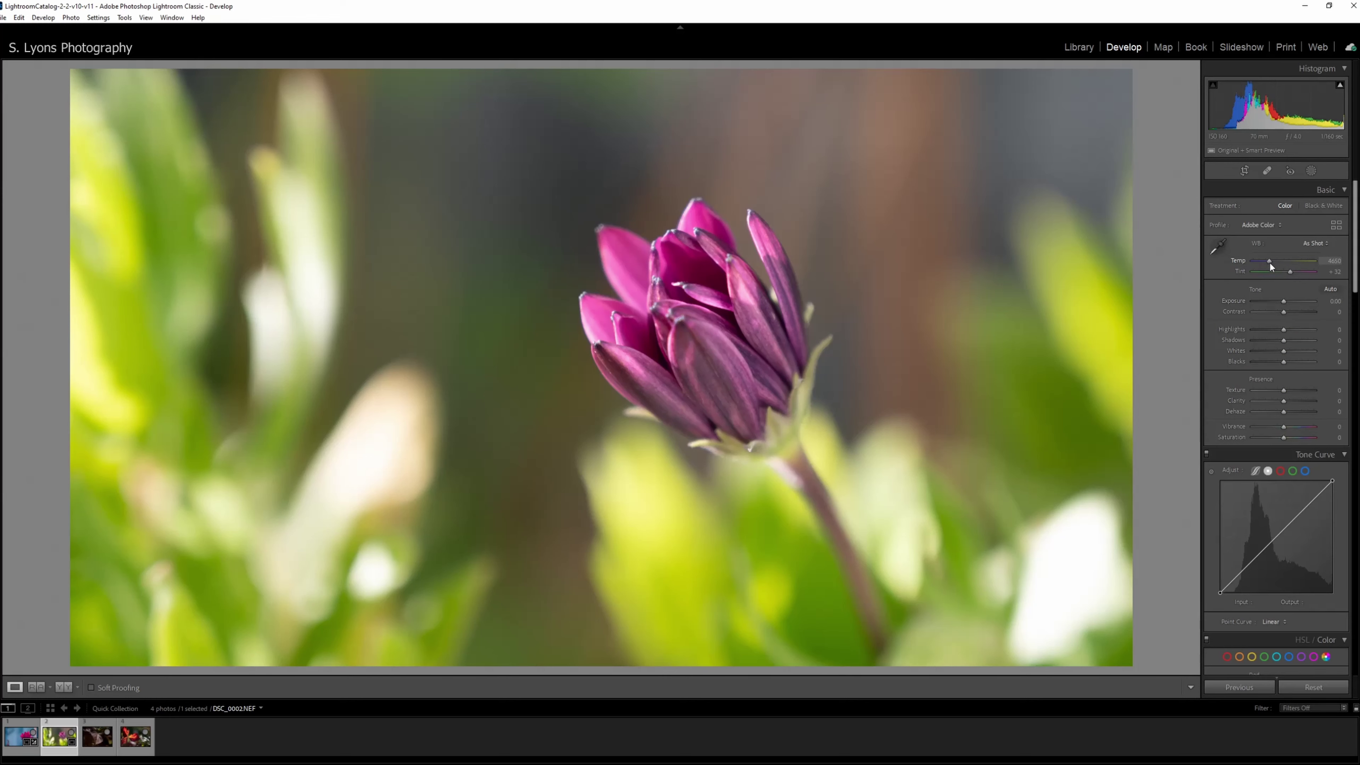
pyautogui.moveTo(1269, 262); pyautogui.dragTo(1283, 301)
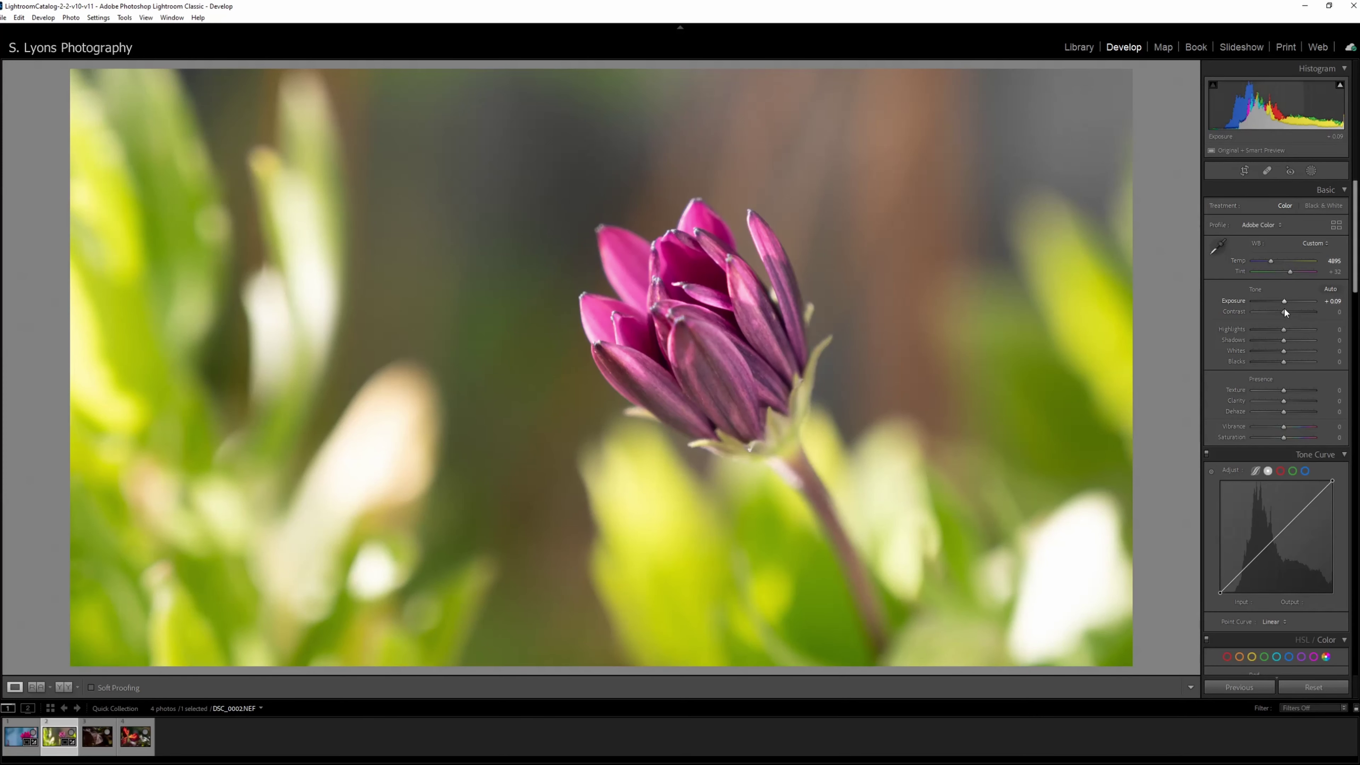
pyautogui.moveTo(1284, 311)
pyautogui.mouseDown()
pyautogui.moveTo(1301, 312)
pyautogui.moveTo(1275, 329)
pyautogui.moveTo(1296, 313)
pyautogui.moveTo(1277, 361)
pyautogui.mouseUp()
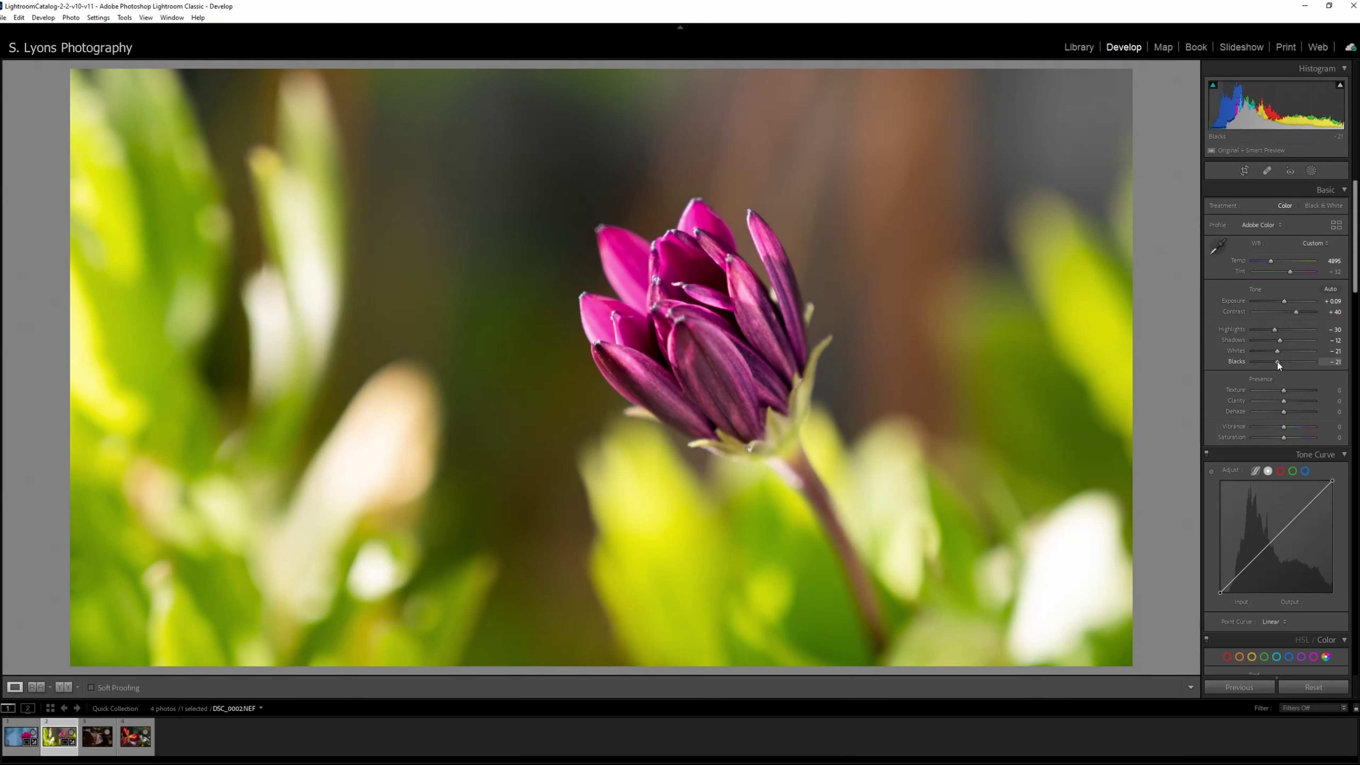
# Step: Add a linear gradient on the left side, brightening exposure and reducing clarity to -24
pyautogui.click(1311, 170)
pyautogui.click(1242, 250)
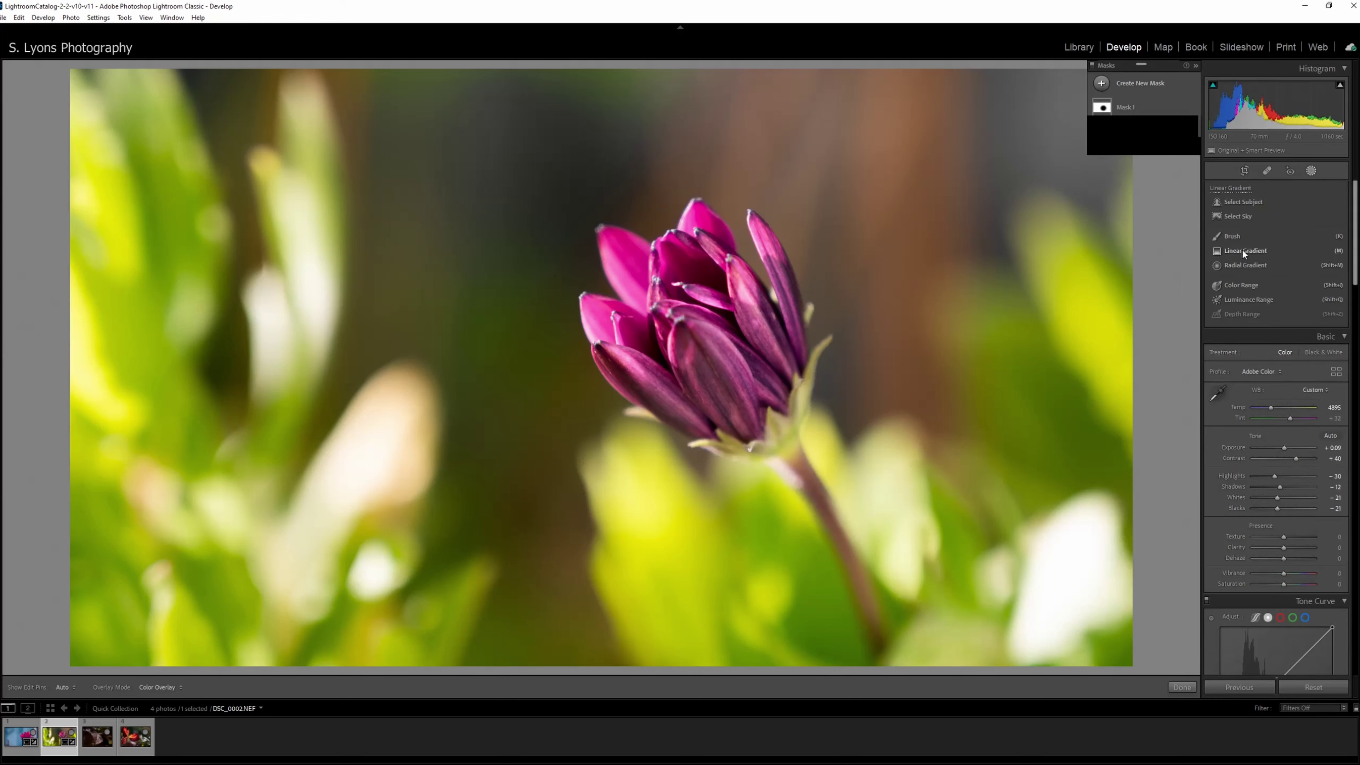
pyautogui.moveTo(199, 371); pyautogui.dragTo(745, 371)
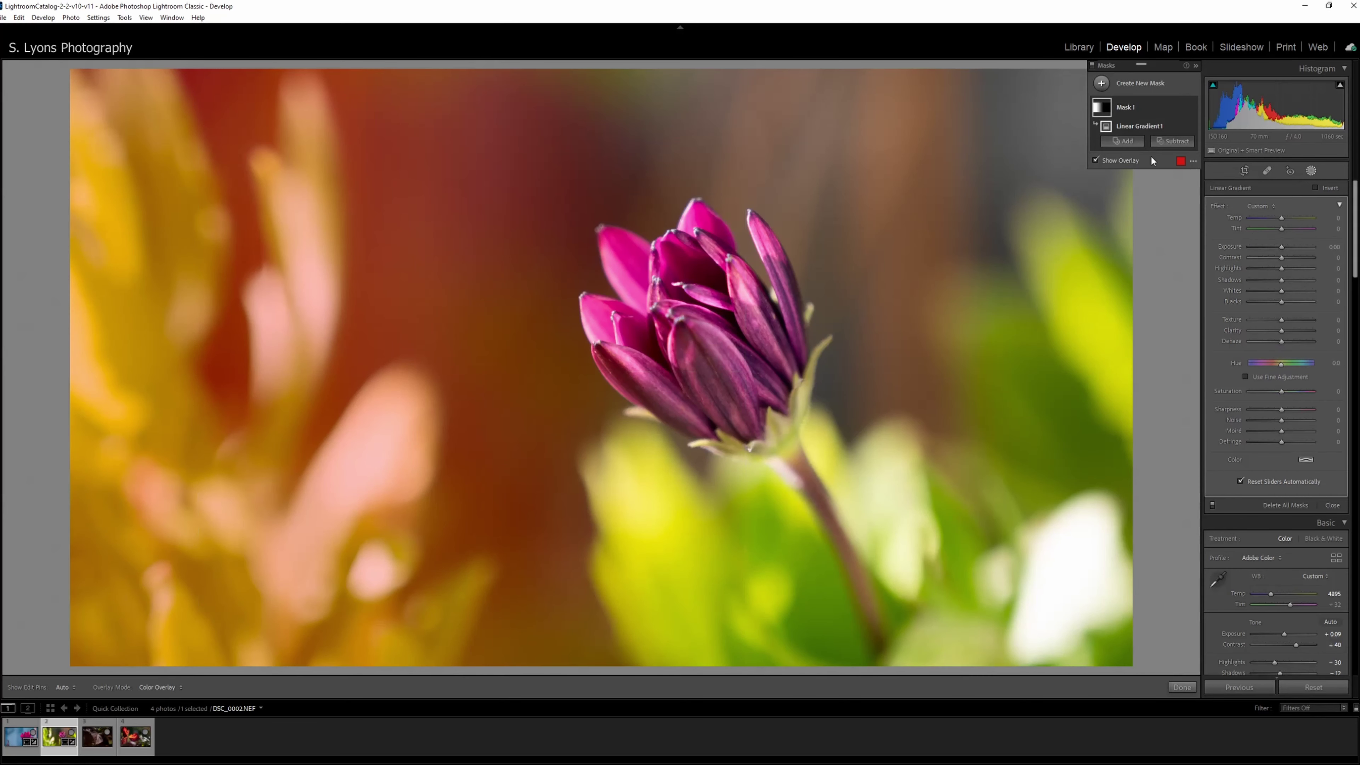
pyautogui.click(1119, 160)
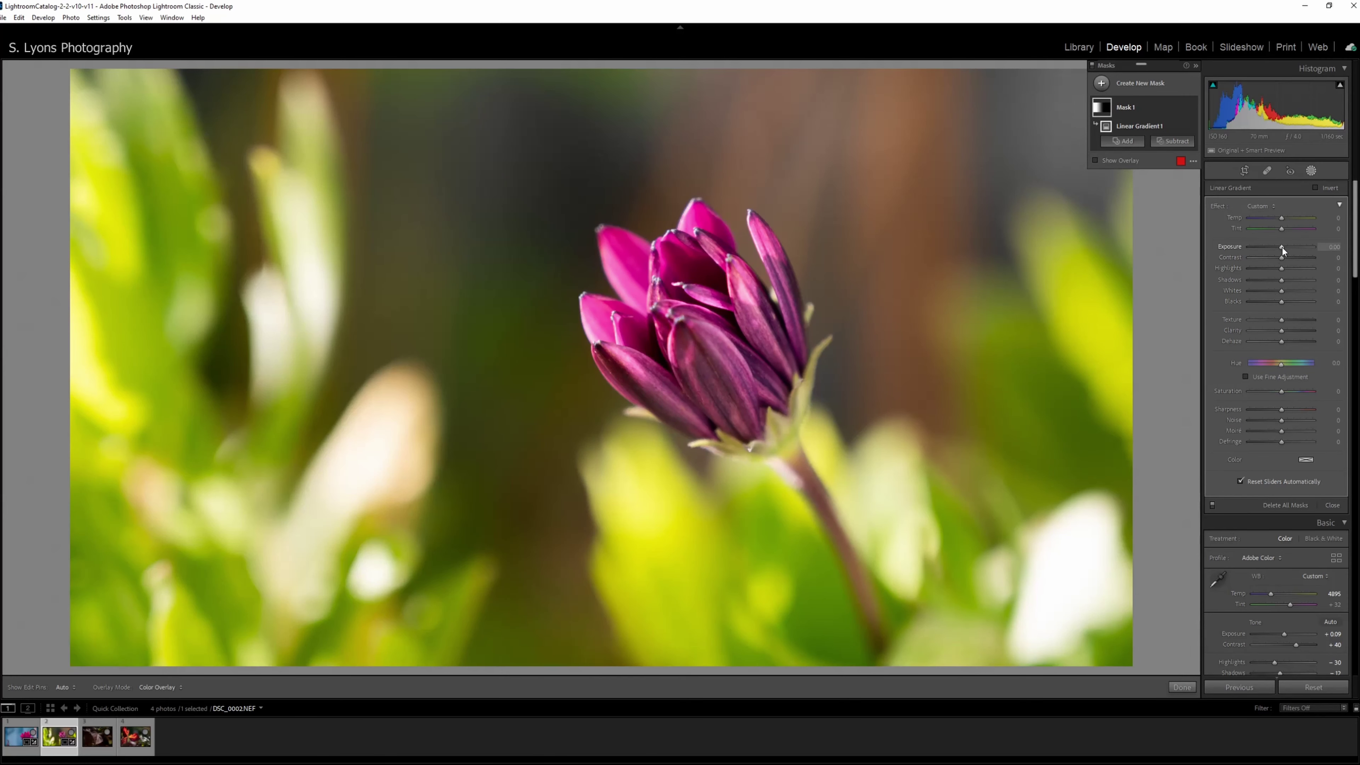
pyautogui.moveTo(1280, 247); pyautogui.dragTo(1290, 248)
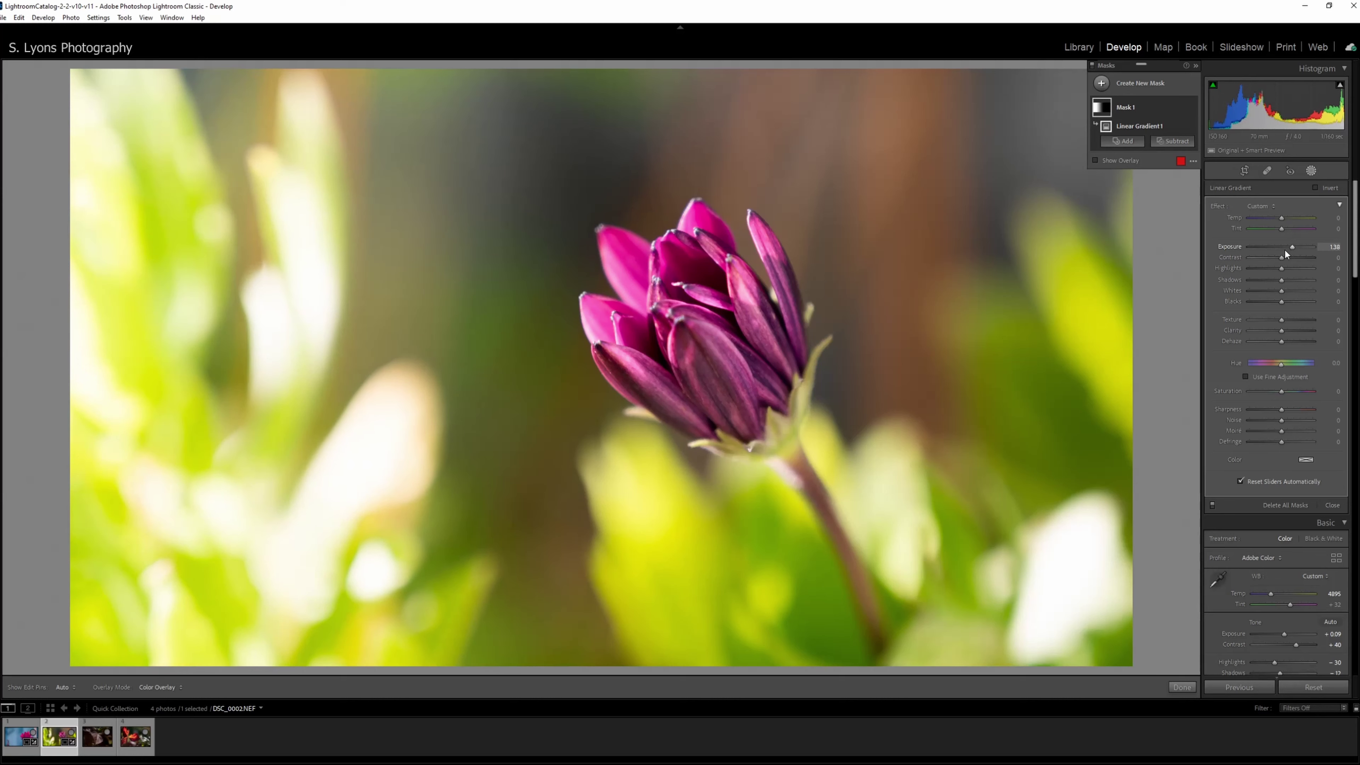
pyautogui.moveTo(745, 373); pyautogui.dragTo(894, 373)
pyautogui.moveTo(805, 376)
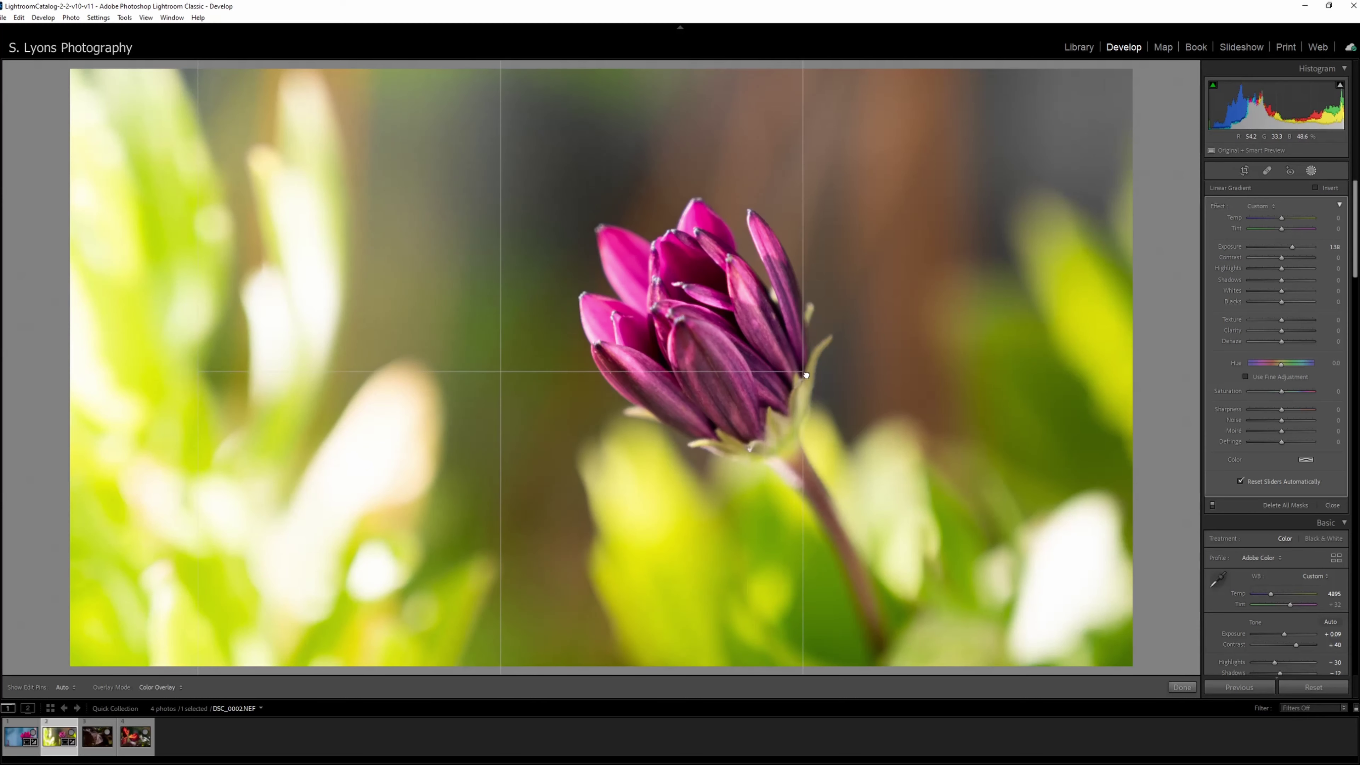
pyautogui.moveTo(1282, 331); pyautogui.dragTo(1274, 332)
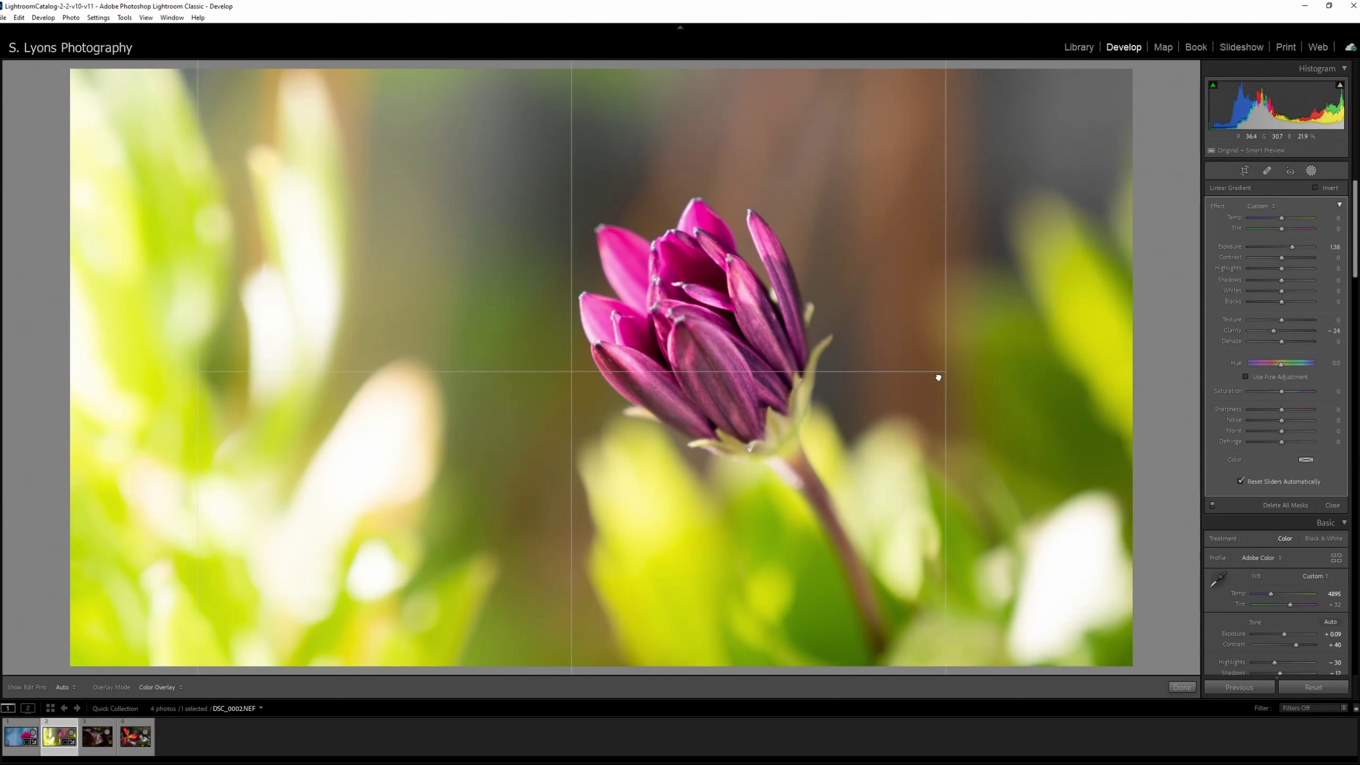
pyautogui.moveTo(958, 376); pyautogui.dragTo(847, 376)
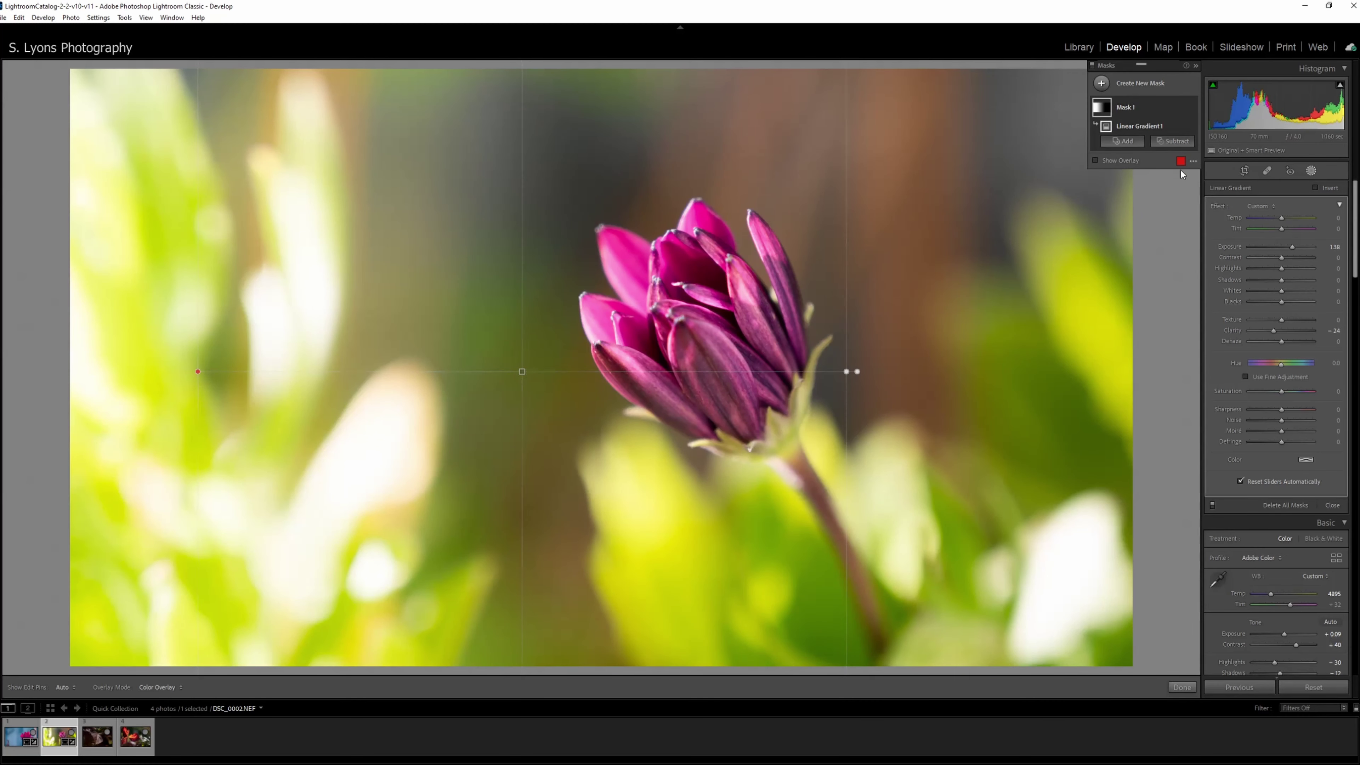
# Step: Add a second linear gradient over the right side, darkening exposure to about -1.75
pyautogui.click(1111, 86)
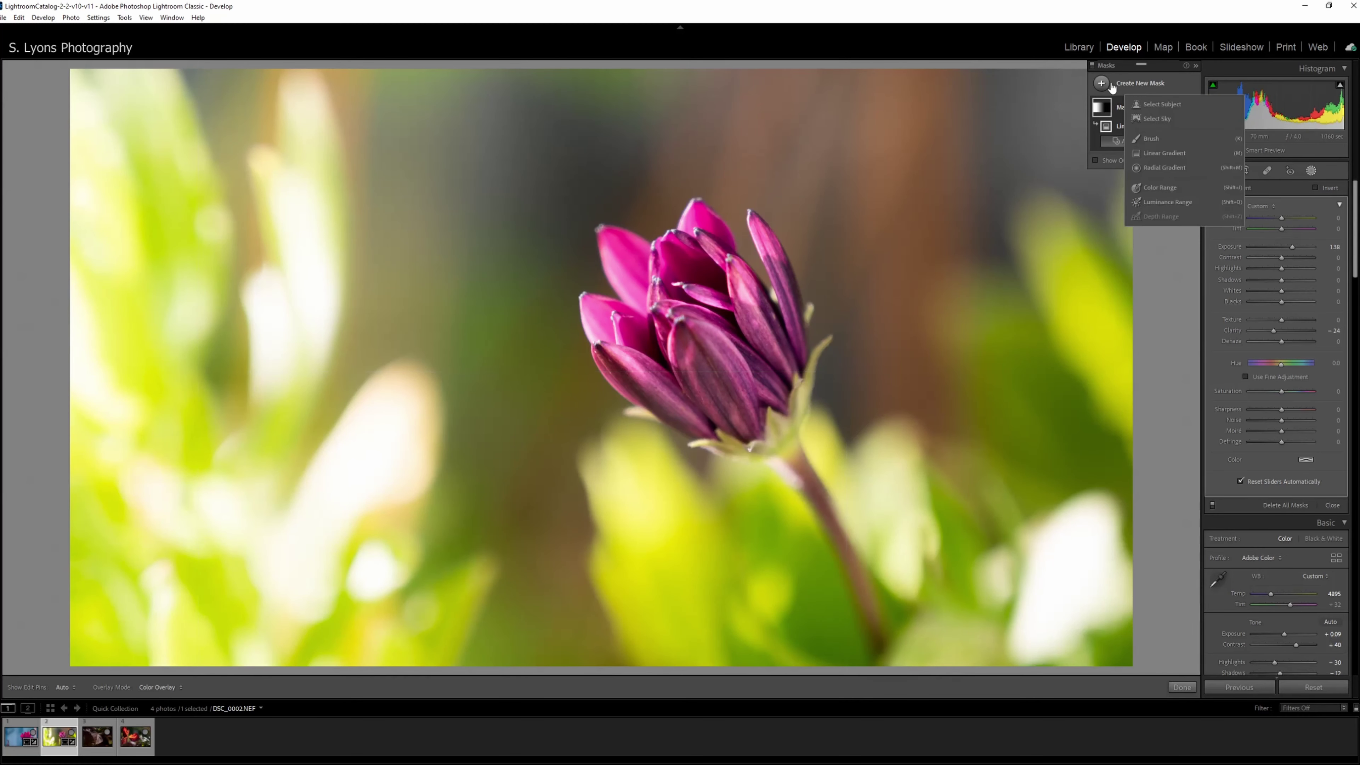
pyautogui.click(1165, 156)
pyautogui.moveTo(1084, 343); pyautogui.dragTo(724, 336)
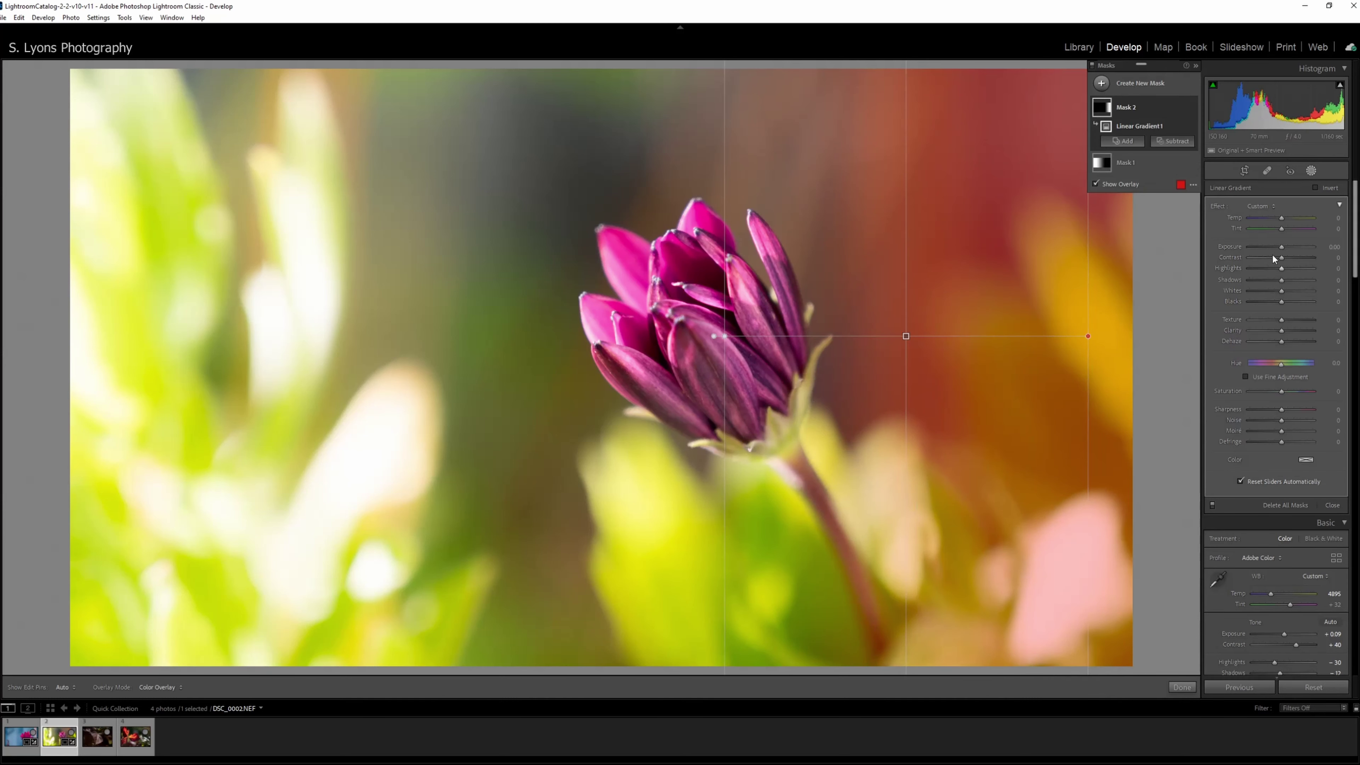
pyautogui.moveTo(1283, 247); pyautogui.dragTo(1270, 251)
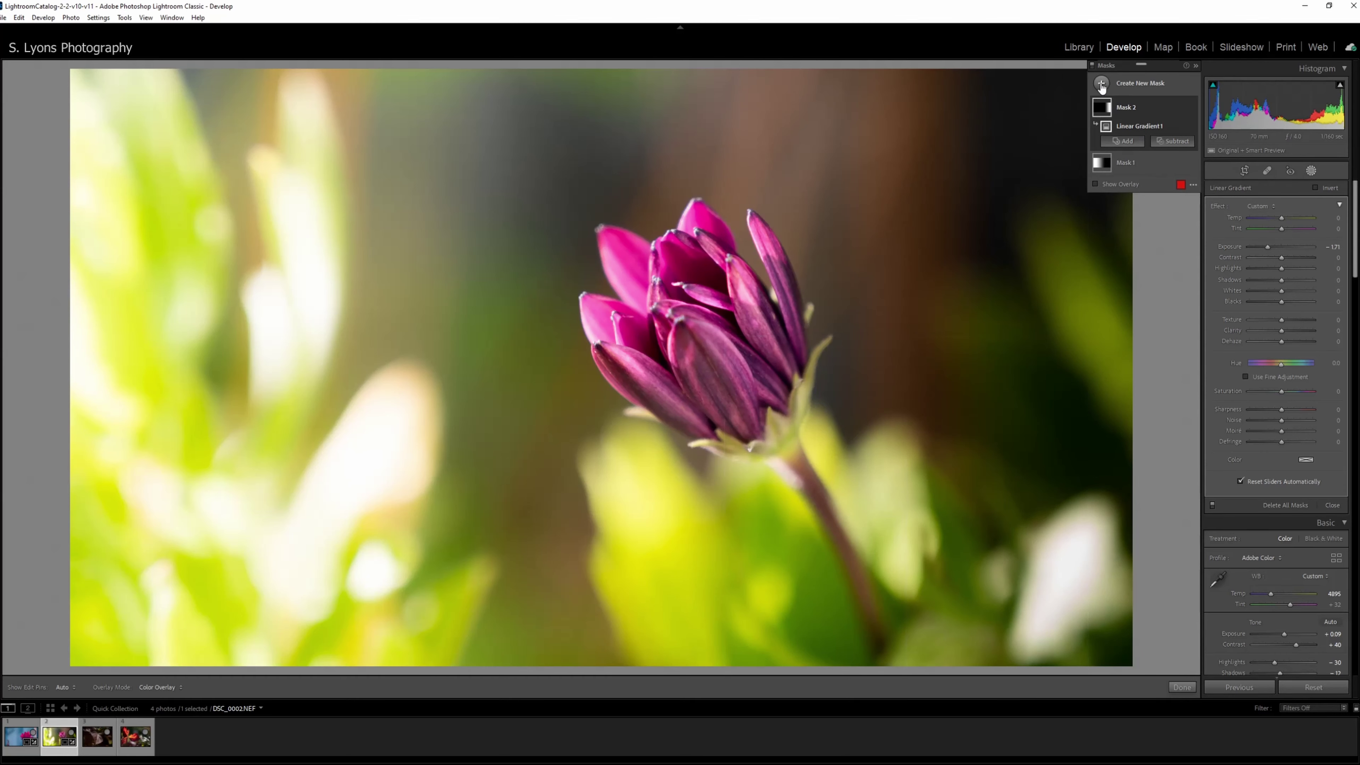
# Step: Draw a feathered circular radial gradient mask around the bud
pyautogui.hotkey('shift', 'm')
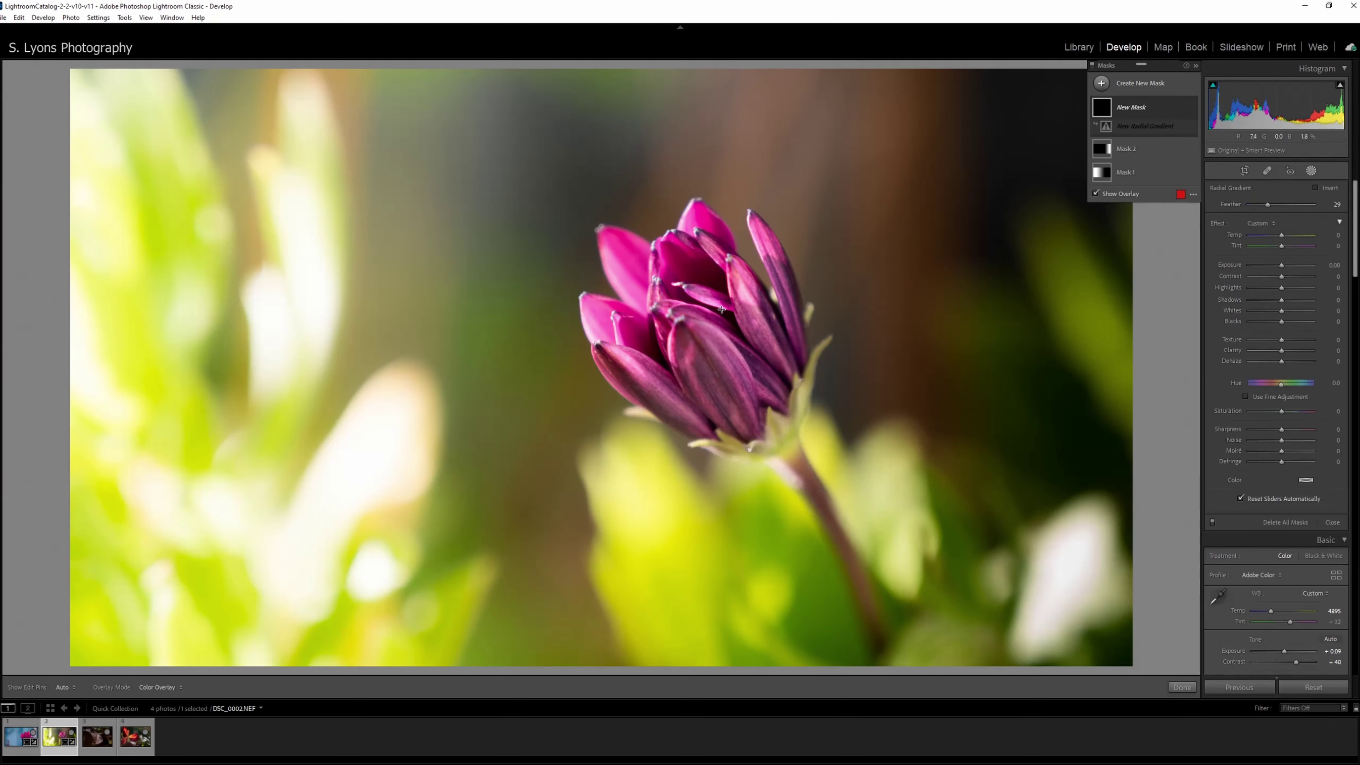
pyautogui.moveTo(712, 317); pyautogui.dragTo(825, 466)
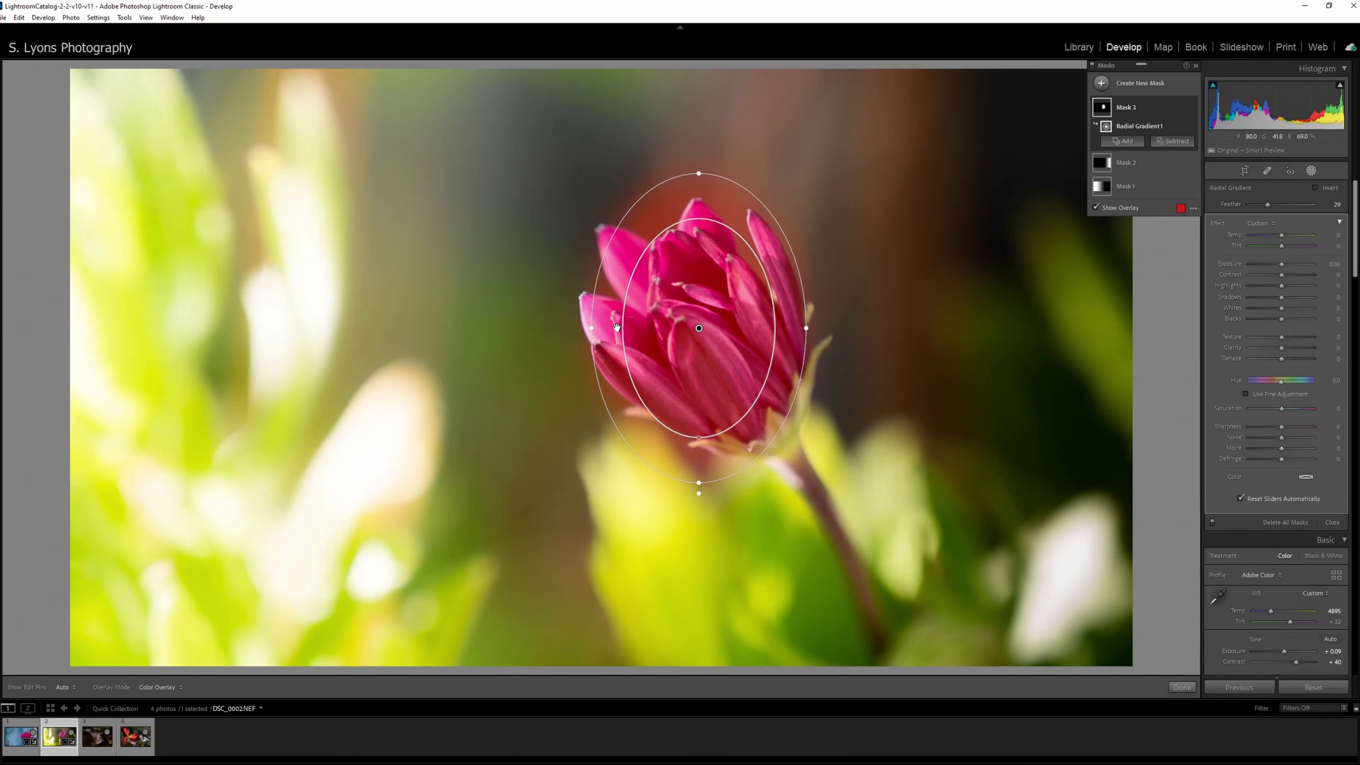
pyautogui.moveTo(605, 322); pyautogui.dragTo(542, 328)
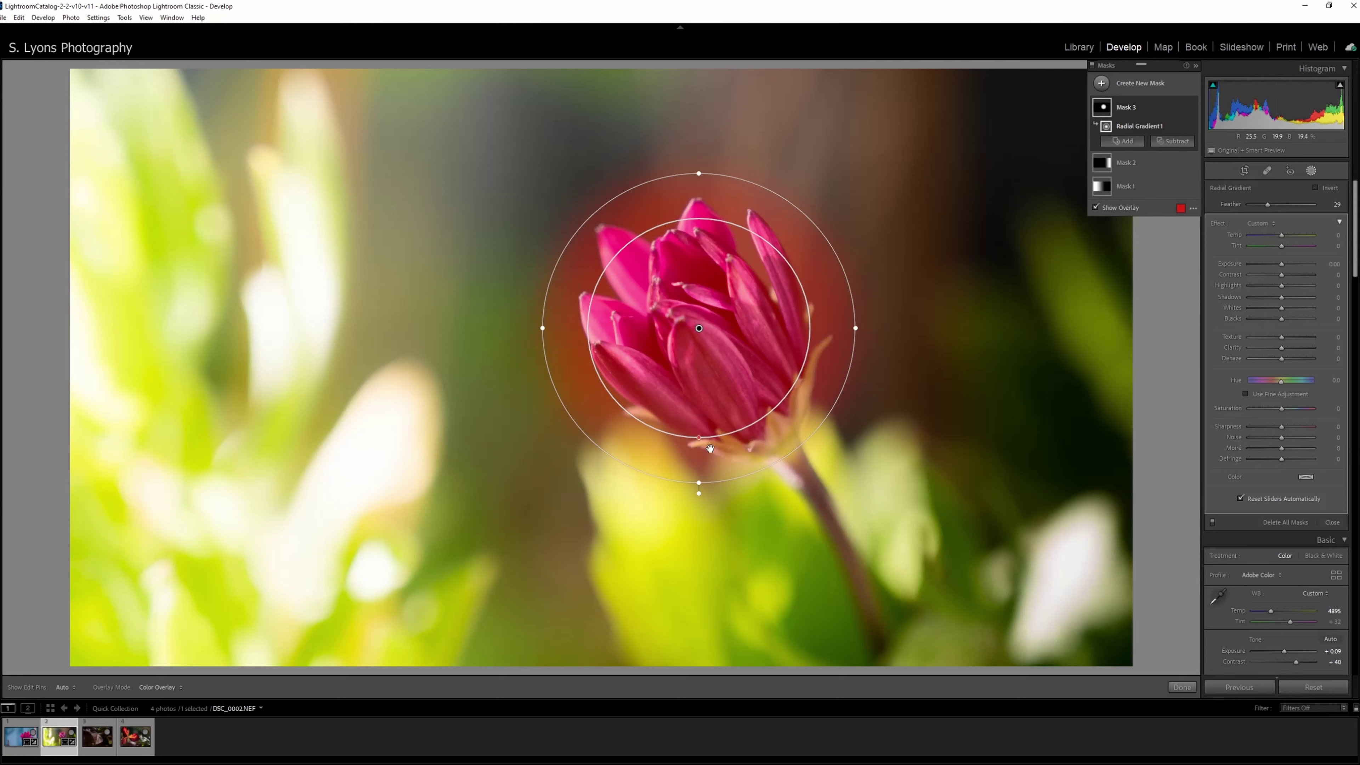
pyautogui.moveTo(699, 437); pyautogui.dragTo(700, 431)
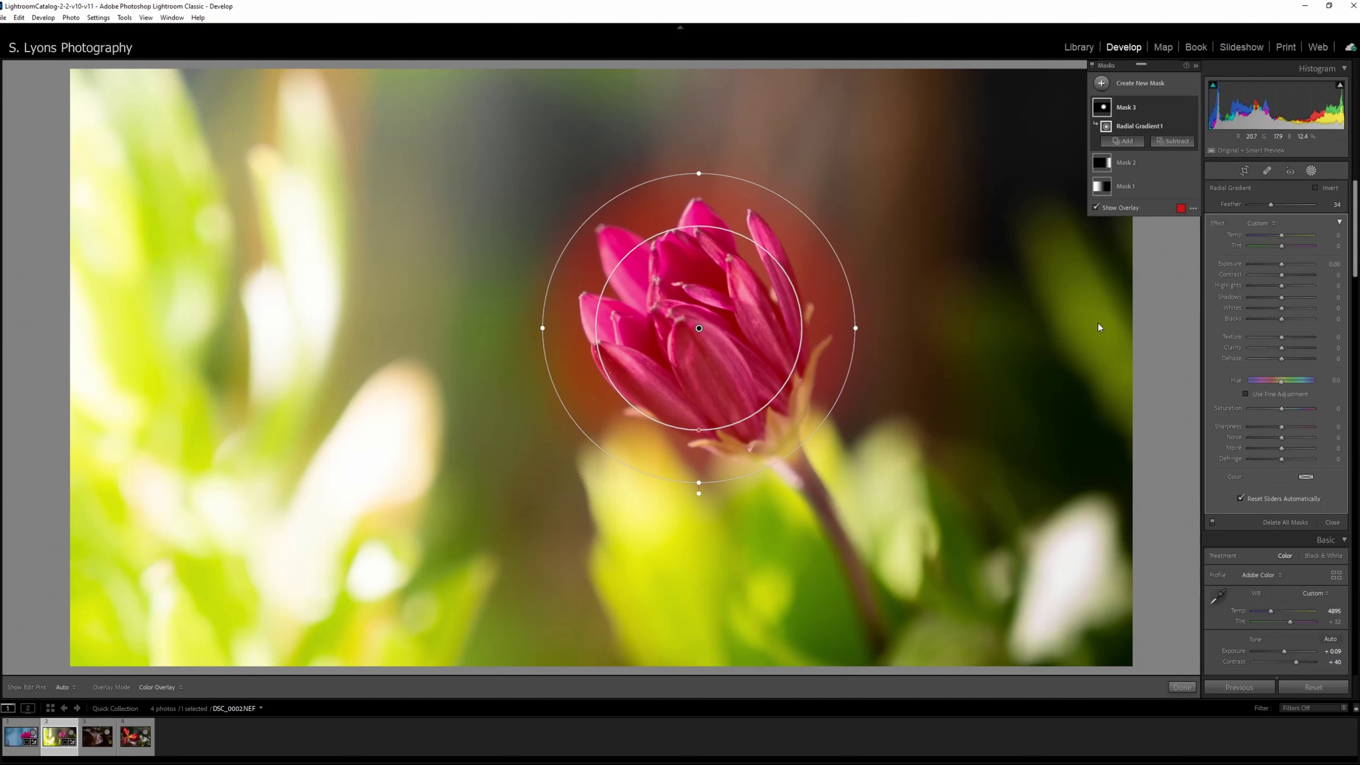
# Step: Invert the radial mask, darken the bud's surroundings to about -0.71 exposure, and exit masking
pyautogui.moveTo(1280, 264); pyautogui.dragTo(1278, 263)
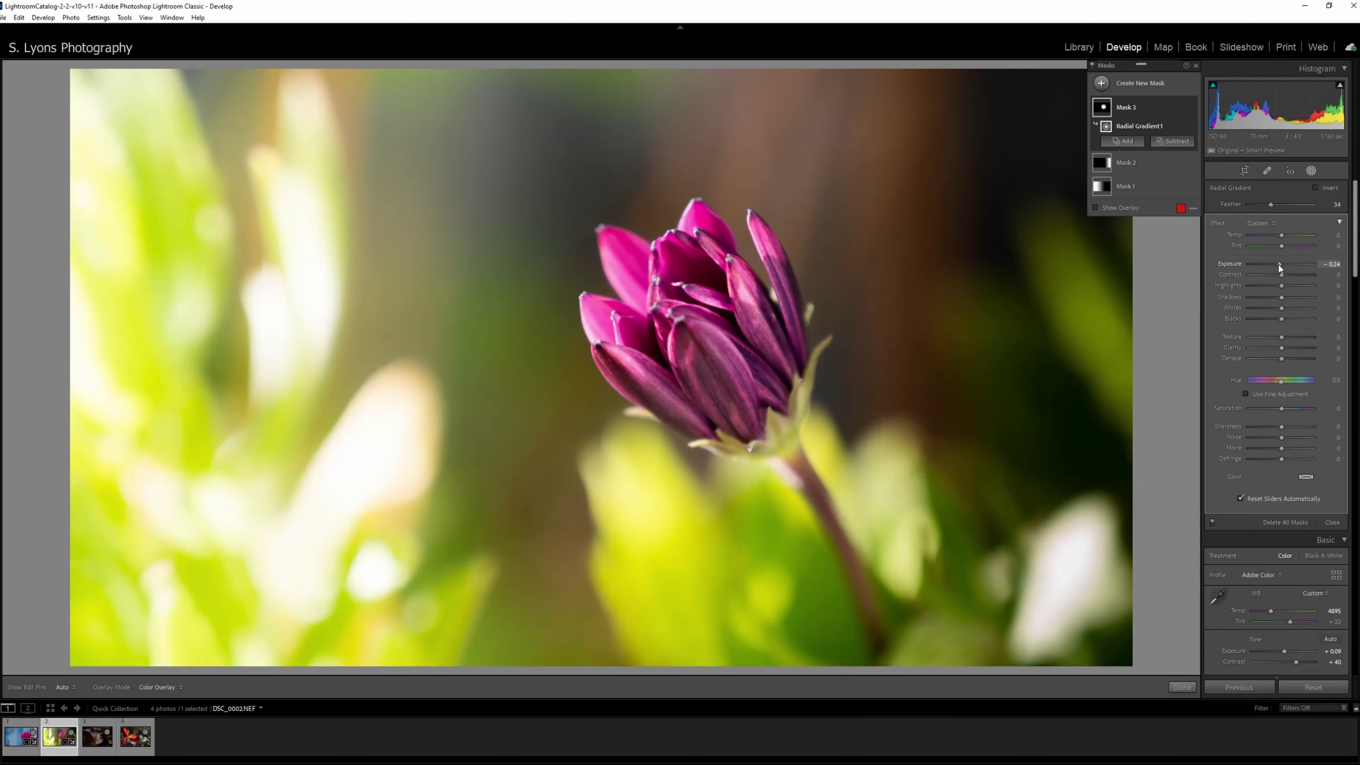
pyautogui.click(1316, 188)
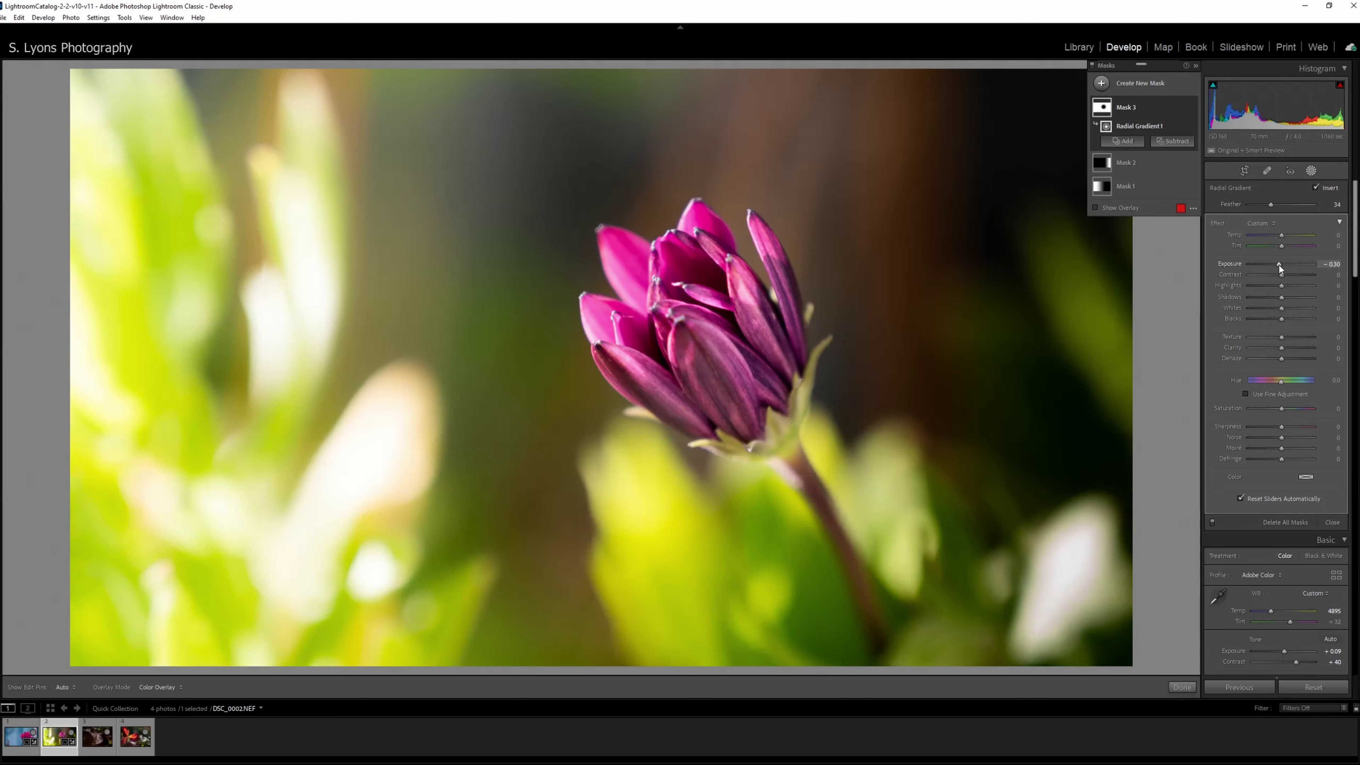
pyautogui.moveTo(1278, 263); pyautogui.dragTo(1276, 265)
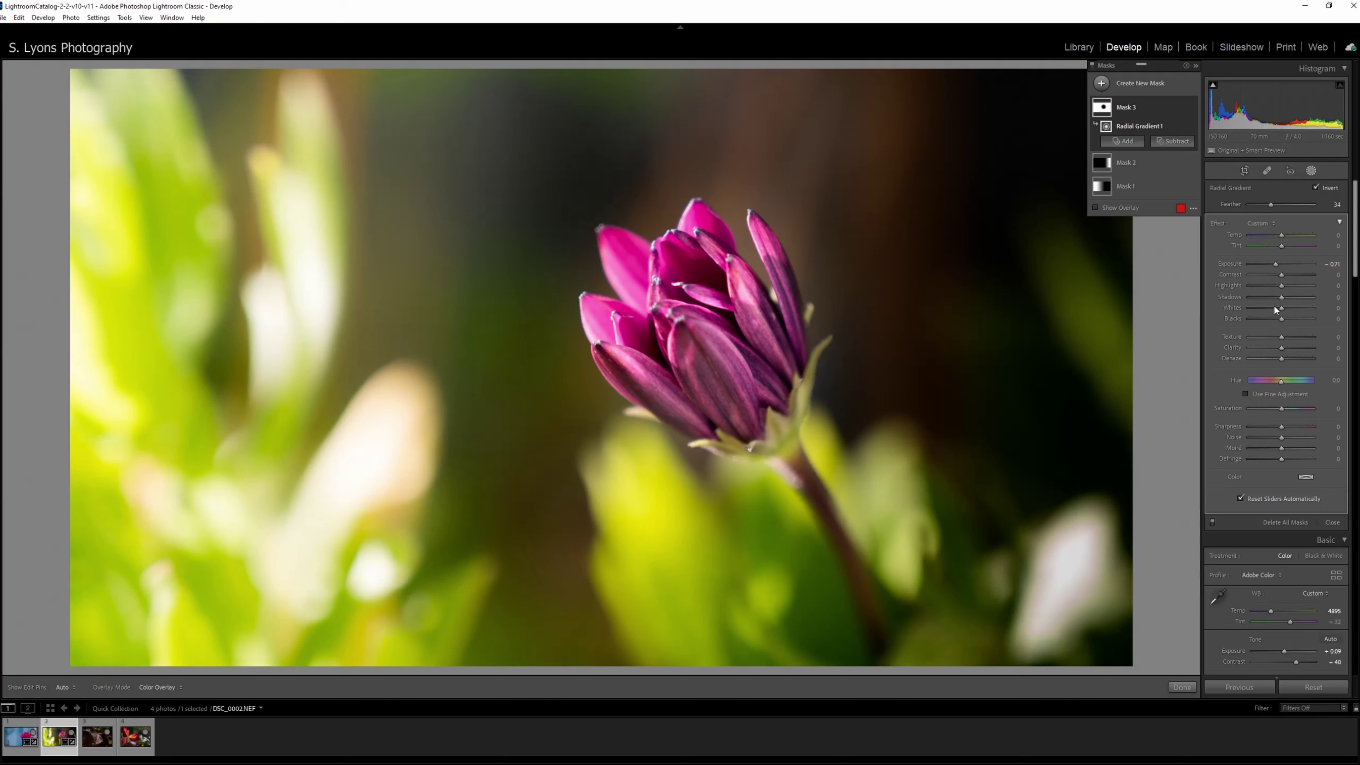
pyautogui.click(1312, 170)
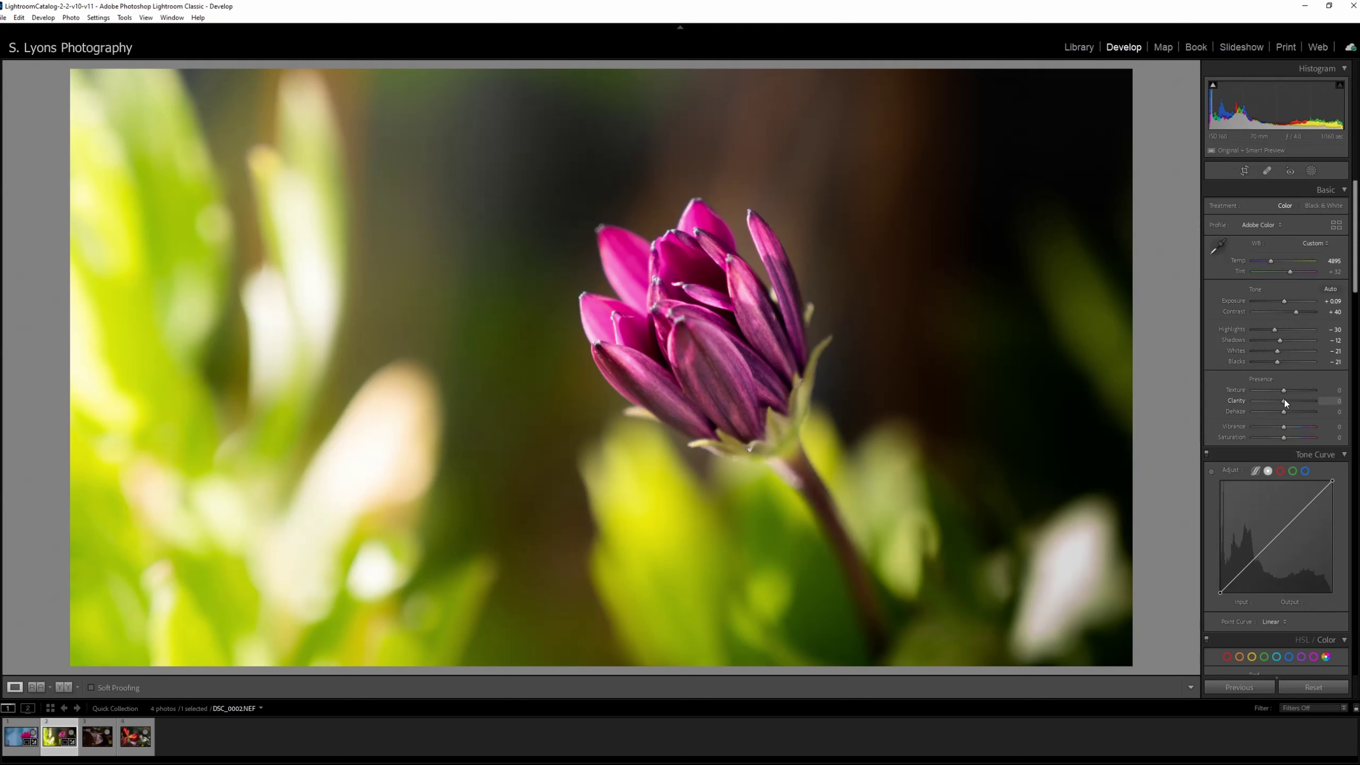
# Step: Fade the tone curve: black point up to 20, white point lowered, points near 199/196 and 59/62
pyautogui.scroll(-1, 1286, 402)
pyautogui.scroll(-3, 1245, 376)
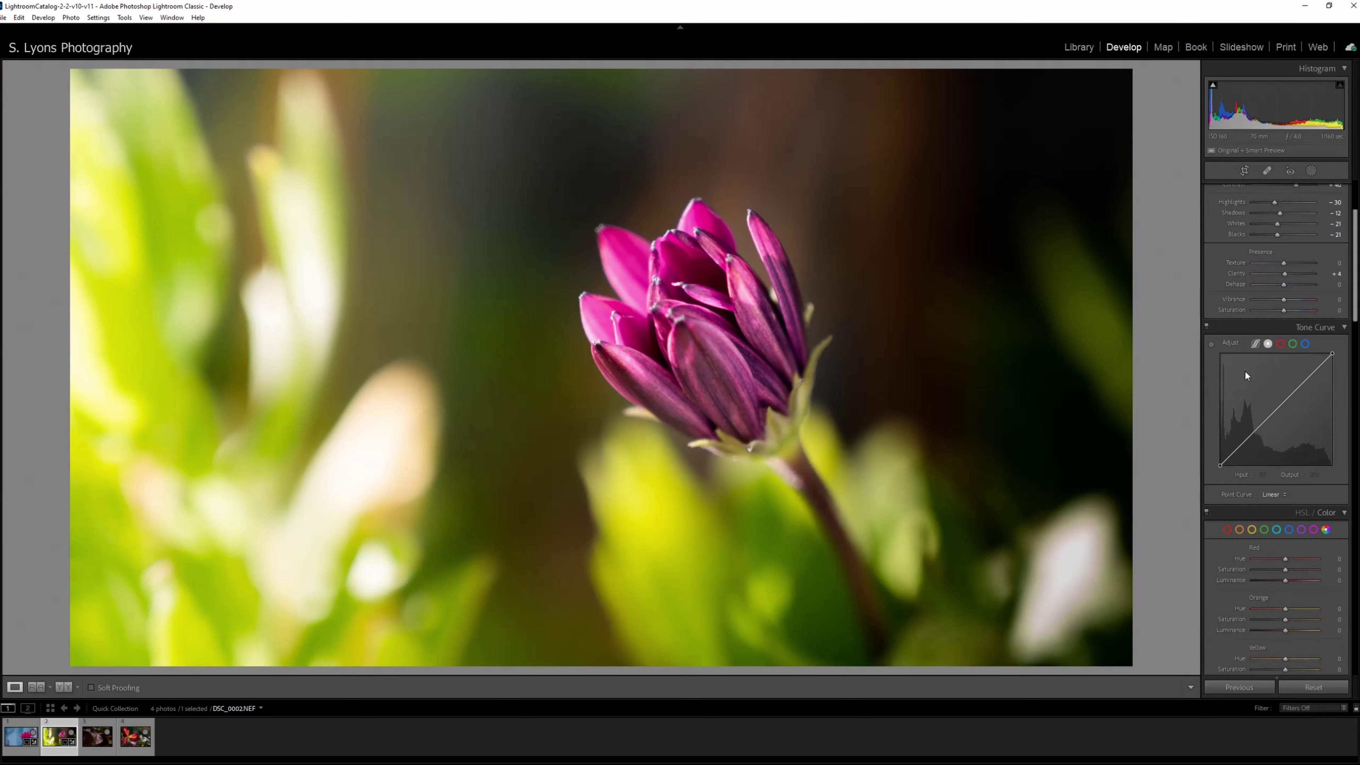
pyautogui.moveTo(1220, 465); pyautogui.dragTo(1220, 458)
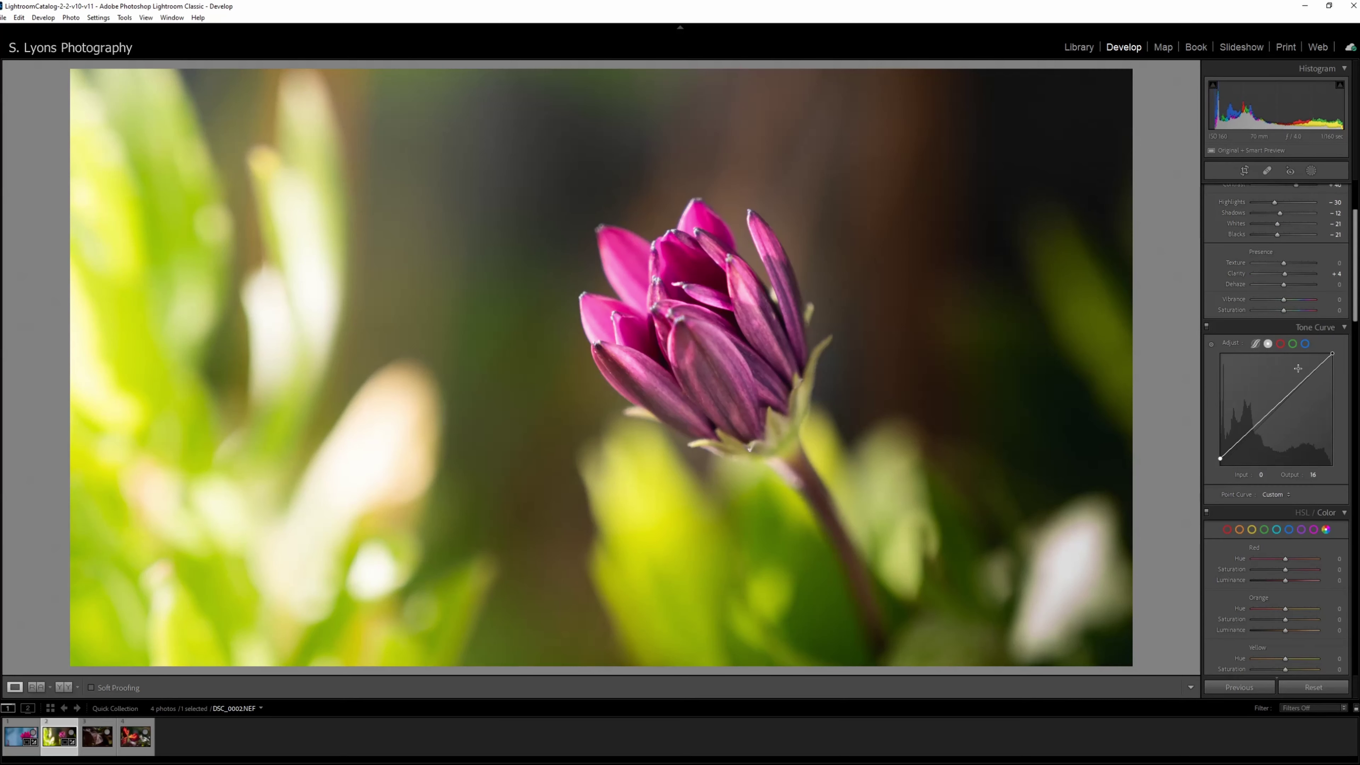
pyautogui.moveTo(1331, 354); pyautogui.dragTo(1332, 359)
pyautogui.click(1309, 380)
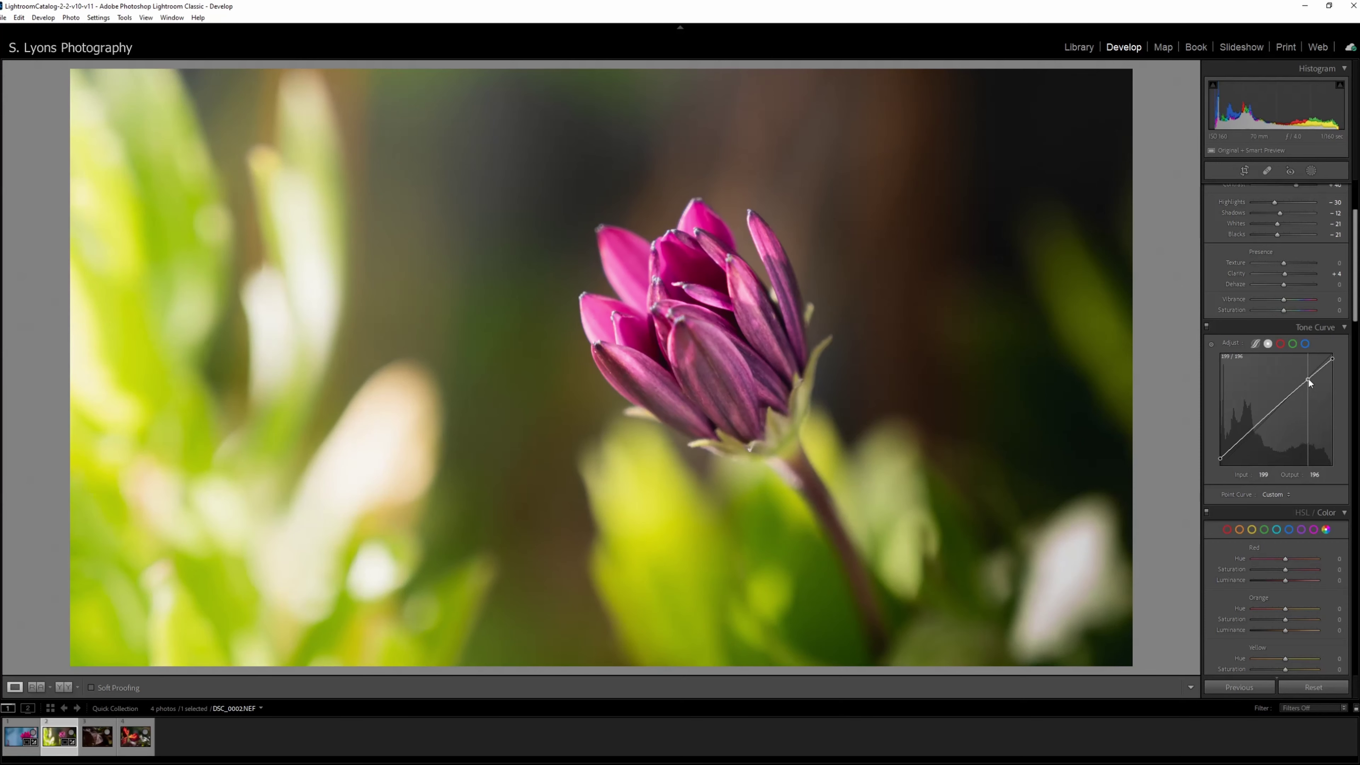
pyautogui.moveTo(1334, 360); pyautogui.dragTo(1338, 365)
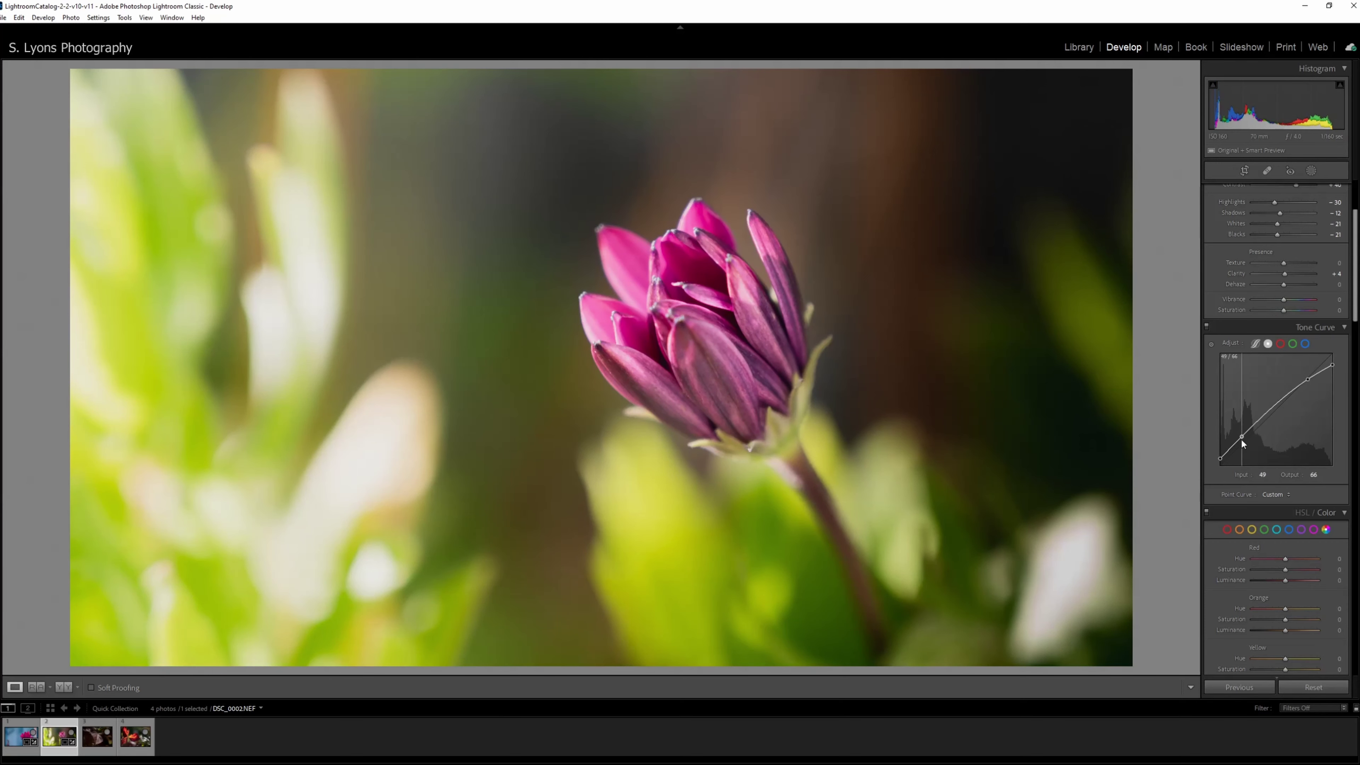
pyautogui.moveTo(1243, 436); pyautogui.dragTo(1249, 440)
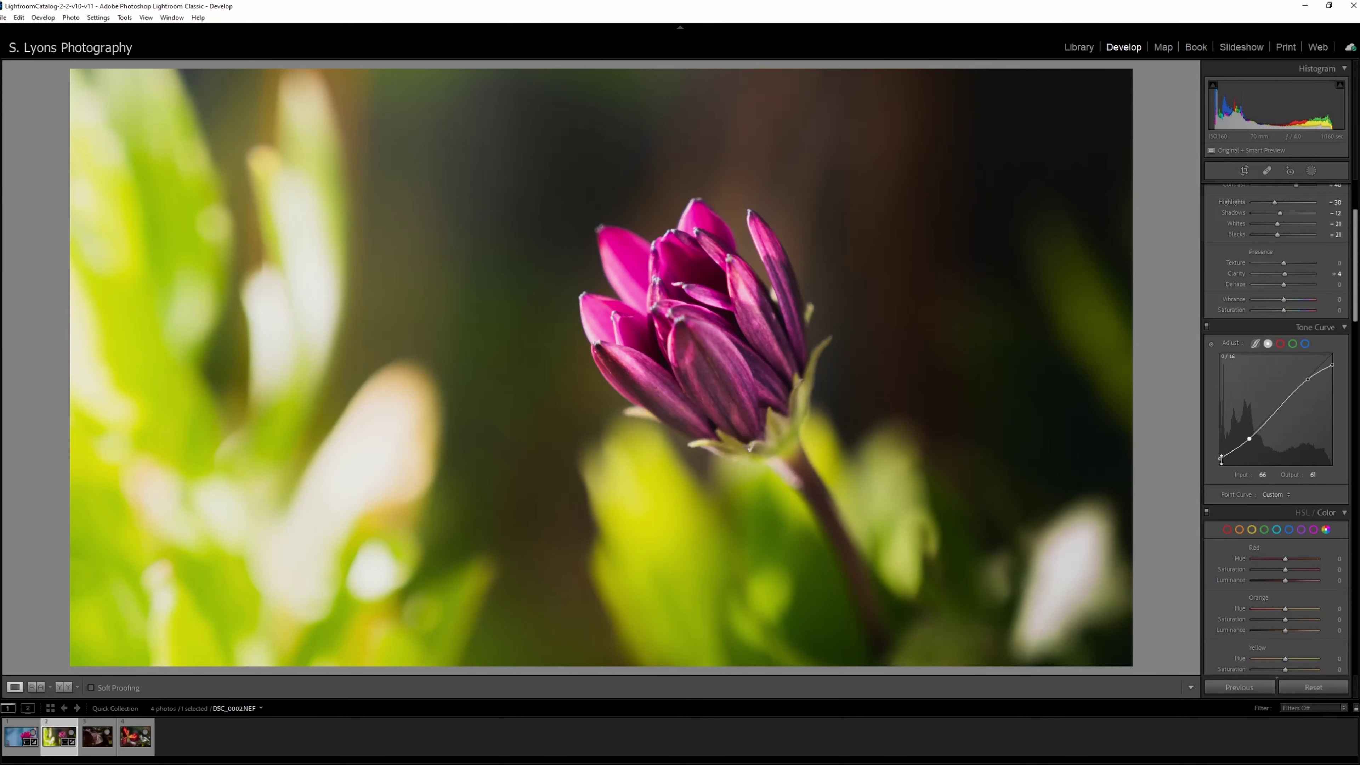
pyautogui.moveTo(1218, 457); pyautogui.dragTo(1216, 460)
# Step: Lower the Magenta, Green and Yellow saturation in HSL
pyautogui.scroll(-5, 1226, 455)
pyautogui.scroll(-3, 1229, 514)
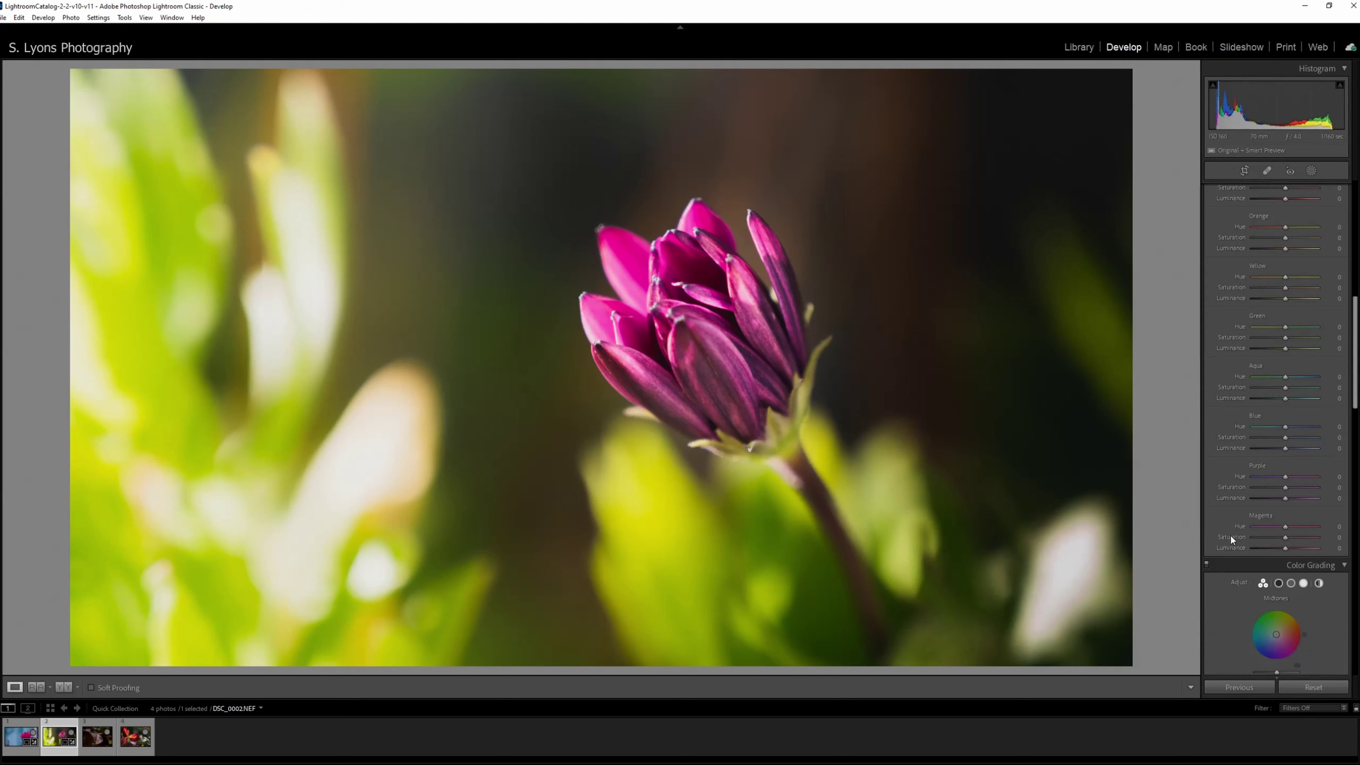
pyautogui.moveTo(1285, 538); pyautogui.dragTo(1273, 536)
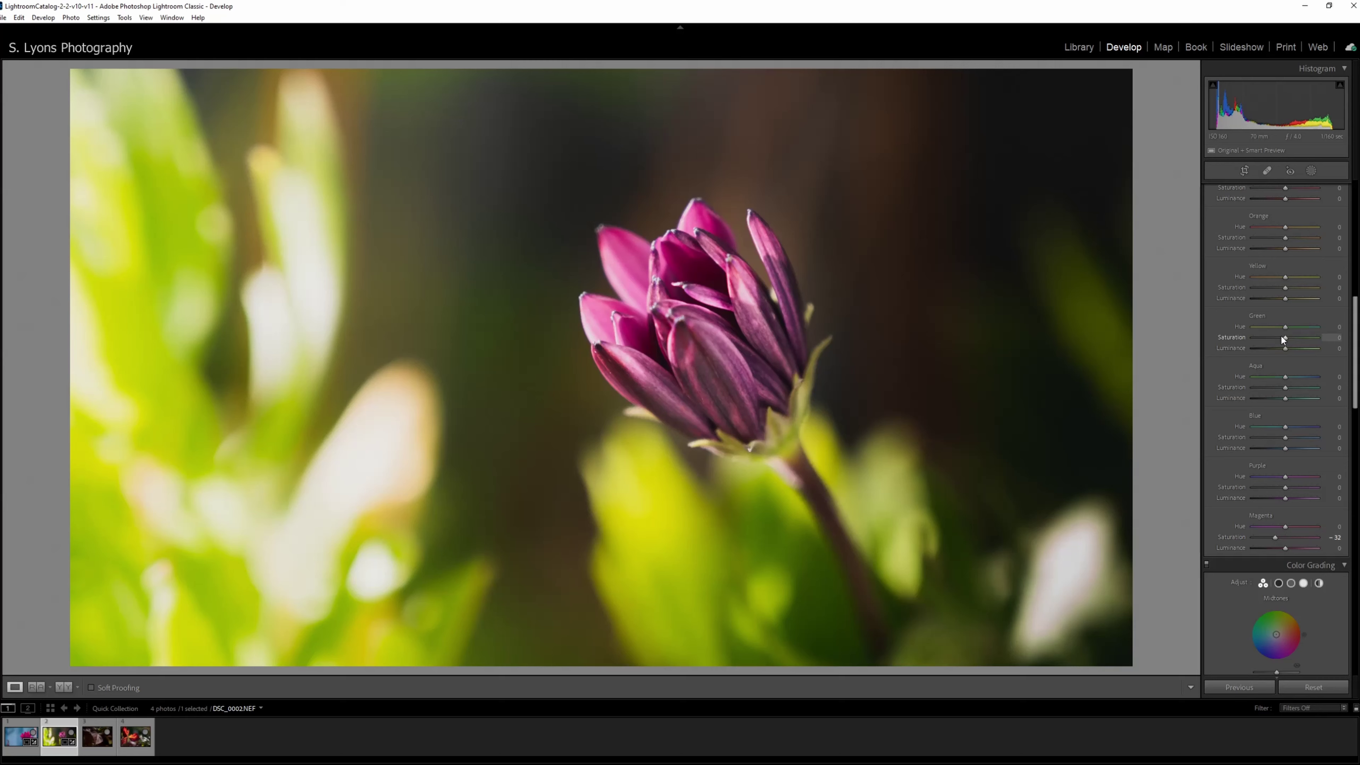
pyautogui.moveTo(1285, 338)
pyautogui.mouseDown()
pyautogui.moveTo(1262, 339)
pyautogui.moveTo(1275, 331)
pyautogui.mouseUp()
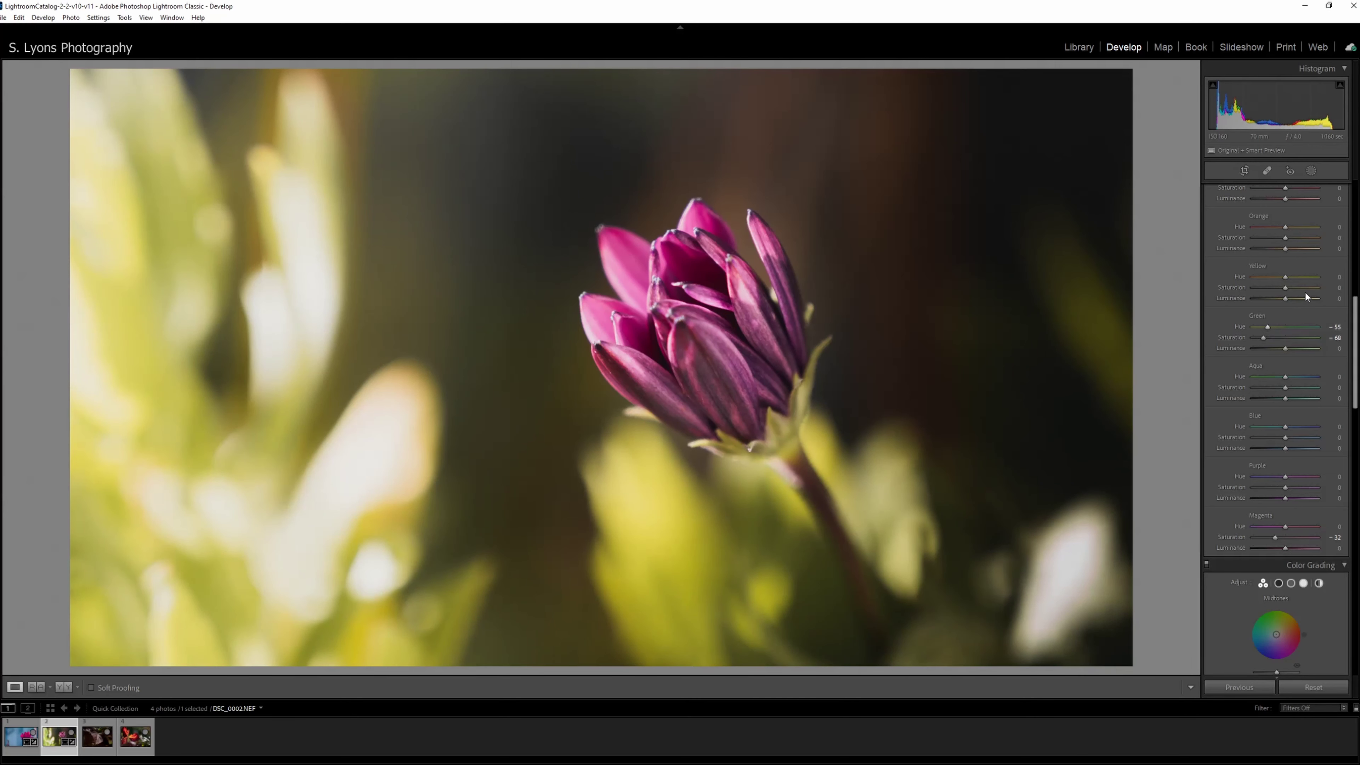
pyautogui.moveTo(1285, 287); pyautogui.dragTo(1270, 289)
# Step: Raise the Green, Purple and Magenta luminance in HSL
pyautogui.moveTo(1285, 349); pyautogui.dragTo(1290, 353)
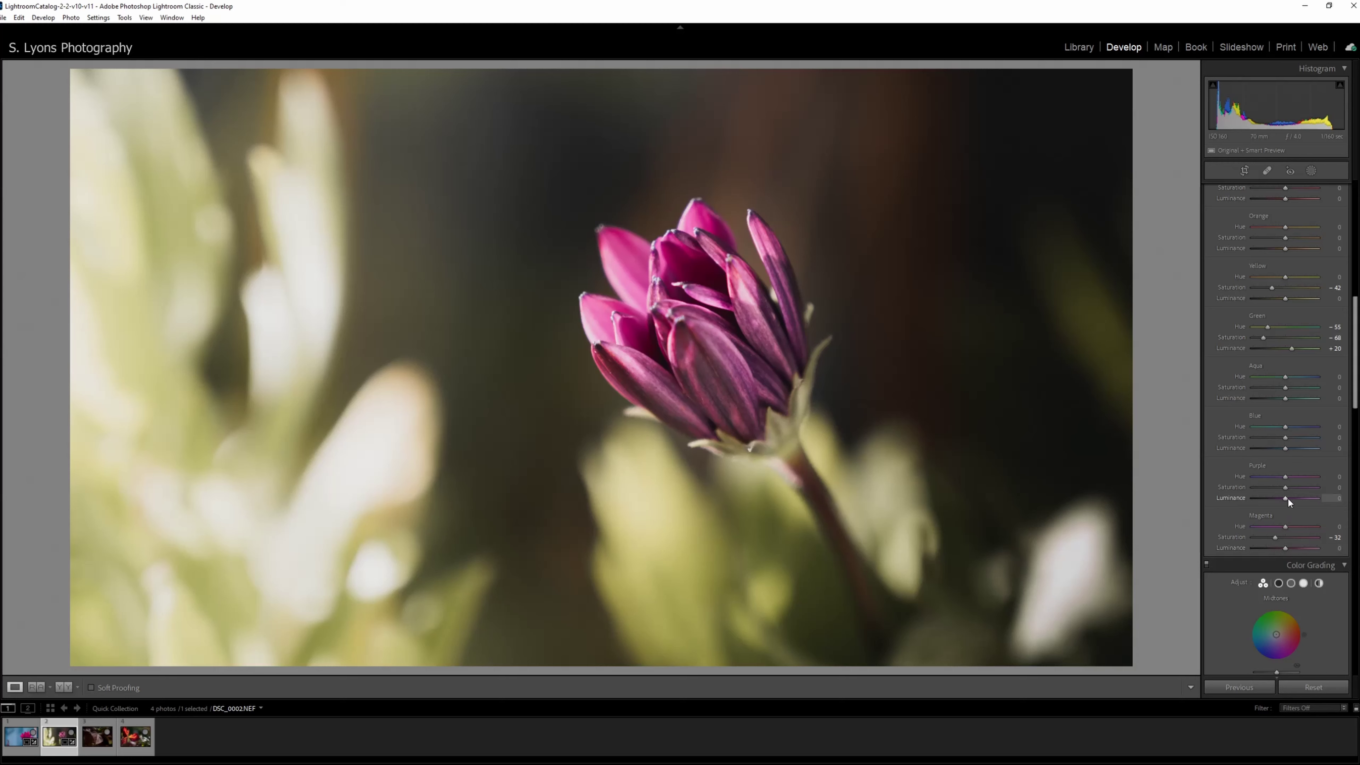
pyautogui.moveTo(1292, 498); pyautogui.dragTo(1302, 498)
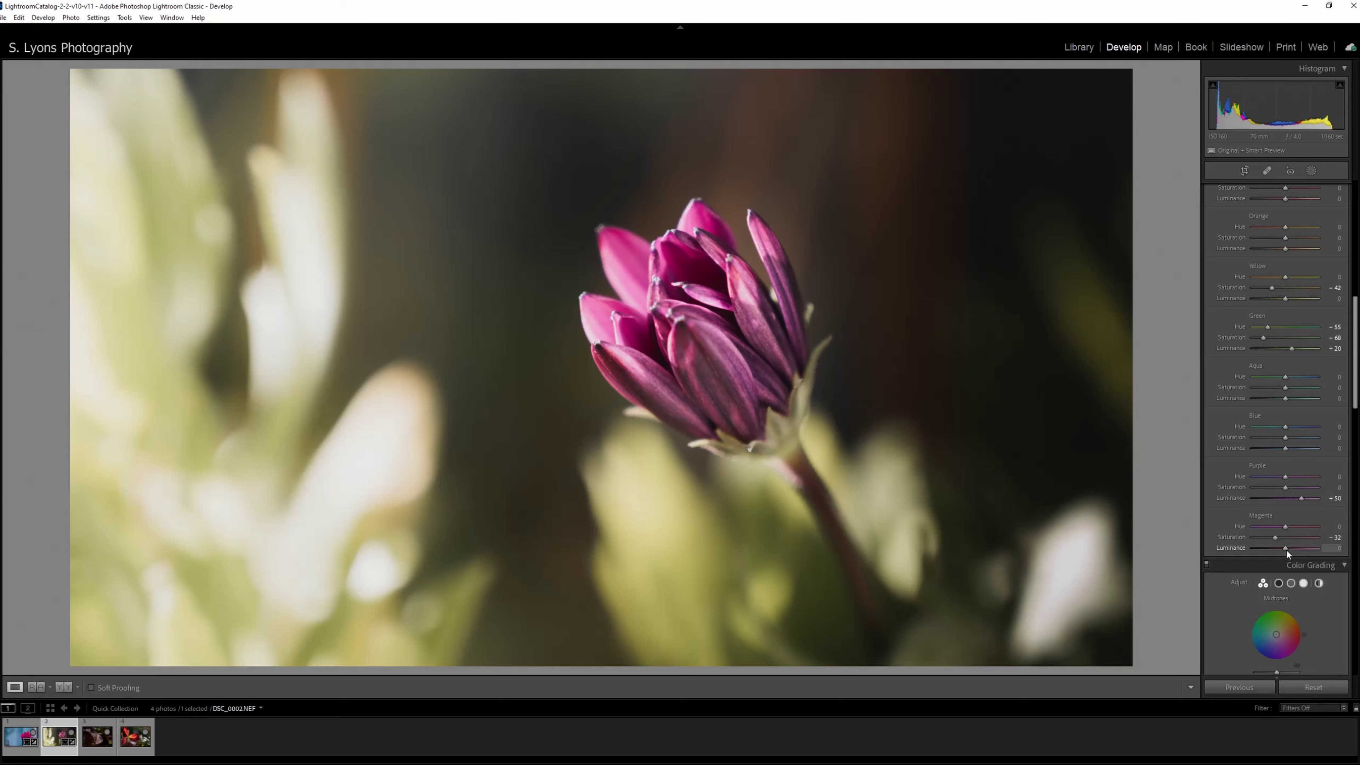
pyautogui.moveTo(1285, 549); pyautogui.dragTo(1296, 548)
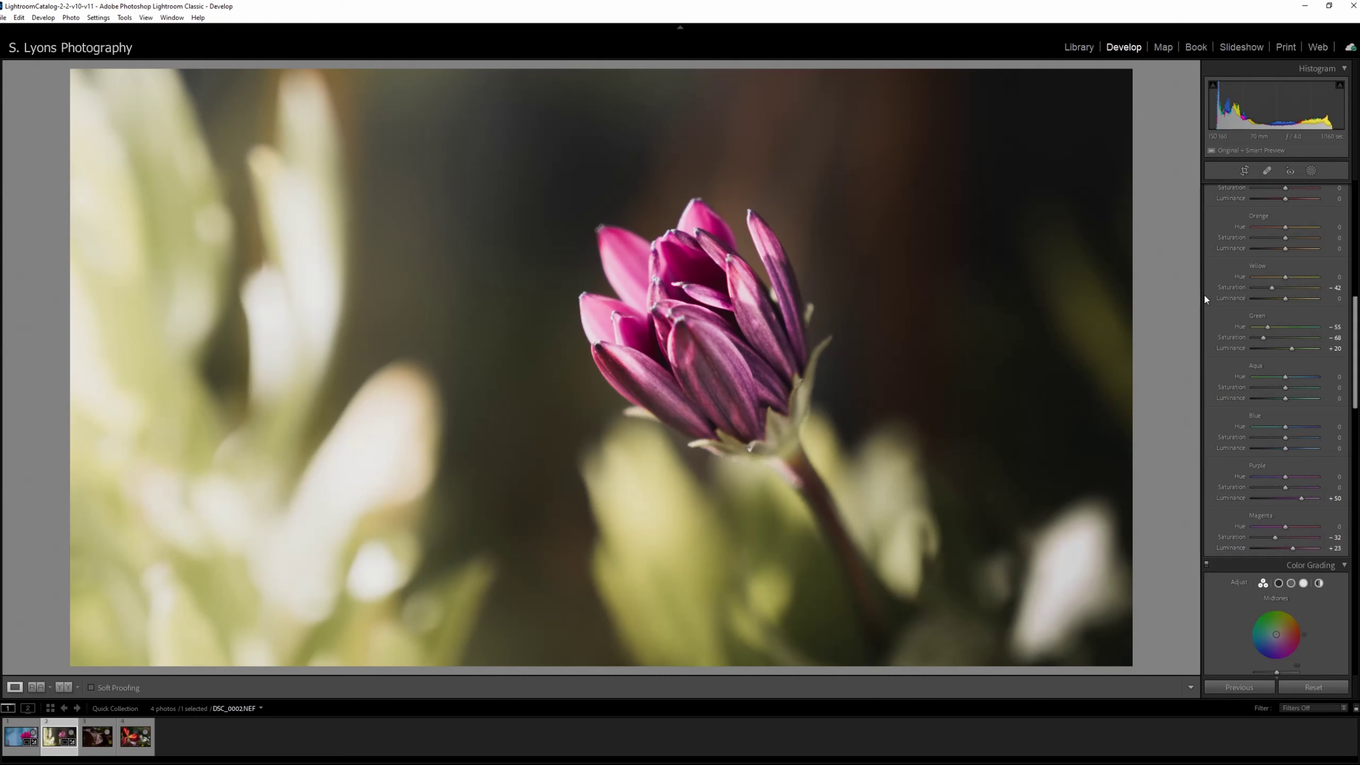
pyautogui.scroll(-5, 1207, 343)
pyautogui.scroll(-5, 1215, 381)
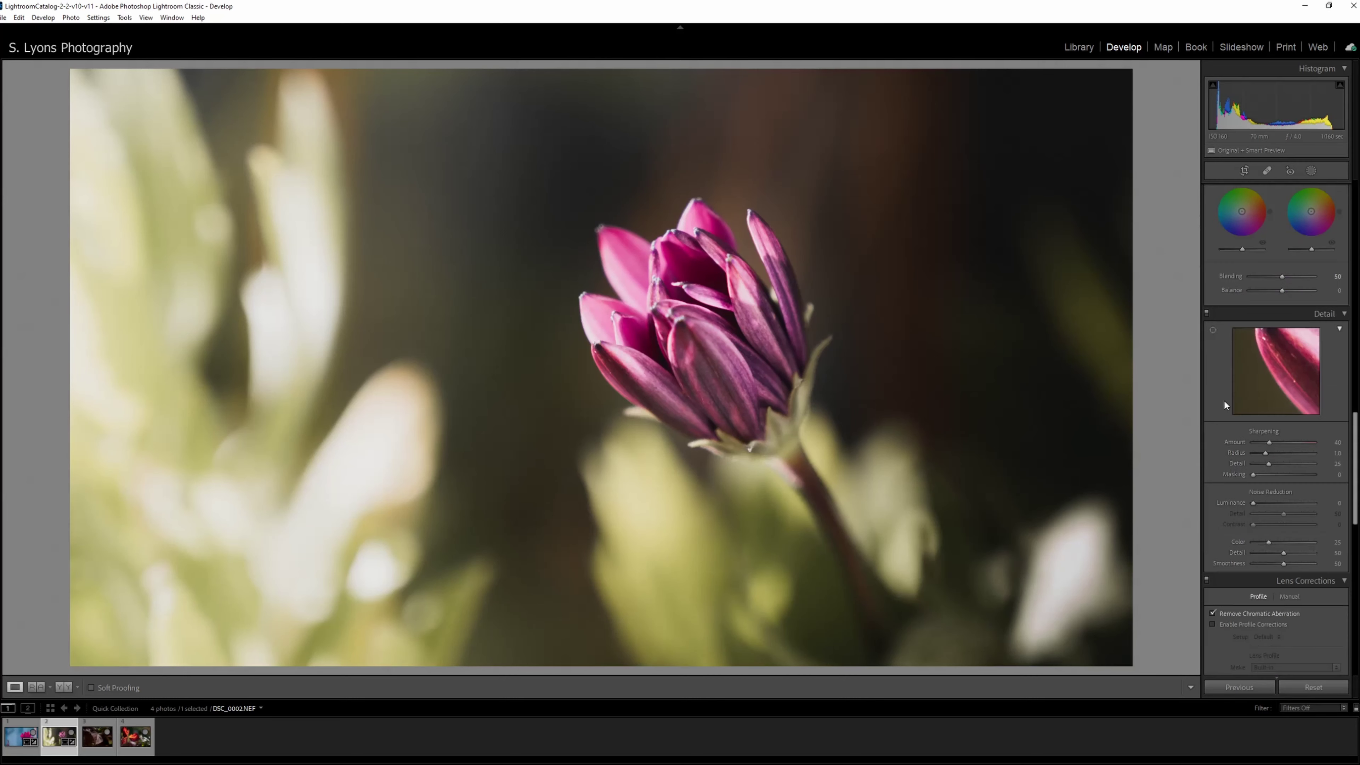
# Step: Enable lens profile corrections and, at 1:1, sharpen the bud to about amount 82 with a tuned radius
pyautogui.click(1238, 625)
pyautogui.click(634, 314)
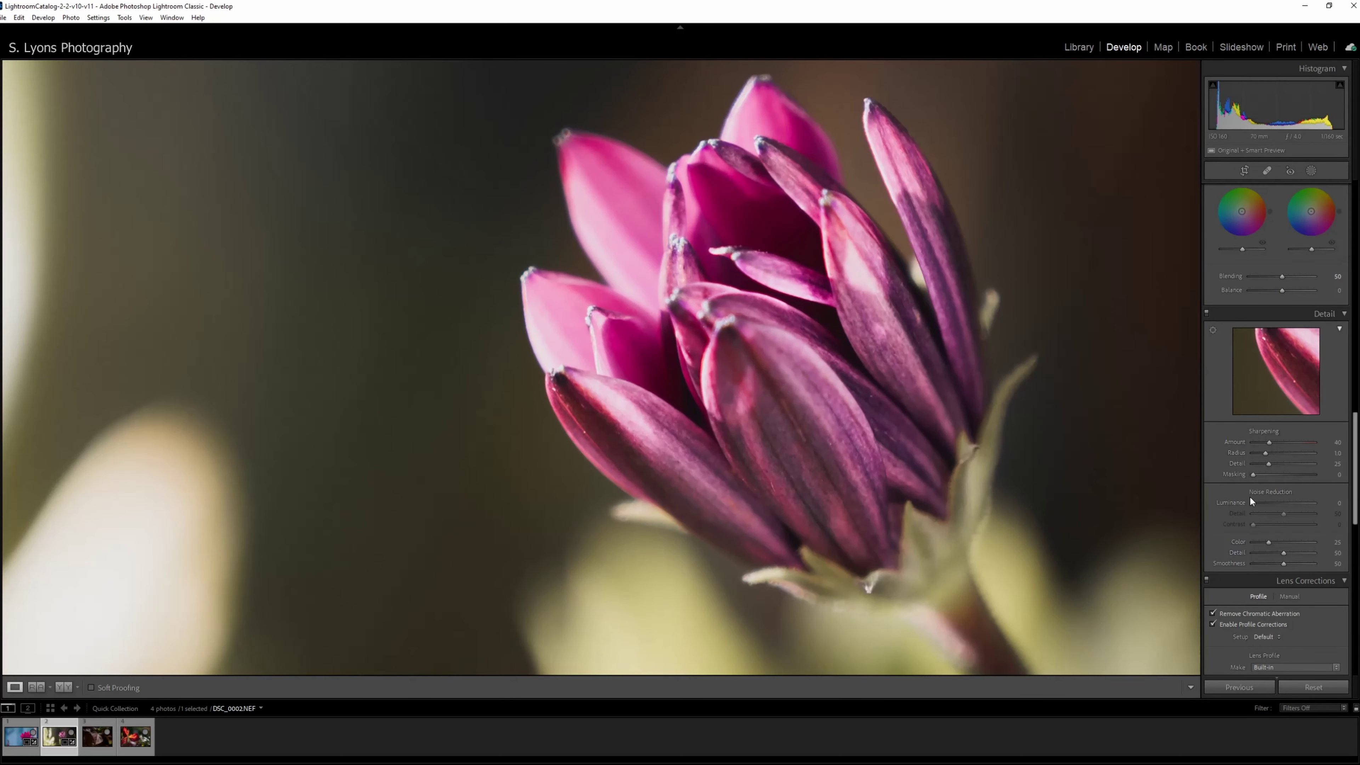
pyautogui.keyDown('alt'); pyautogui.click(1269, 443); pyautogui.keyUp('alt')
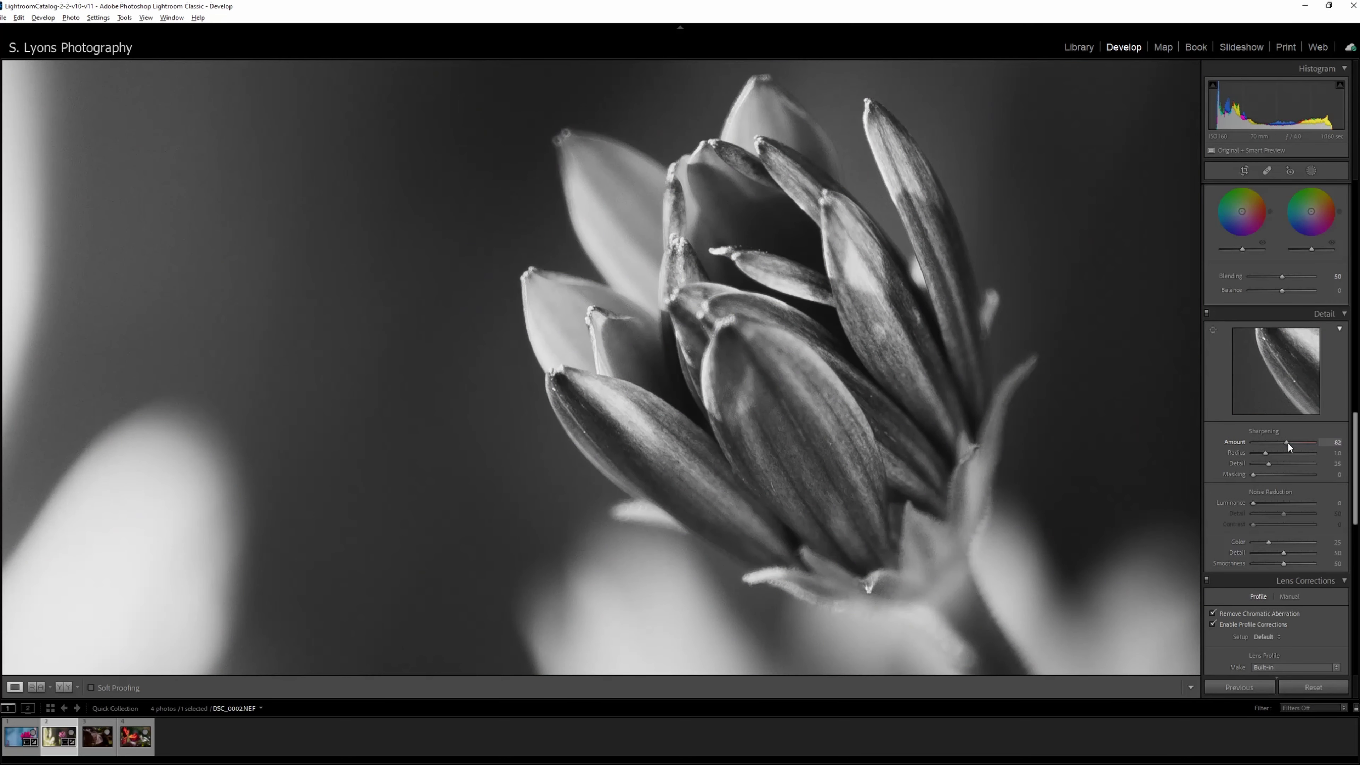
pyautogui.moveTo(1266, 453)
pyautogui.keyDown('alt'); pyautogui.mouseDown()
pyautogui.moveTo(1288, 454)
pyautogui.moveTo(1281, 473)
pyautogui.mouseUp(); pyautogui.keyUp('alt')
pyautogui.keyDown('alt'); pyautogui.click(1267, 464); pyautogui.keyUp('alt')
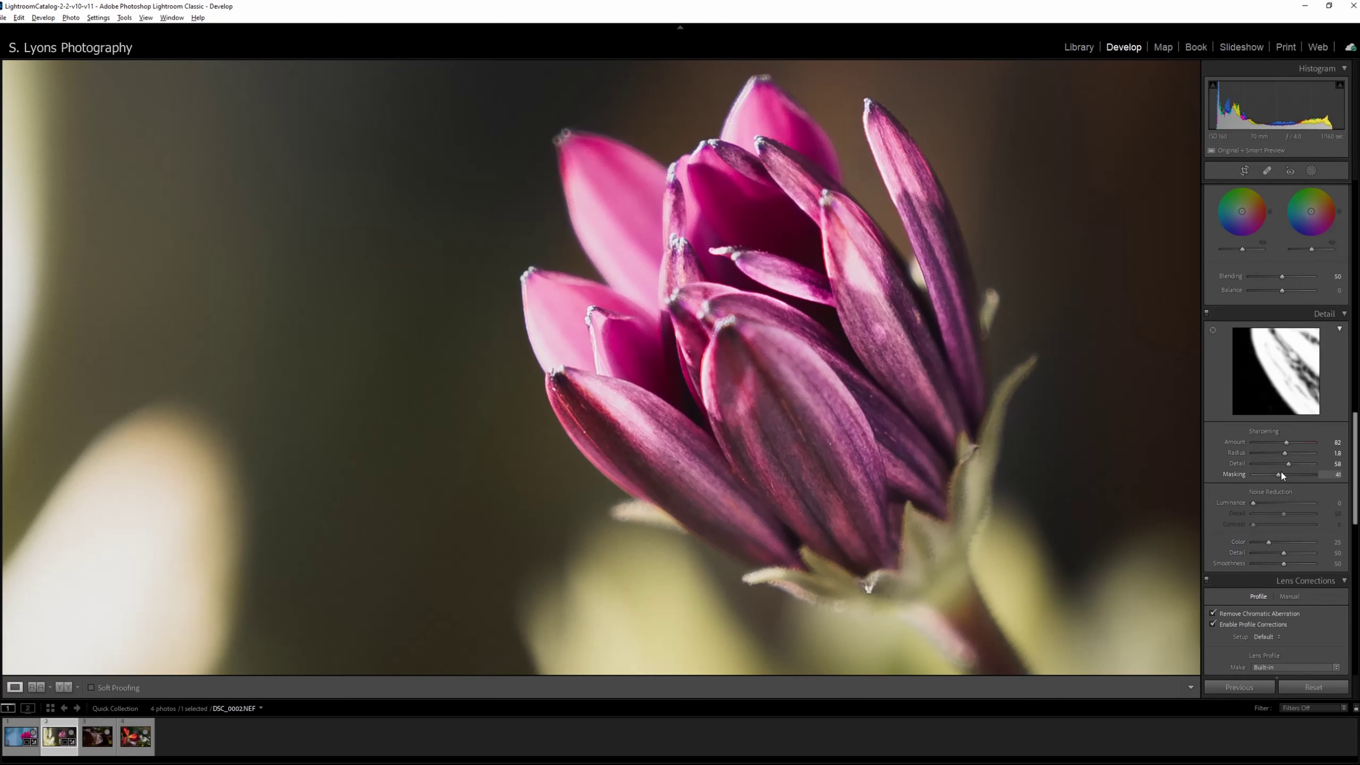
# Step: Zoom out, compare the bud photo before and after, then move to the red leaf photo
pyautogui.click(780, 374)
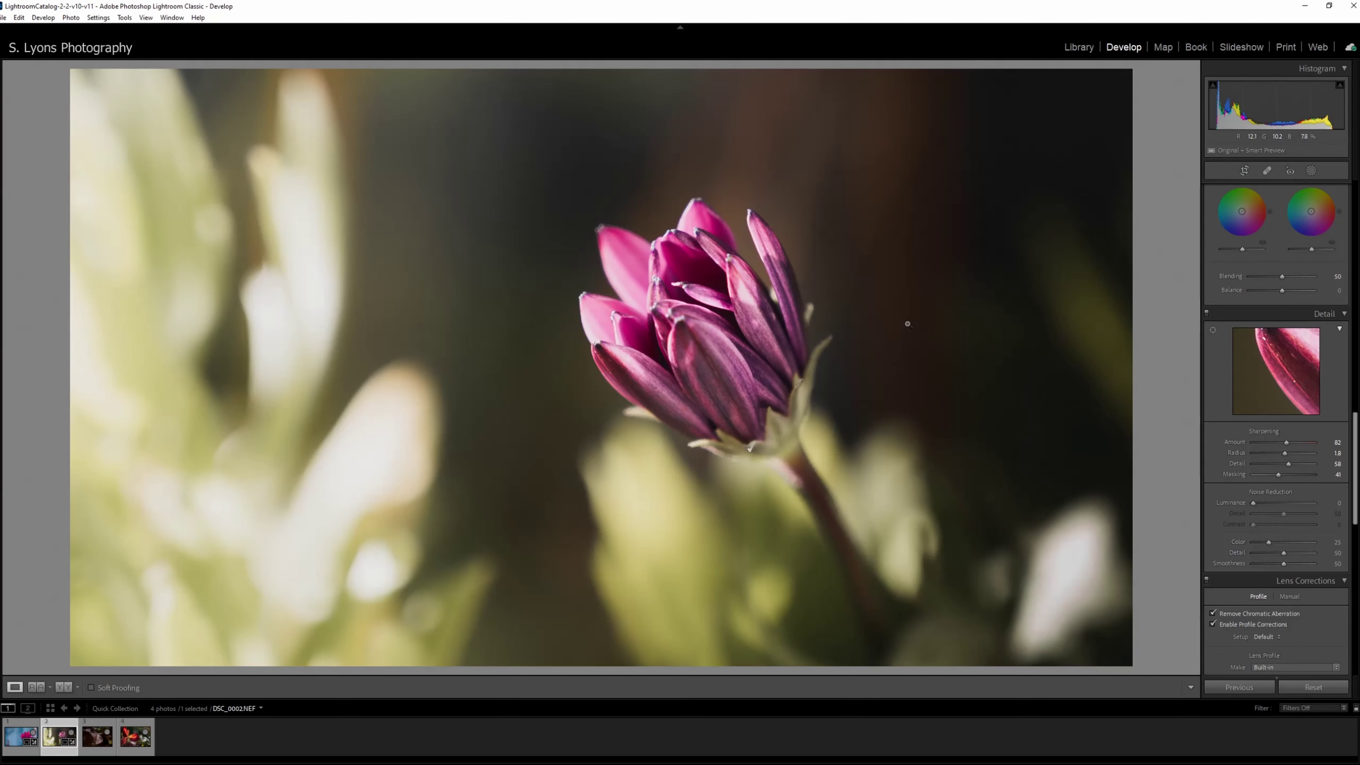
pyautogui.press('\\')
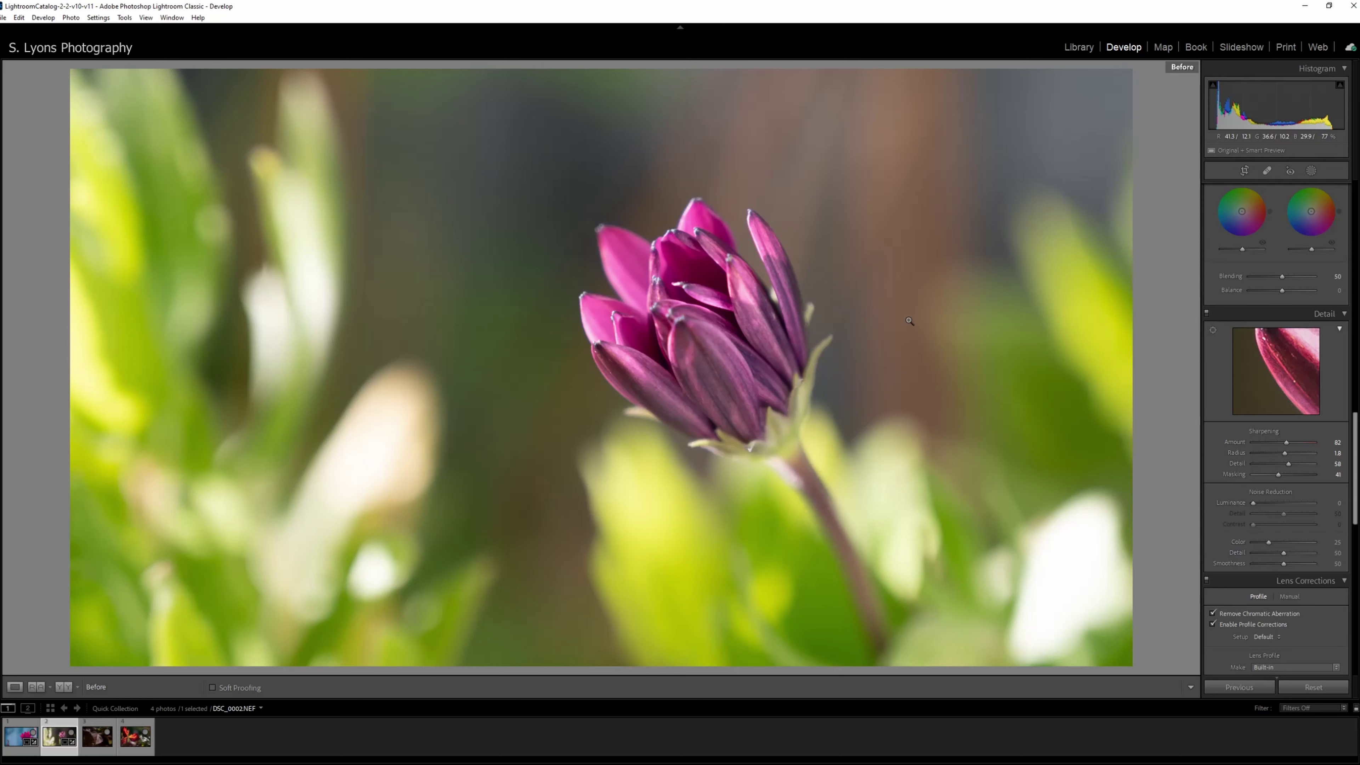
pyautogui.press('\\')
pyautogui.press('Right')
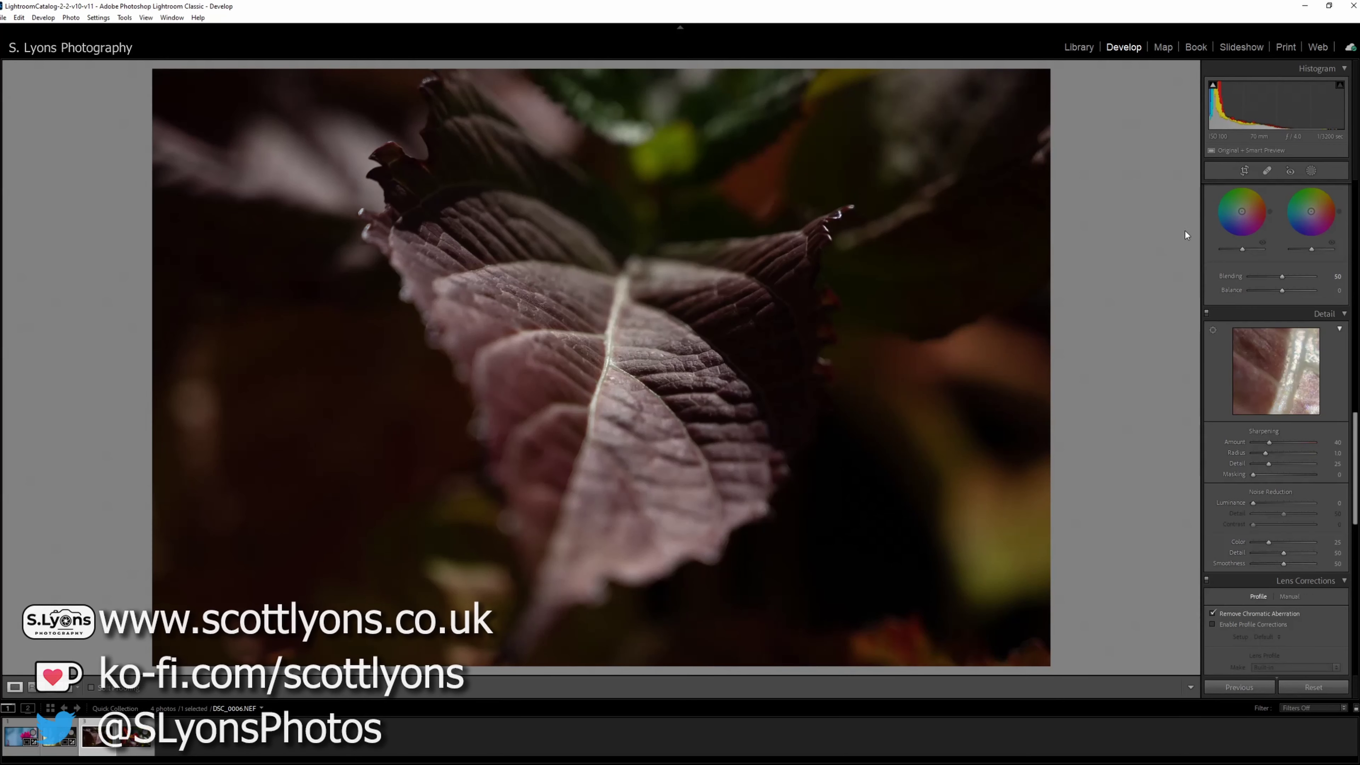
# Step: Raise the leaf photo's exposure and lower its contrast
pyautogui.scroll(10, 1234, 329)
pyautogui.scroll(3, 1235, 328)
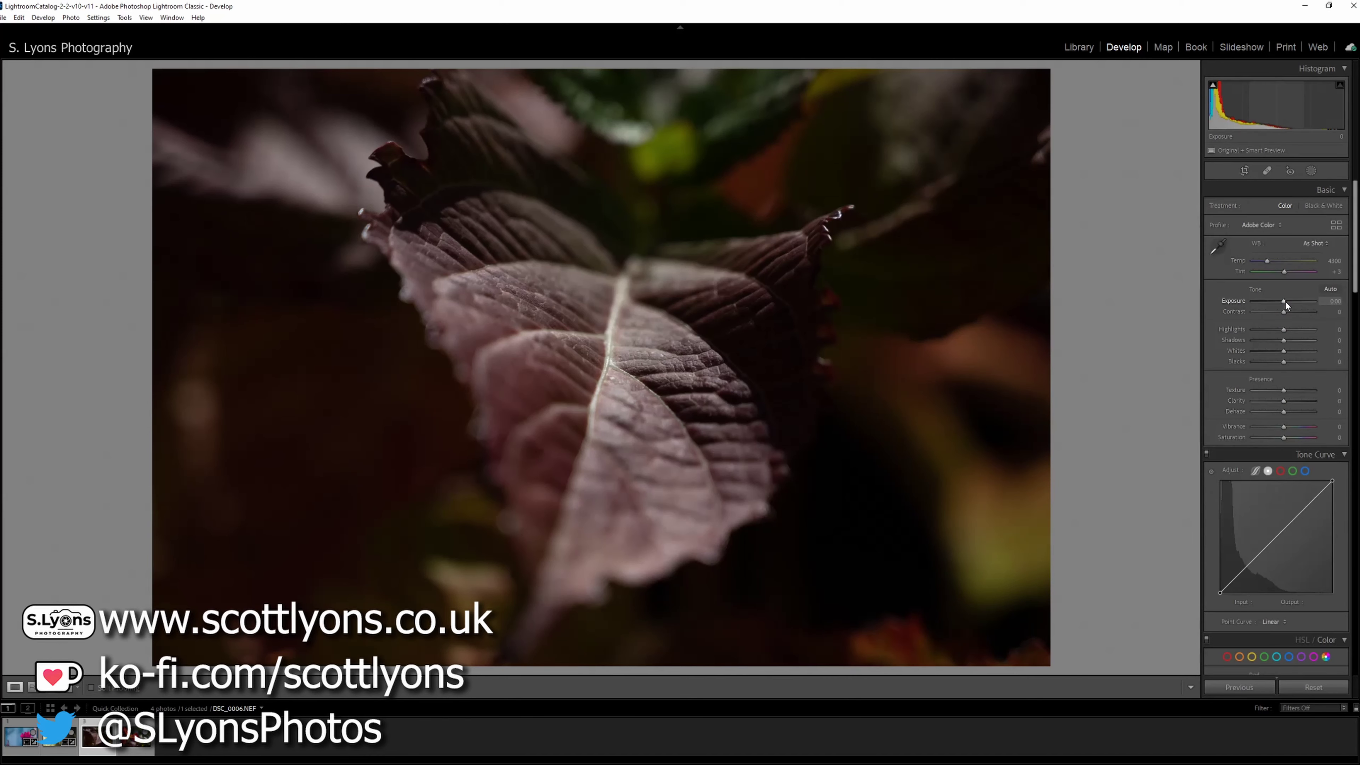
pyautogui.moveTo(1286, 302); pyautogui.dragTo(1291, 299)
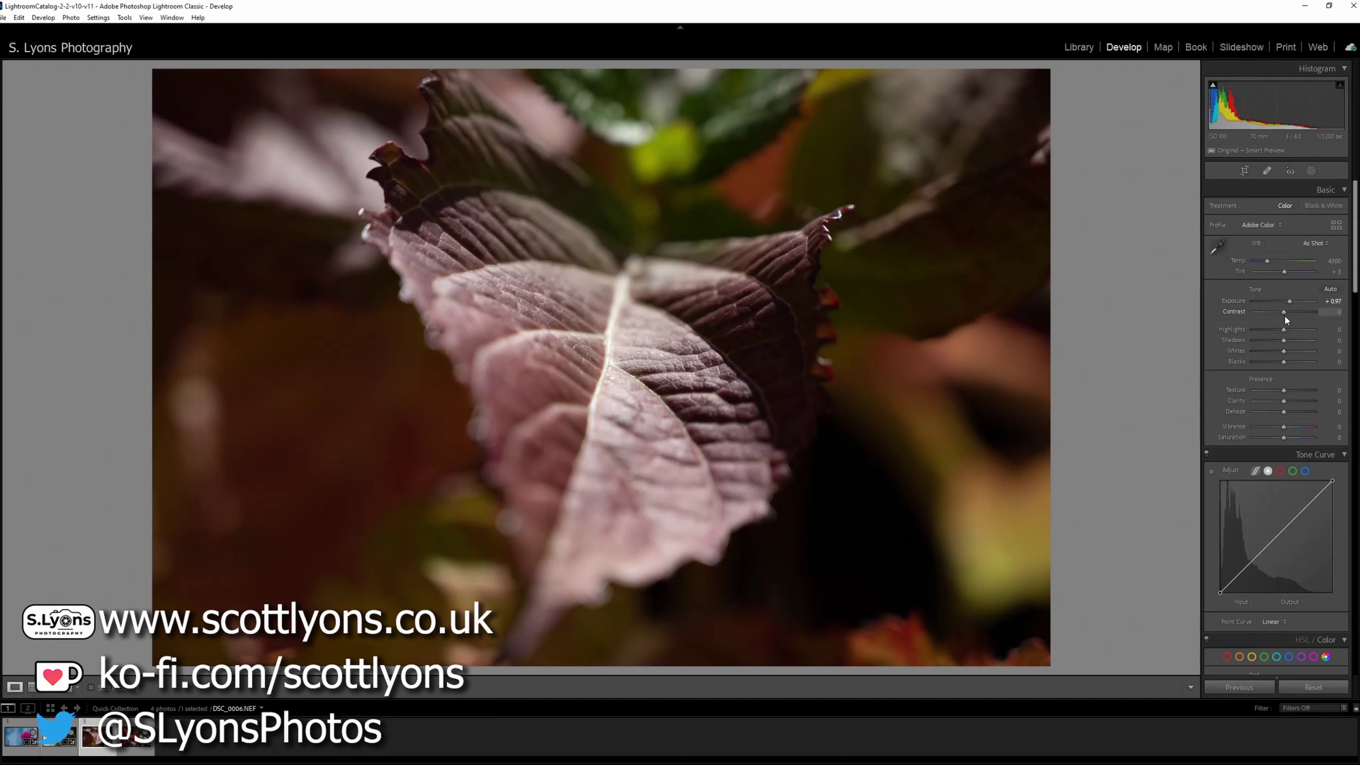
pyautogui.moveTo(1284, 313)
pyautogui.mouseDown()
pyautogui.moveTo(1269, 316)
pyautogui.moveTo(1293, 329)
pyautogui.mouseUp()
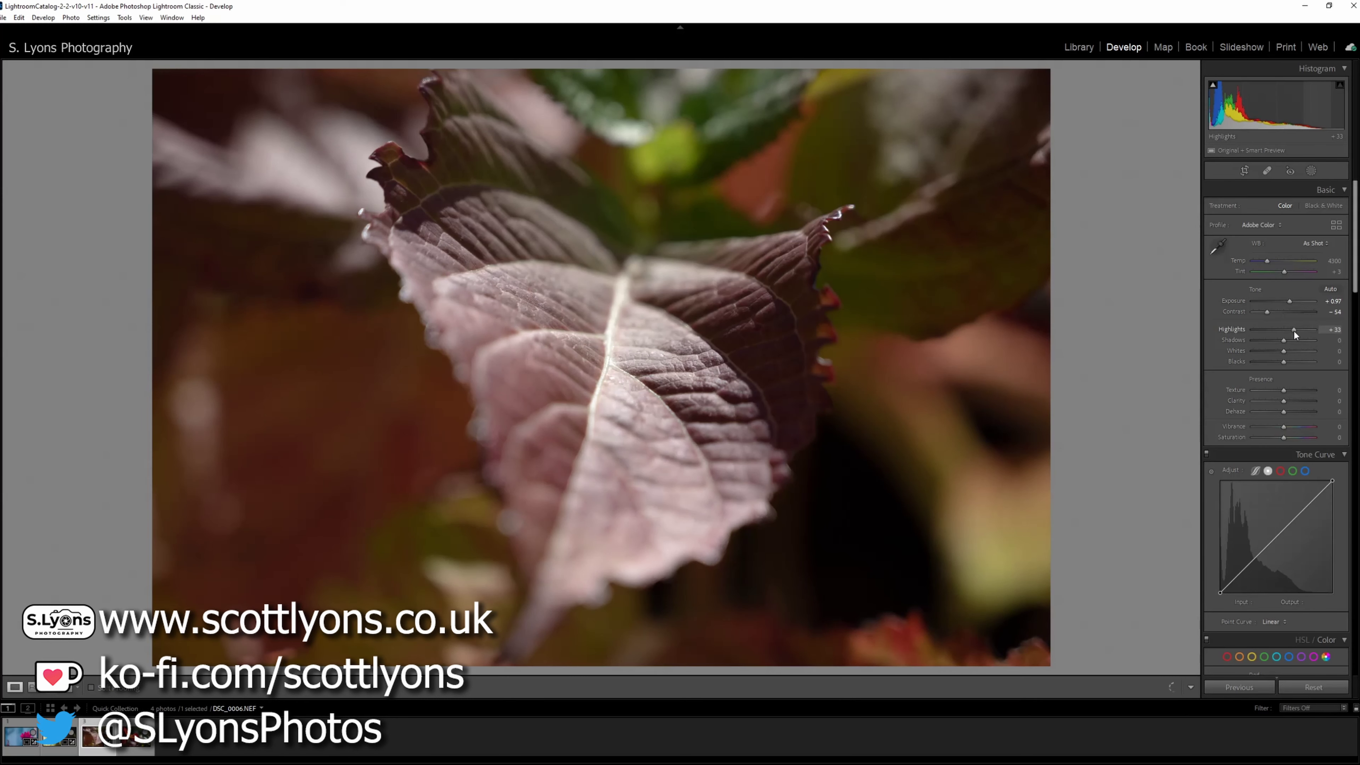
# Step: Try Black & White, switch back to Color, and deepen the shadows to -95
pyautogui.click(1321, 206)
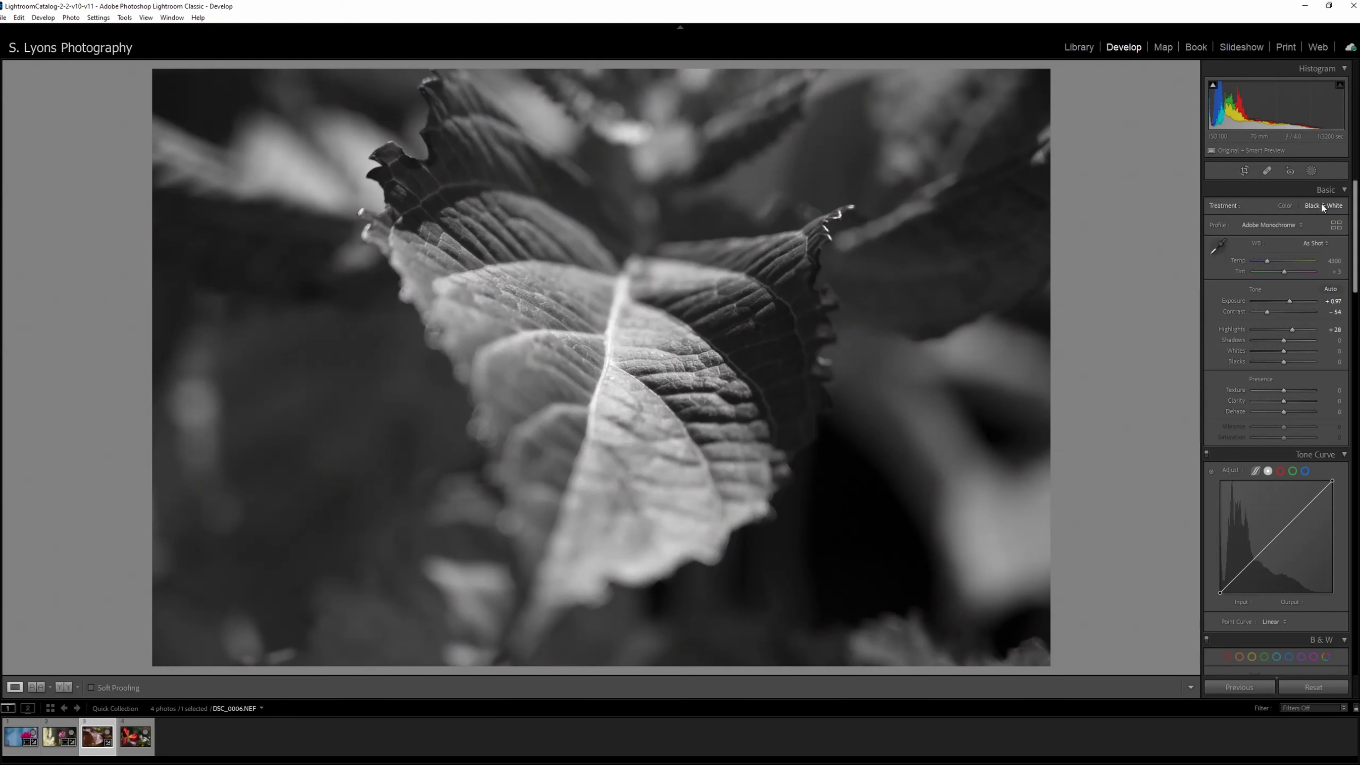
pyautogui.click(1285, 205)
pyautogui.moveTo(1287, 340)
pyautogui.mouseDown()
pyautogui.moveTo(1255, 339)
pyautogui.moveTo(1275, 362)
pyautogui.mouseUp()
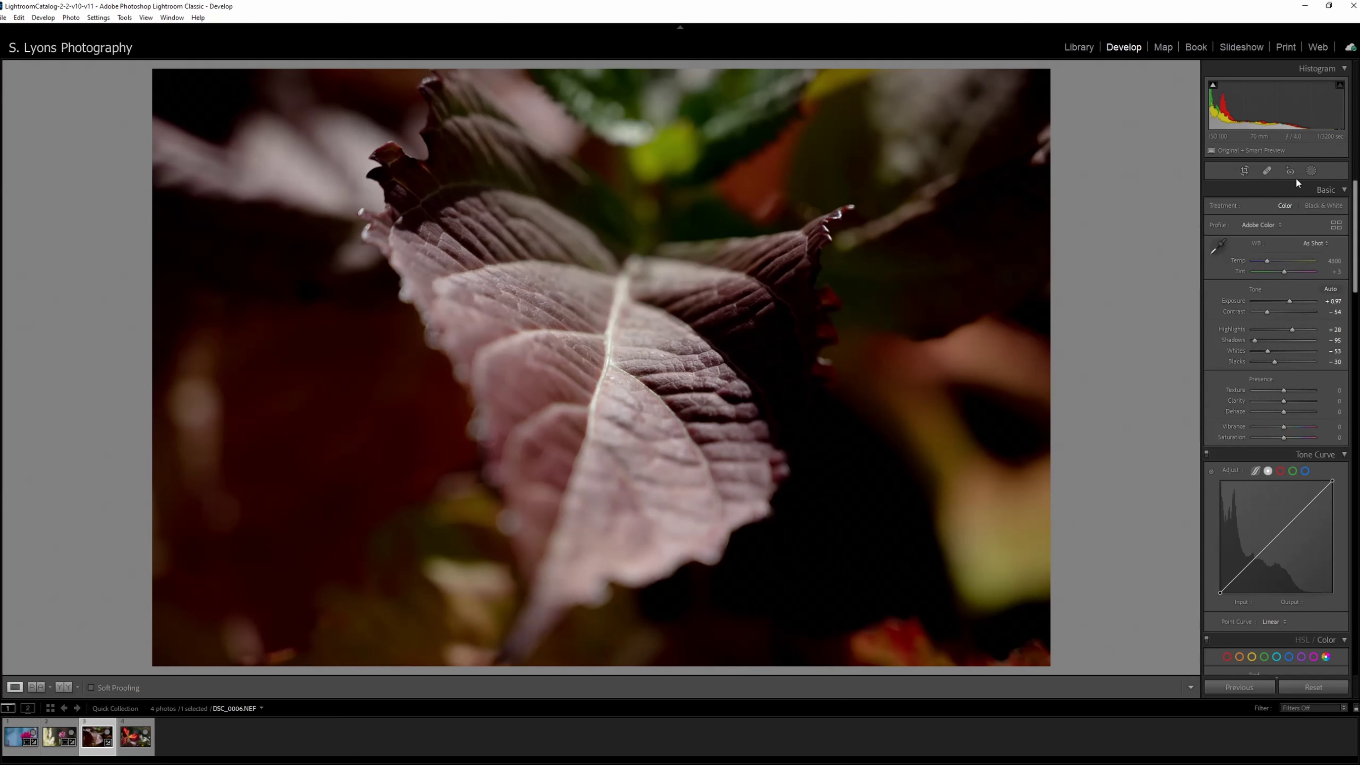
pyautogui.click(1311, 170)
# Step: Add a linear gradient over the lower-right background and lower its exposure
pyautogui.click(1243, 251)
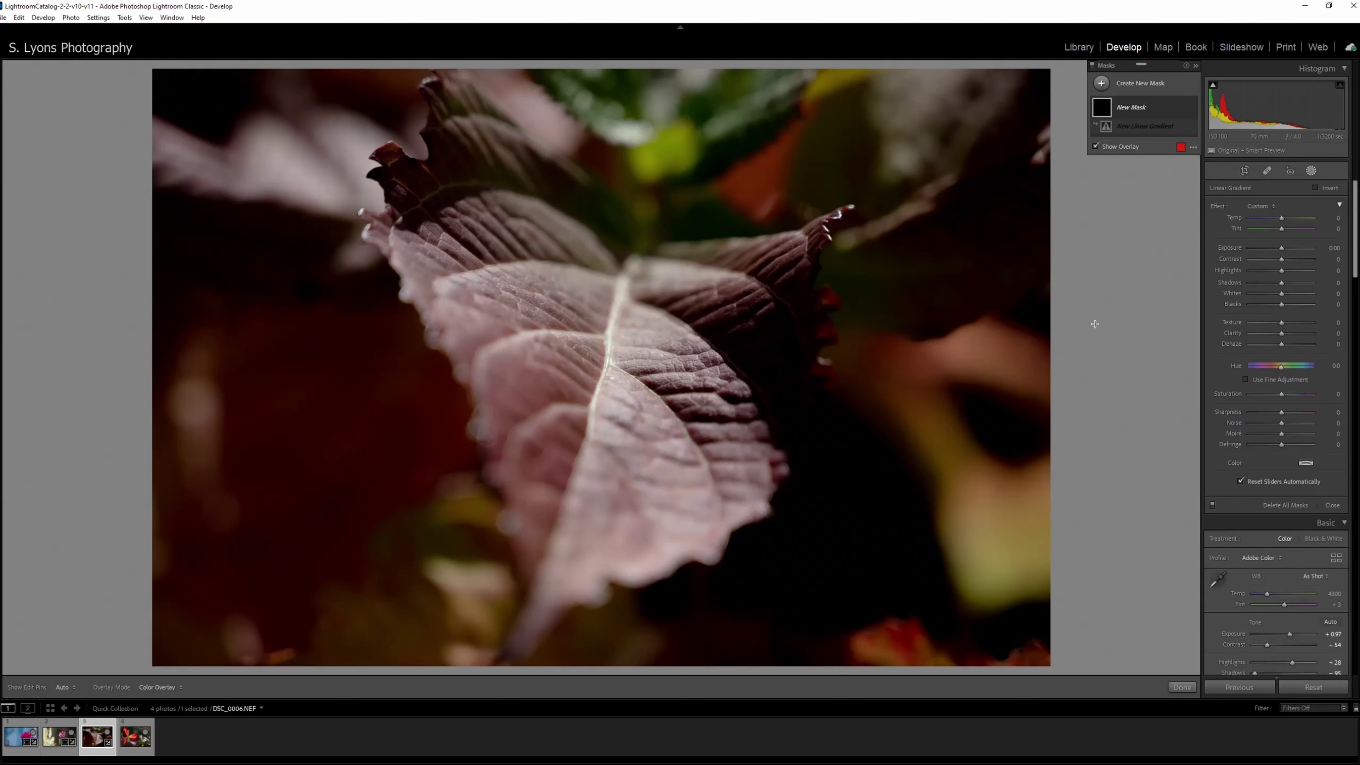
pyautogui.moveTo(963, 552); pyautogui.dragTo(767, 416)
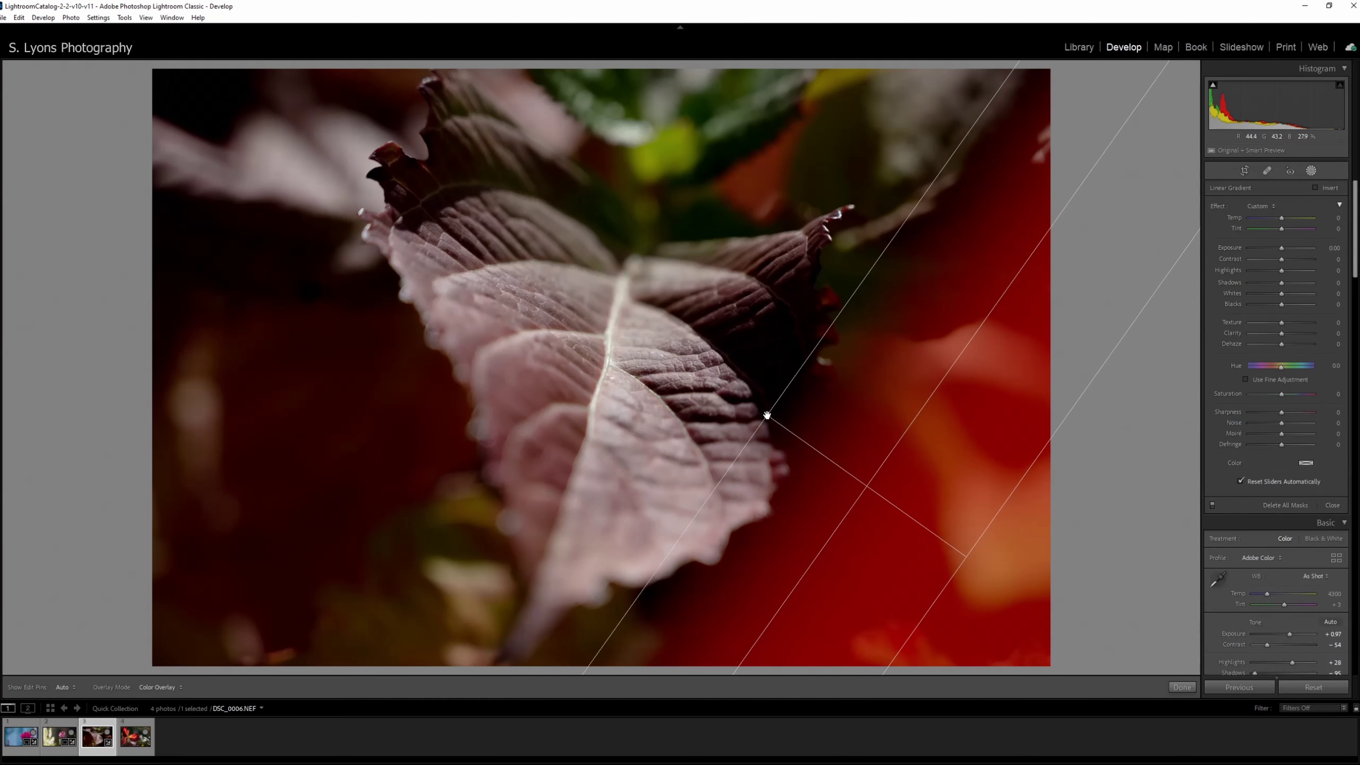
pyautogui.moveTo(1281, 247); pyautogui.dragTo(1261, 243)
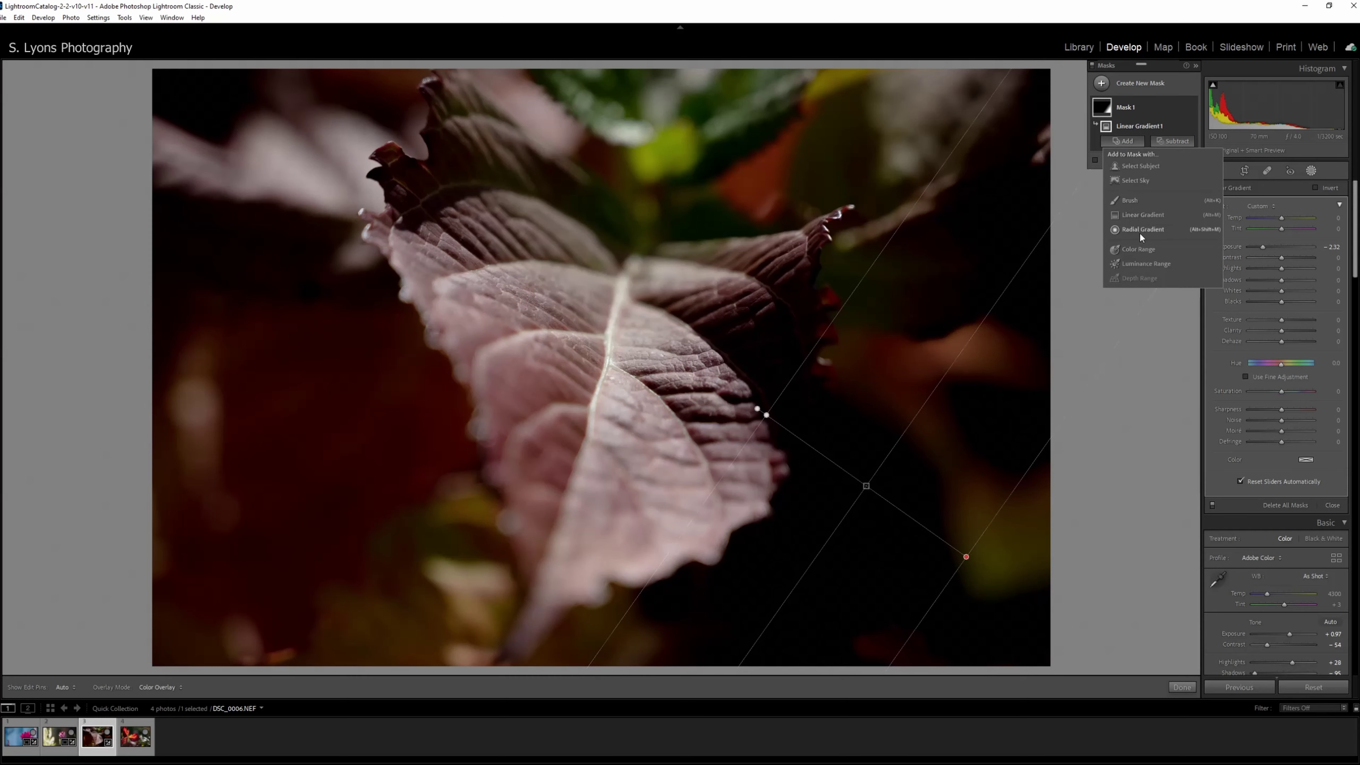
# Step: Add a second linear gradient at the lower left, adjust its contrast, and close masking
pyautogui.click(1141, 215)
pyautogui.moveTo(234, 607)
pyautogui.mouseDown()
pyautogui.moveTo(232, 575)
pyautogui.moveTo(656, 367)
pyautogui.mouseUp()
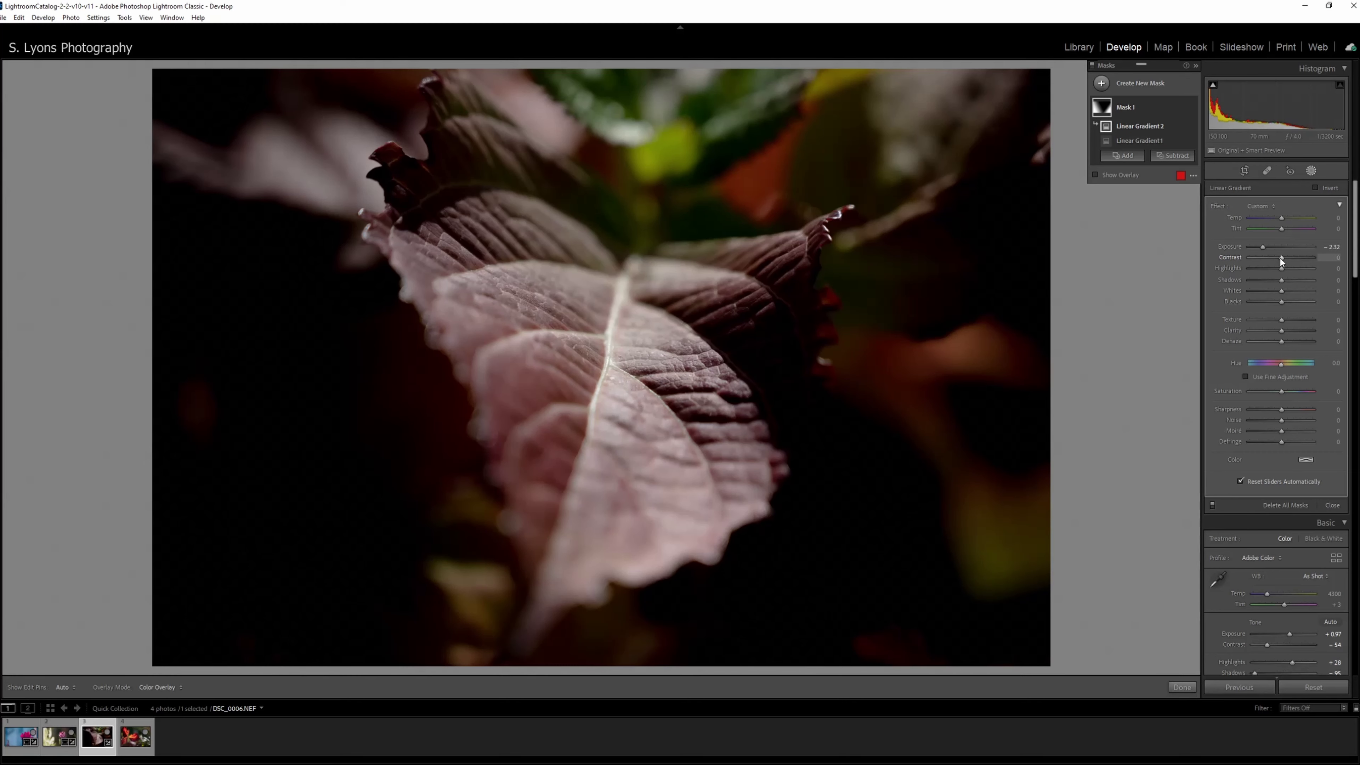
pyautogui.moveTo(1280, 258)
pyautogui.mouseDown()
pyautogui.moveTo(1302, 260)
pyautogui.moveTo(1271, 268)
pyautogui.mouseUp()
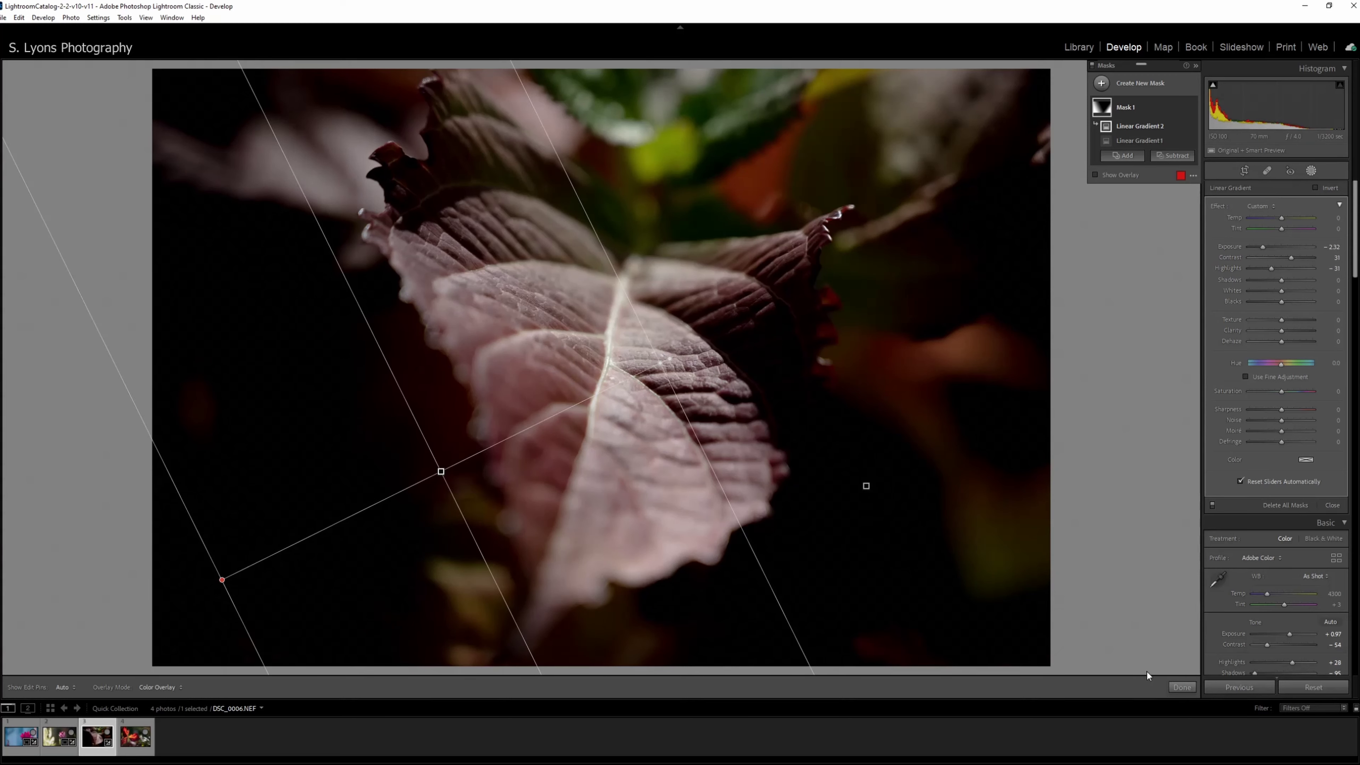
pyautogui.click(1182, 687)
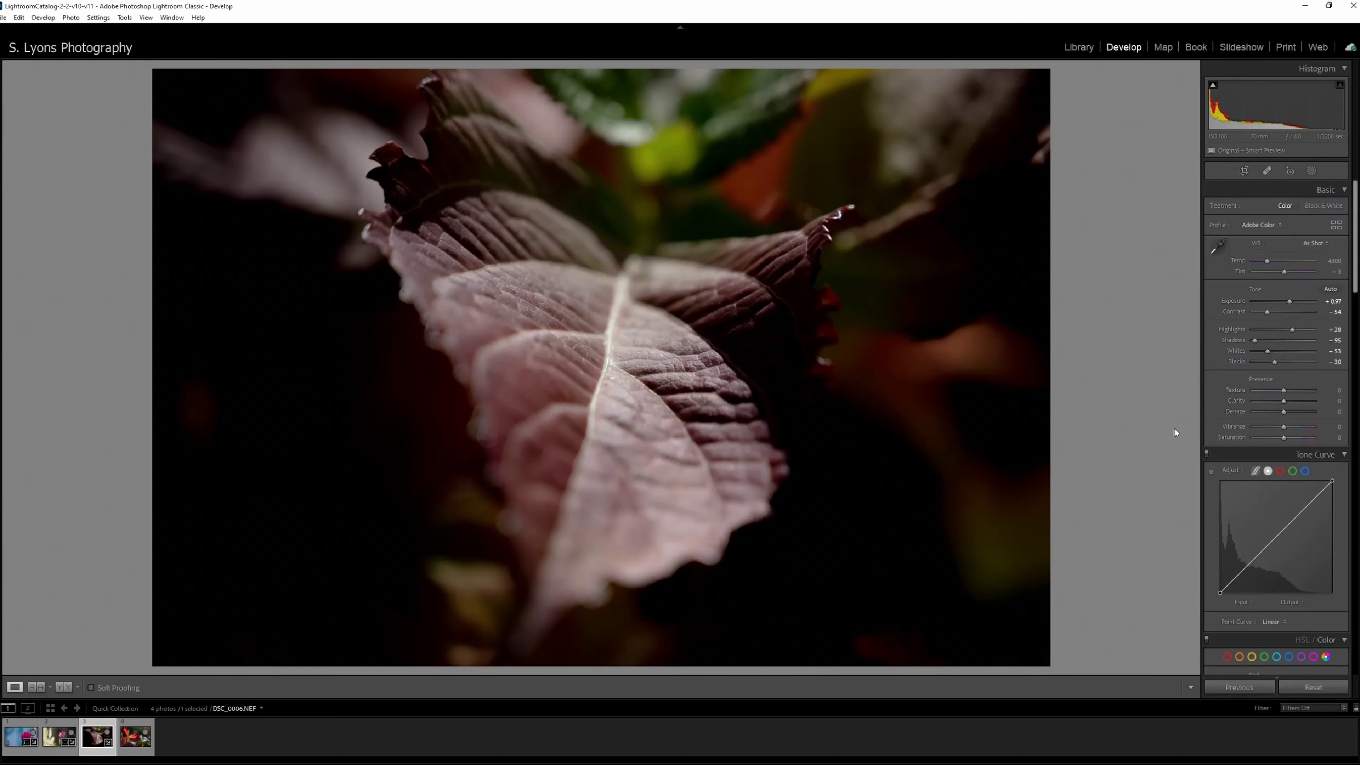
# Step: Add +19 clarity and fade the tone curve with lifted blacks, lowered whites and brighter midtones
pyautogui.scroll(-3, 1223, 340)
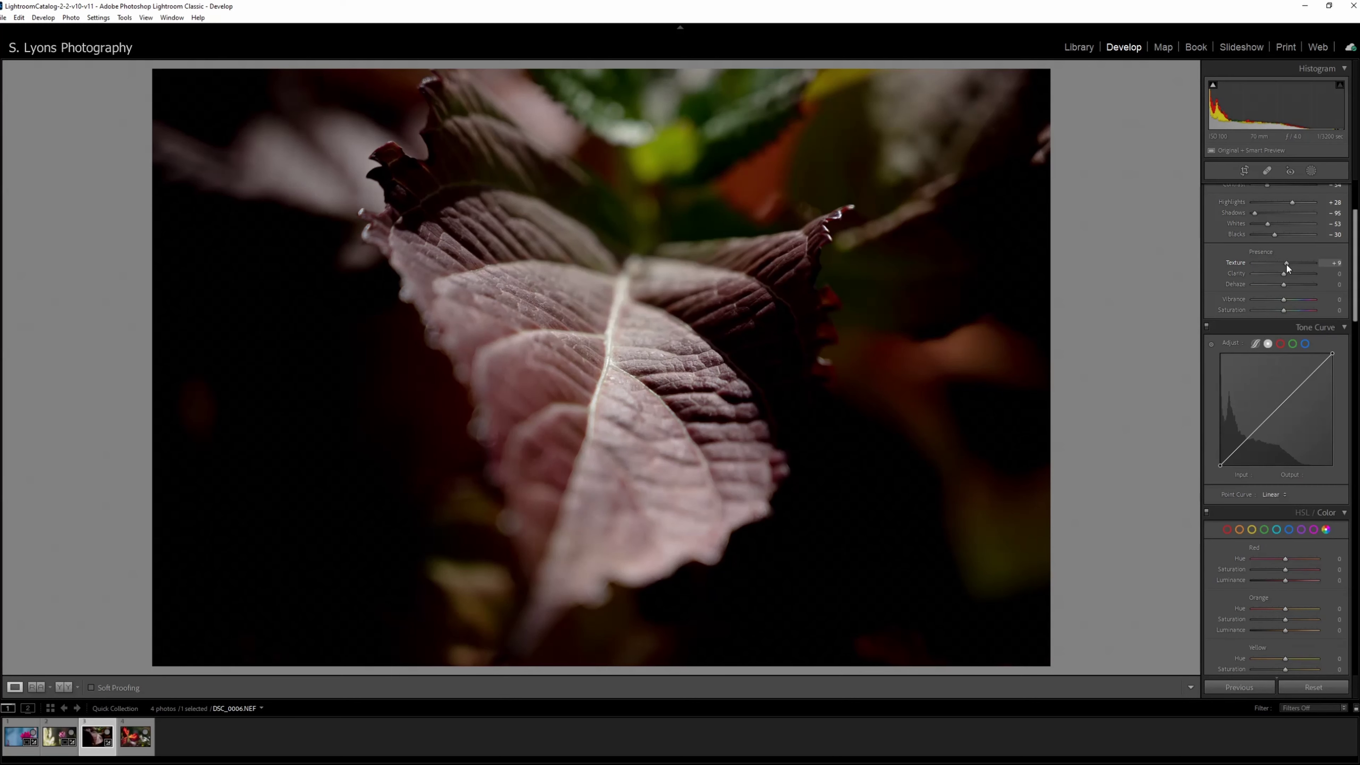
pyautogui.moveTo(1286, 275); pyautogui.dragTo(1296, 300)
pyautogui.moveTo(1219, 465); pyautogui.dragTo(1202, 441)
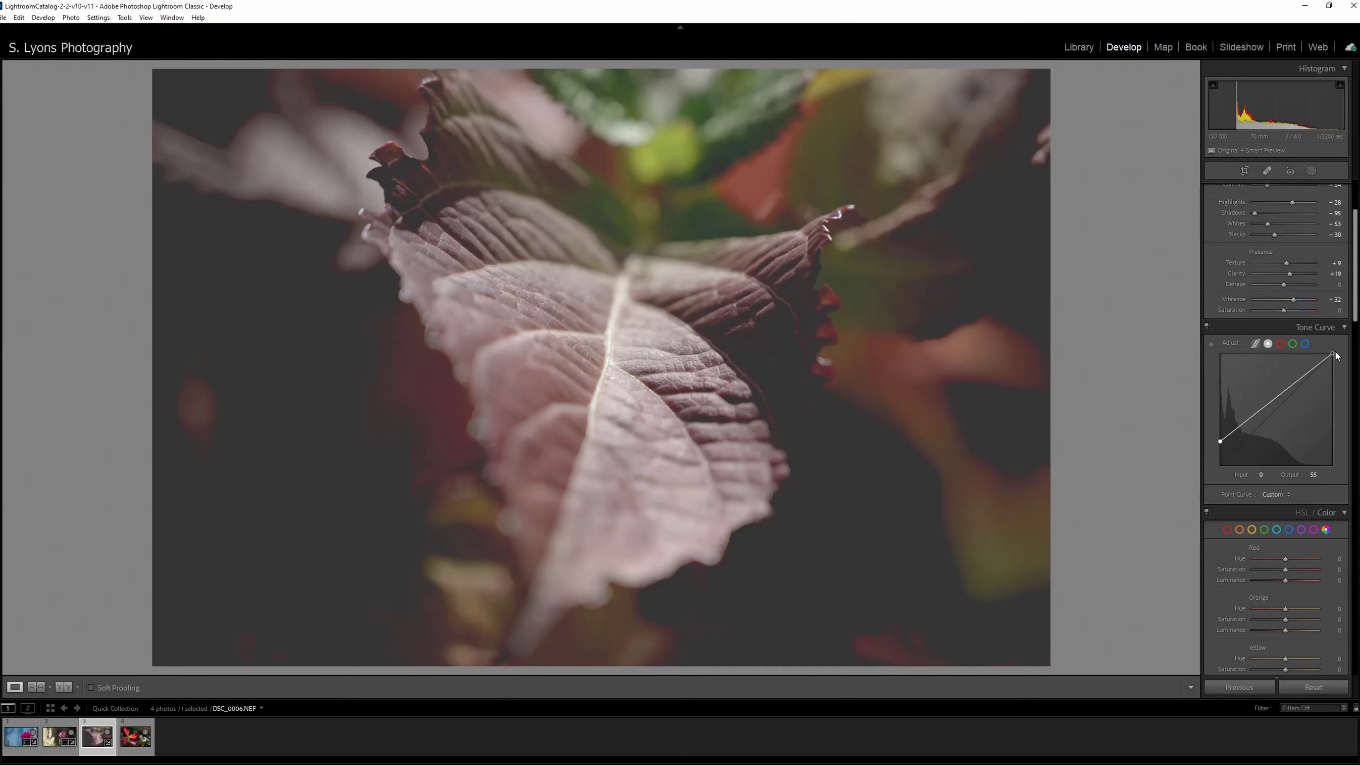
pyautogui.moveTo(1332, 355)
pyautogui.mouseDown()
pyautogui.moveTo(1332, 380)
pyautogui.moveTo(1216, 454)
pyautogui.moveTo(1247, 444)
pyautogui.mouseUp()
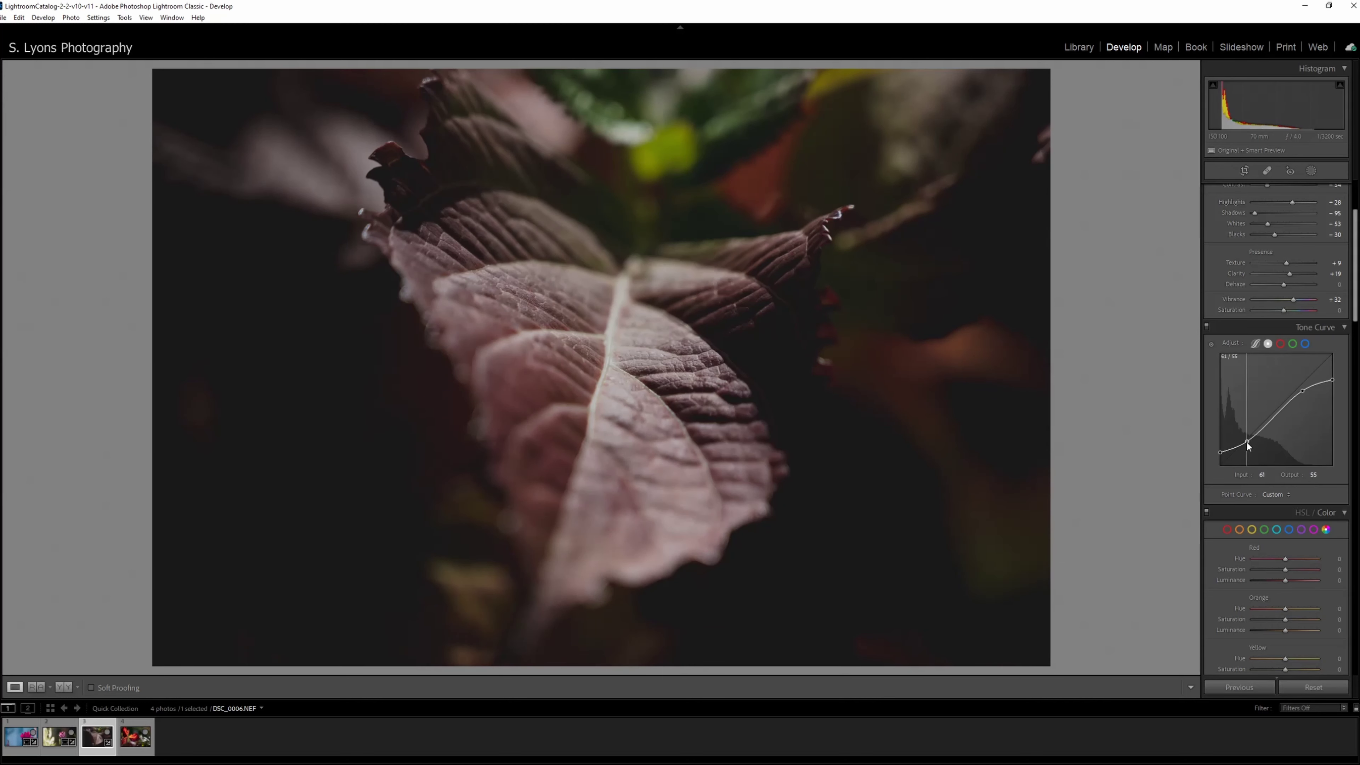
pyautogui.scroll(-3, 1226, 390)
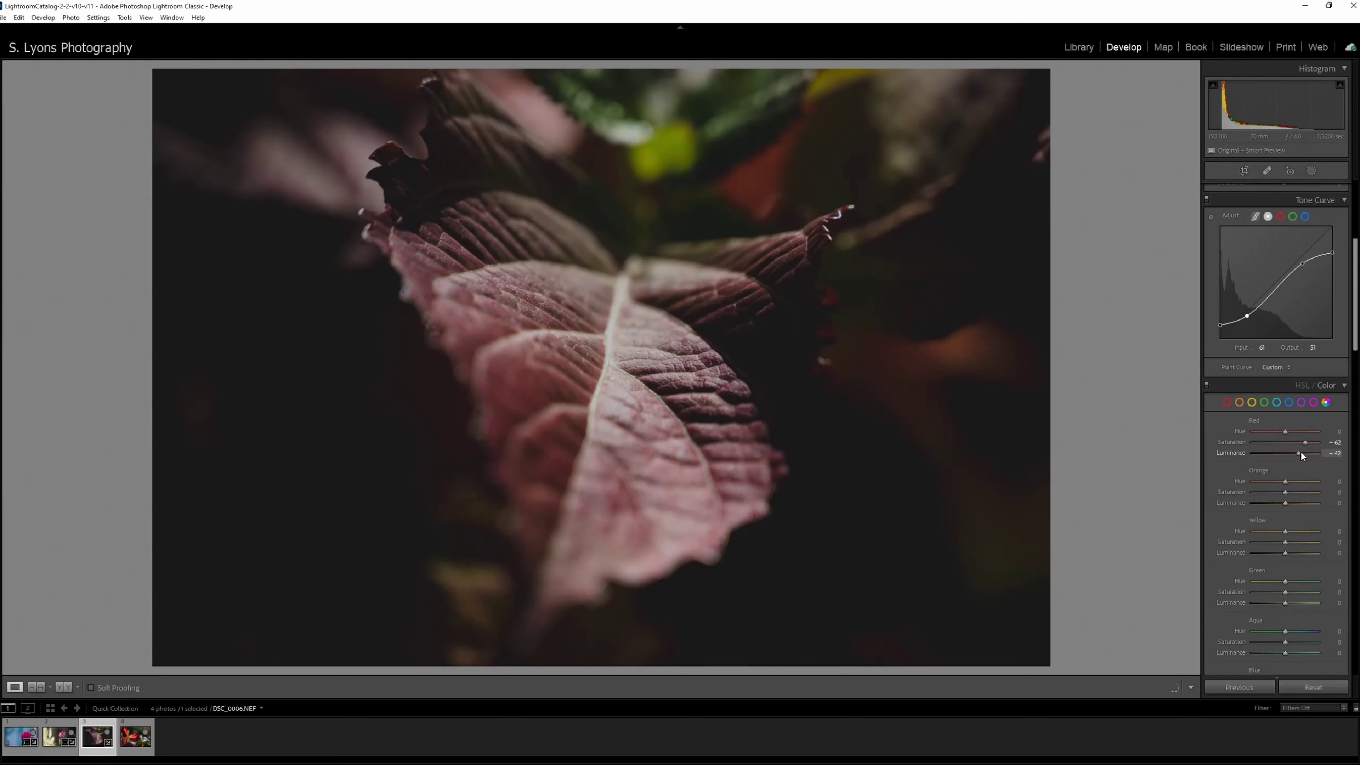
# Step: Shift the Red hue to -8 and adjust the Orange and Yellow hues
pyautogui.click(1283, 433)
pyautogui.scroll(-3, 1248, 428)
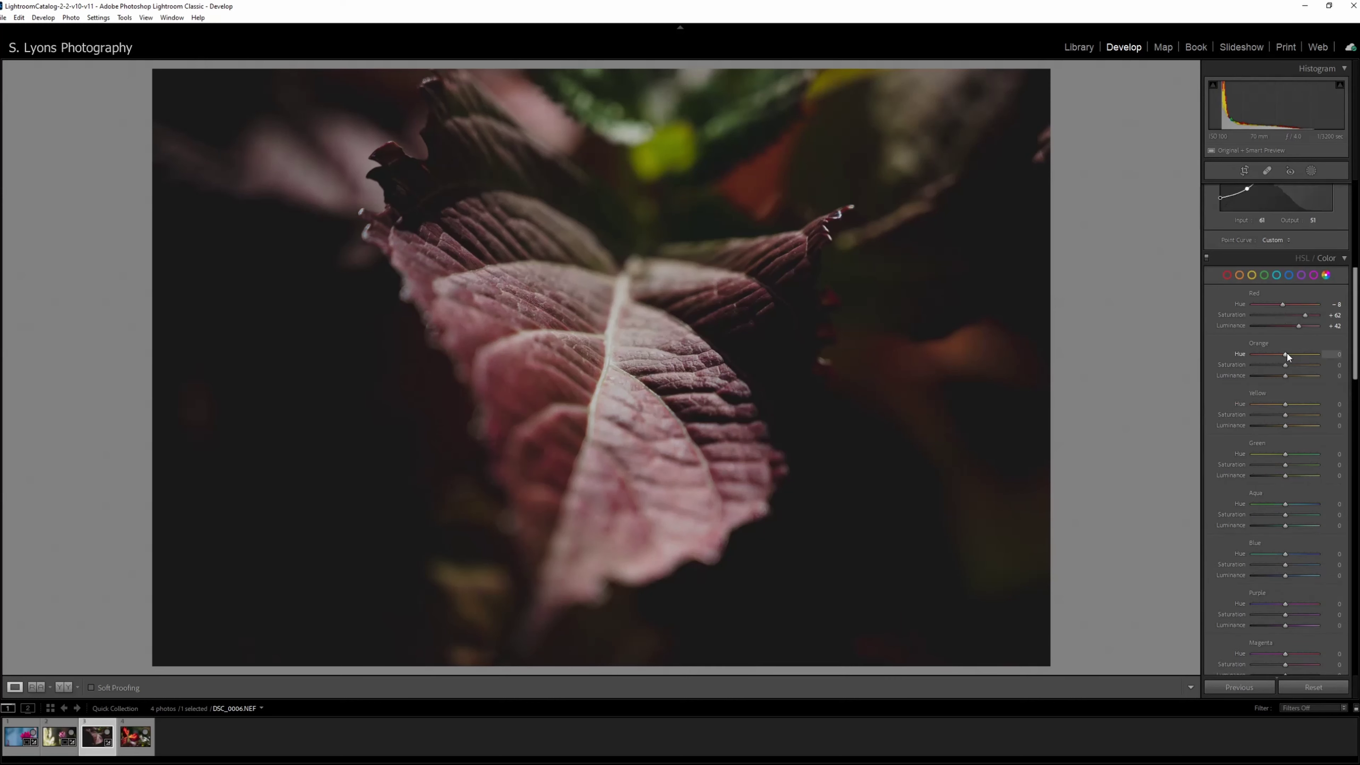
pyautogui.moveTo(1285, 354)
pyautogui.mouseDown()
pyautogui.moveTo(1258, 354)
pyautogui.moveTo(1301, 376)
pyautogui.moveTo(1271, 376)
pyautogui.mouseUp()
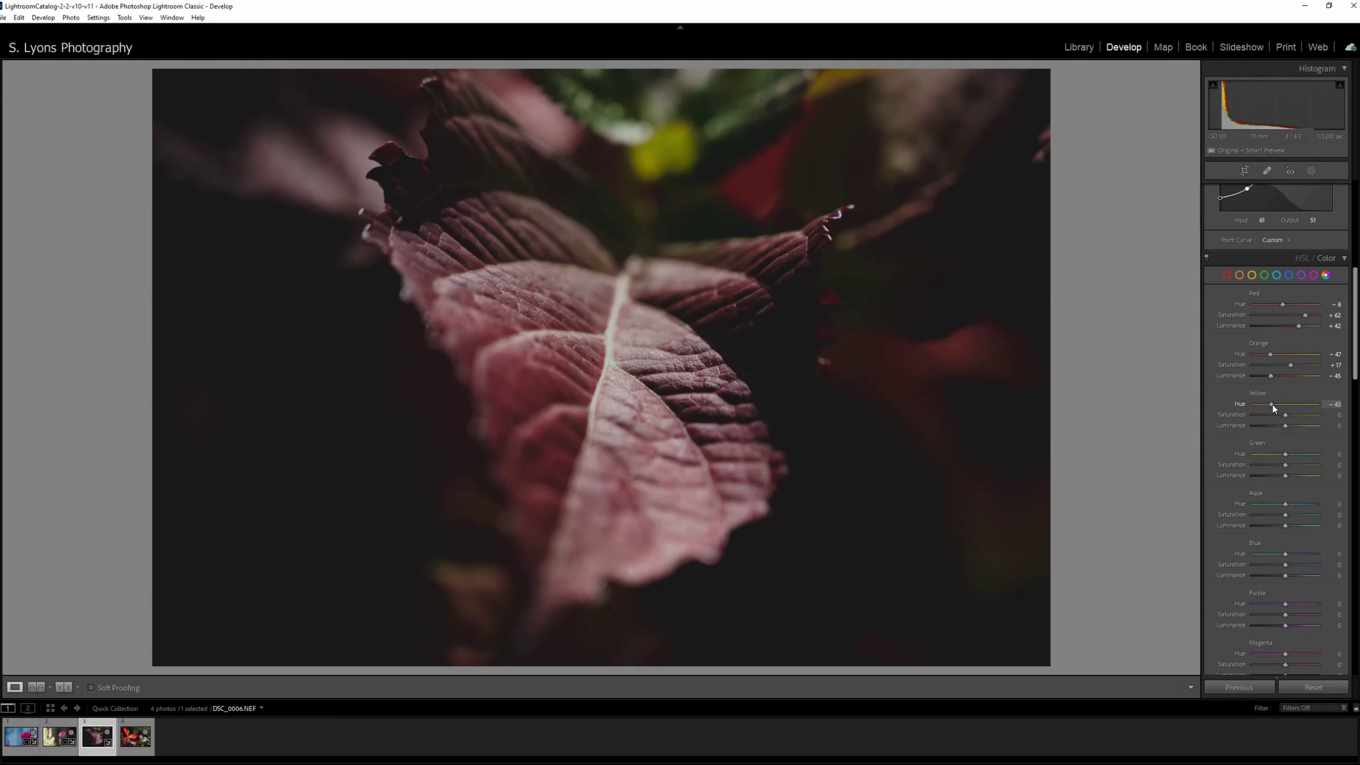
pyautogui.moveTo(1273, 405); pyautogui.dragTo(1276, 405)
# Step: Desaturate Green to -100 and Aqua to -95, trim Yellow saturation, and warm the shadows
pyautogui.moveTo(1284, 464); pyautogui.dragTo(1251, 465)
pyautogui.moveTo(1267, 514); pyautogui.dragTo(1255, 515)
pyautogui.scroll(-3, 1247, 474)
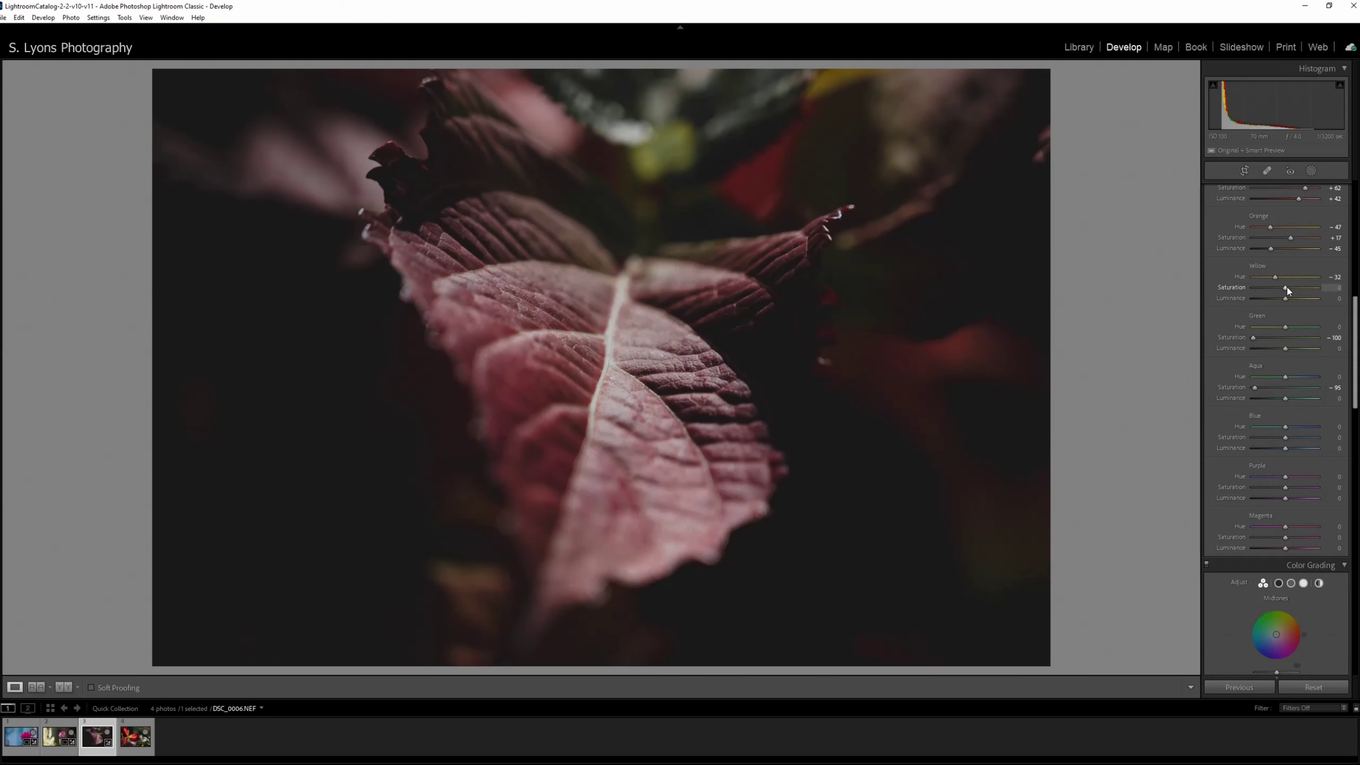
pyautogui.moveTo(1285, 287); pyautogui.dragTo(1283, 288)
pyautogui.scroll(-3, 1242, 429)
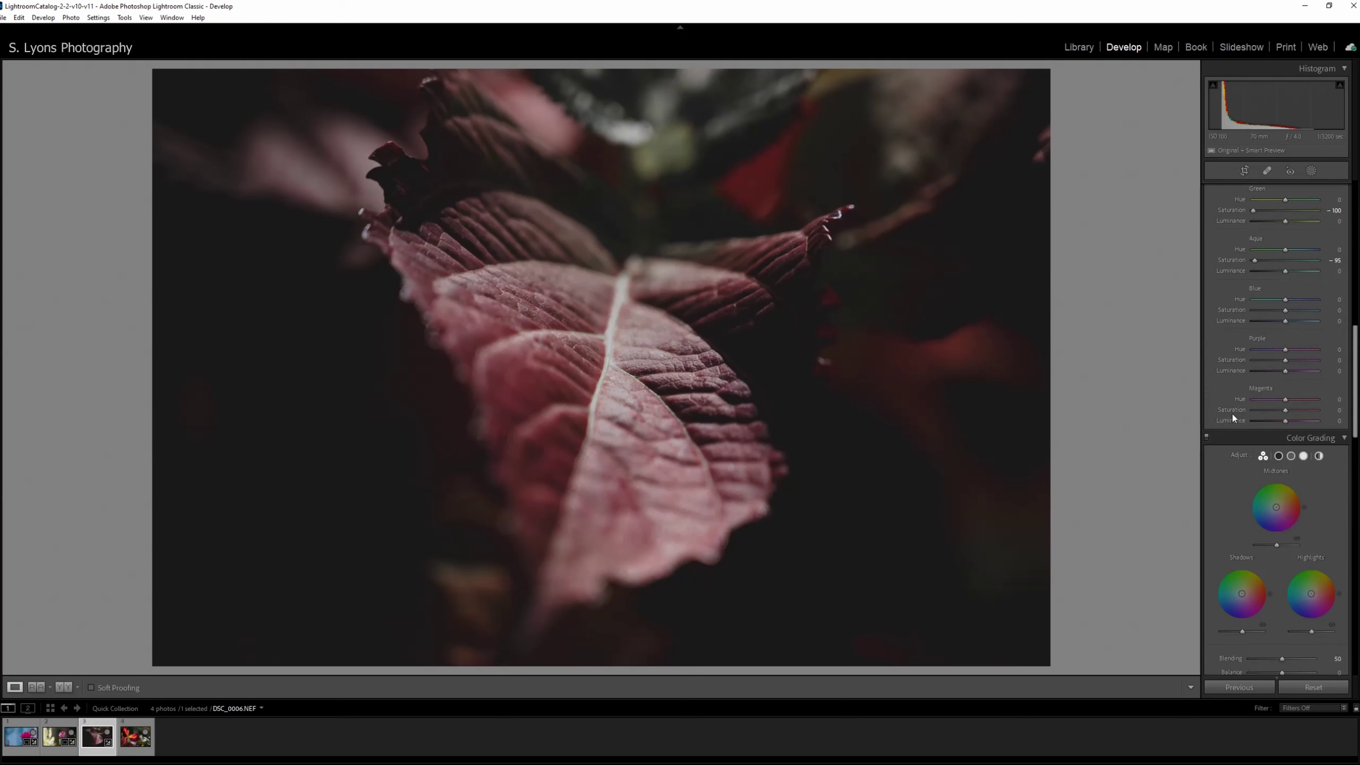
pyautogui.moveTo(1234, 586); pyautogui.dragTo(1245, 593)
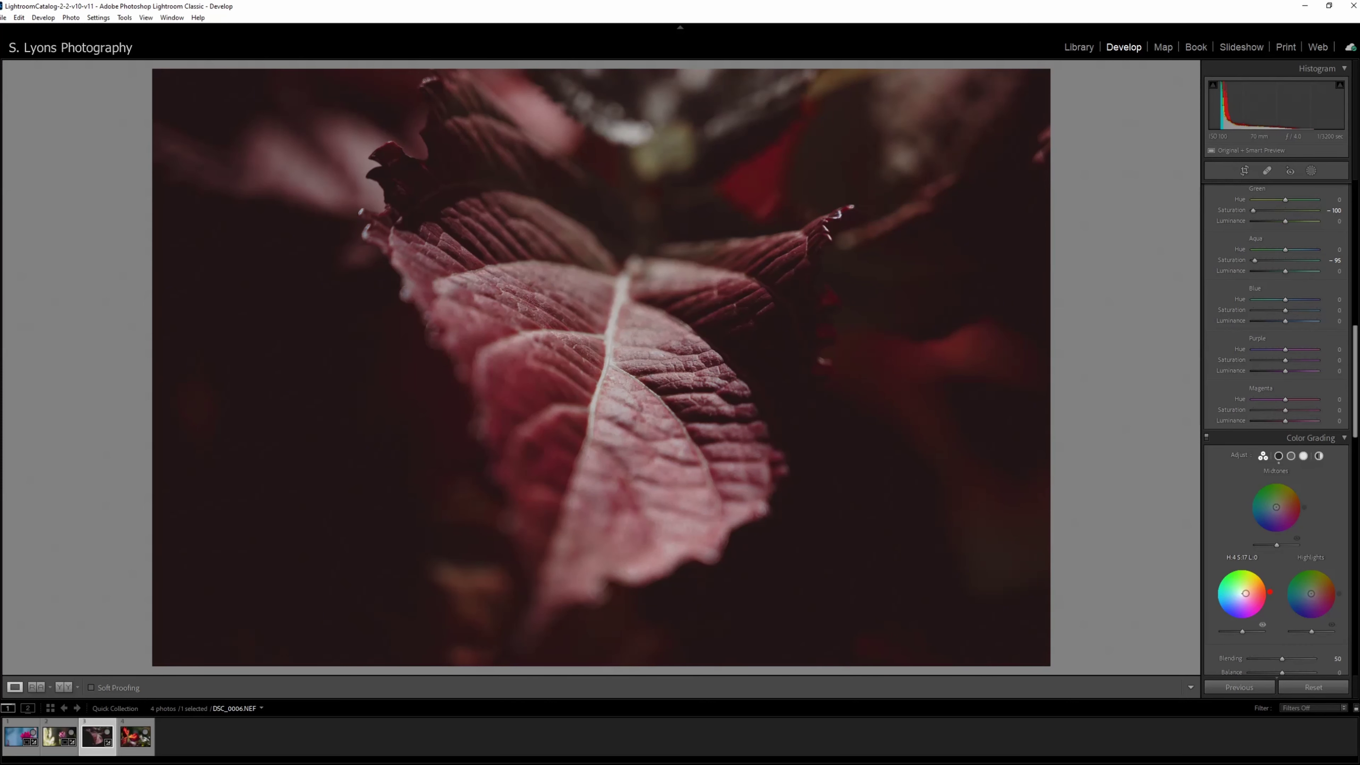
# Step: Tint the highlights green at about H:145 S:18, then toggle colour grading to compare
pyautogui.click(1312, 594)
pyautogui.moveTo(1311, 594); pyautogui.dragTo(1307, 588)
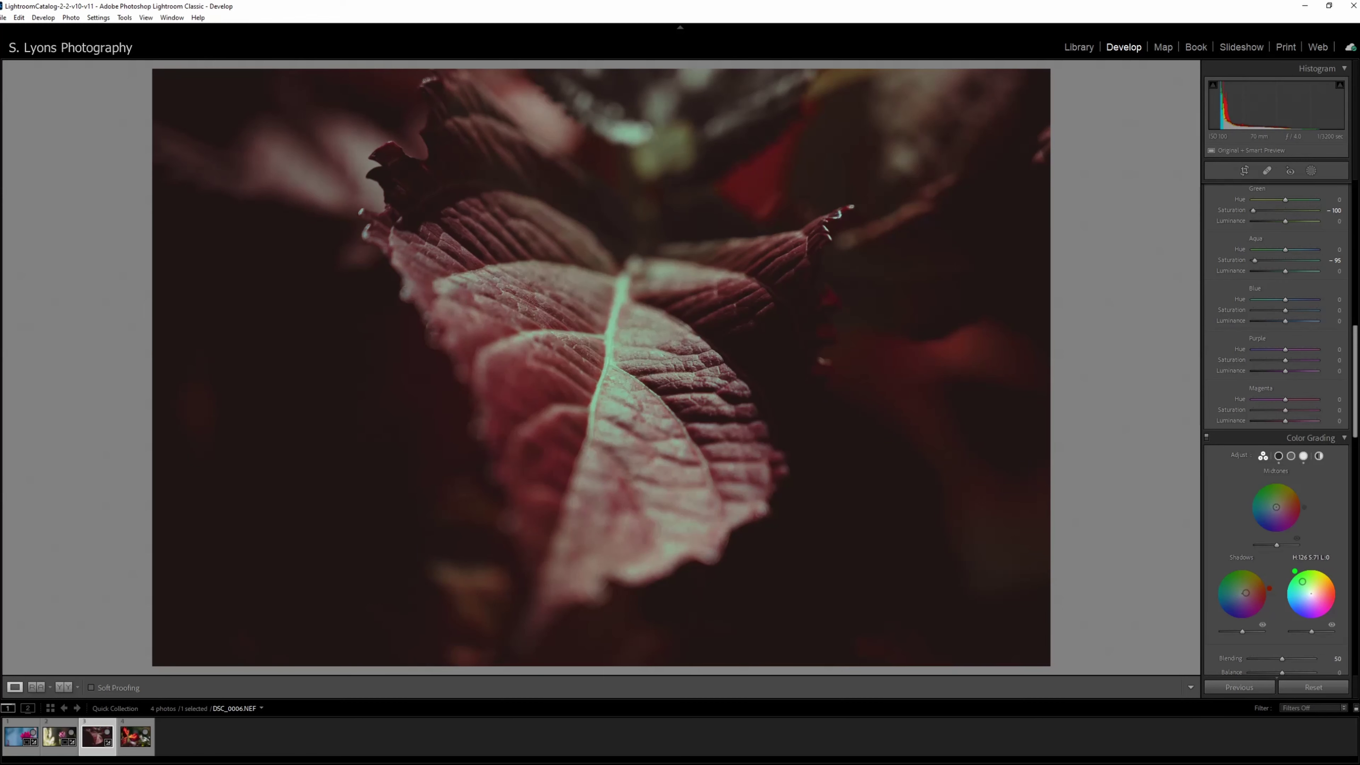
pyautogui.moveTo(1307, 588); pyautogui.dragTo(1308, 592)
pyautogui.click(1206, 438)
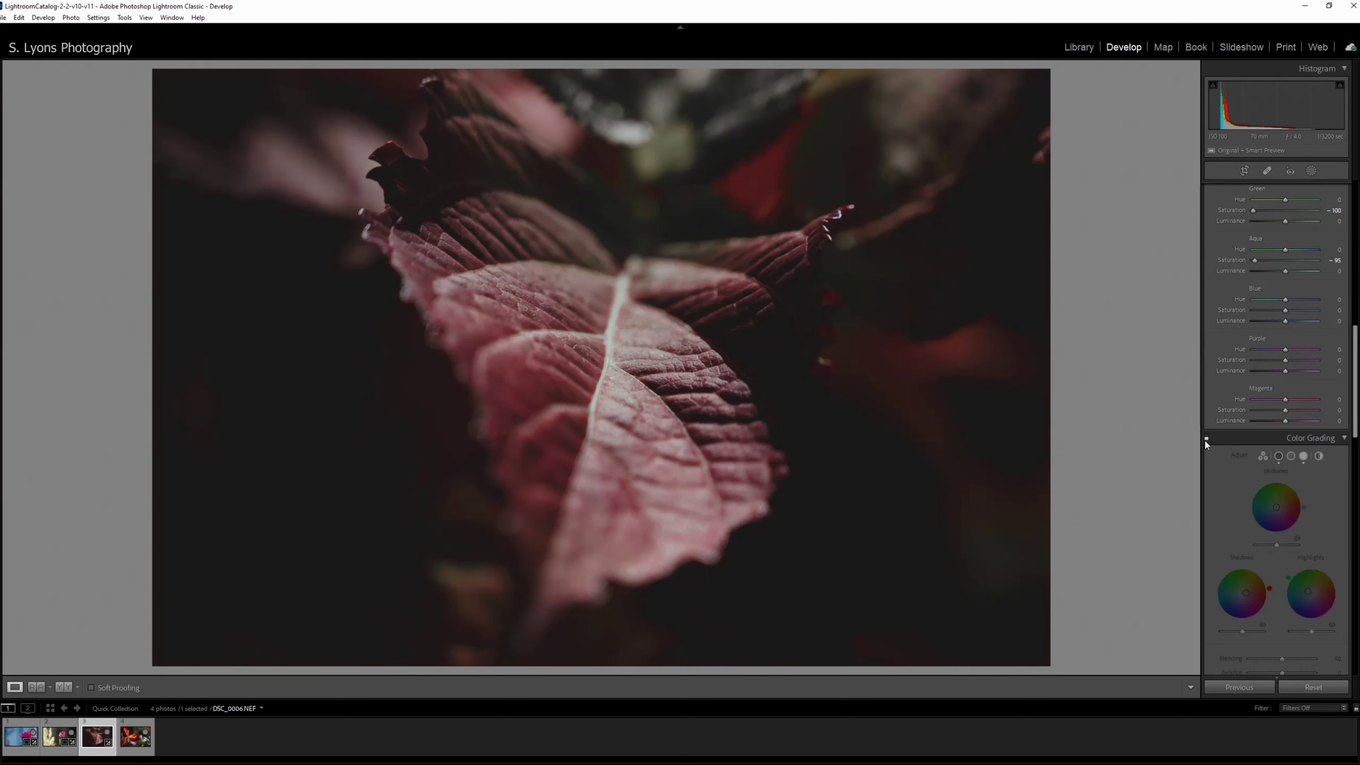
pyautogui.click(1206, 438)
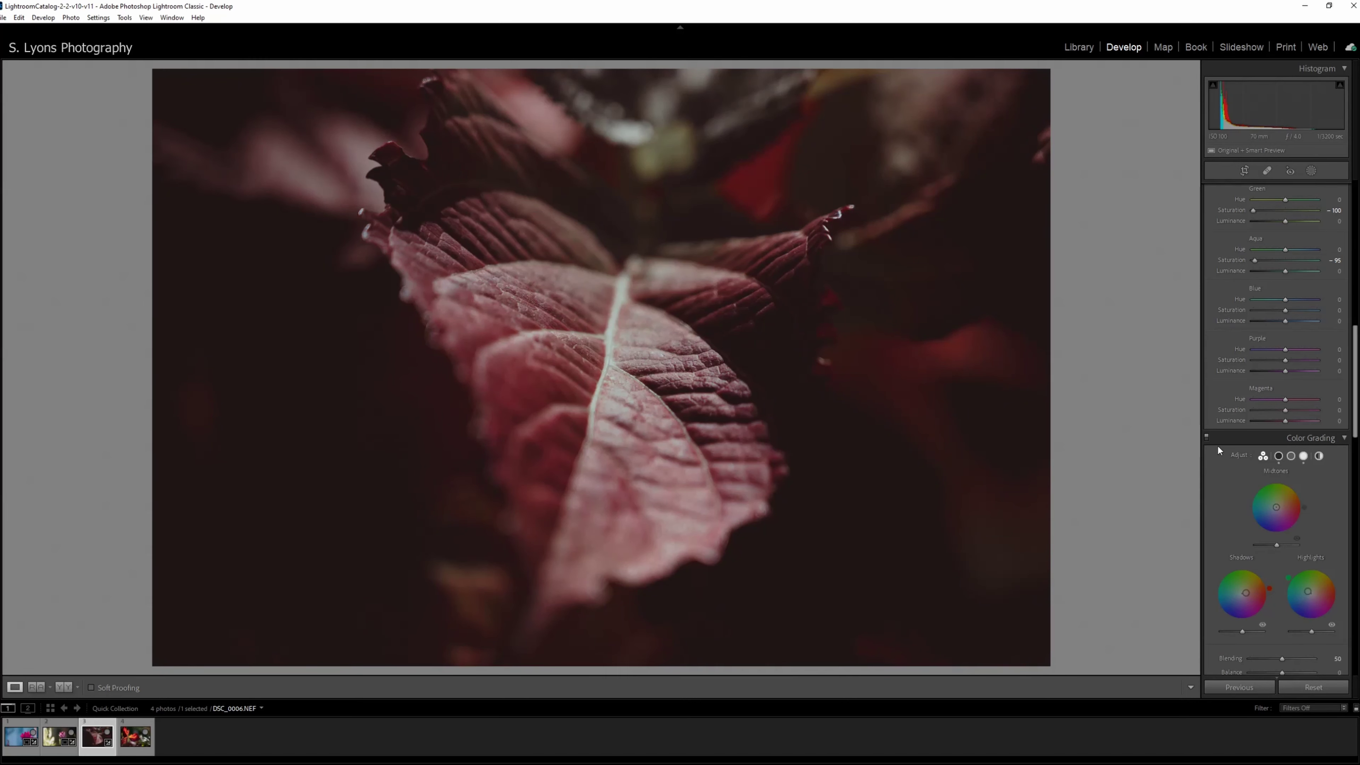
pyautogui.scroll(-3, 1221, 442)
# Step: At 1:1 zoom on the leaf veins, set sharpening amount 71 and radius 1.3
pyautogui.scroll(-3, 1221, 438)
pyautogui.click(723, 400)
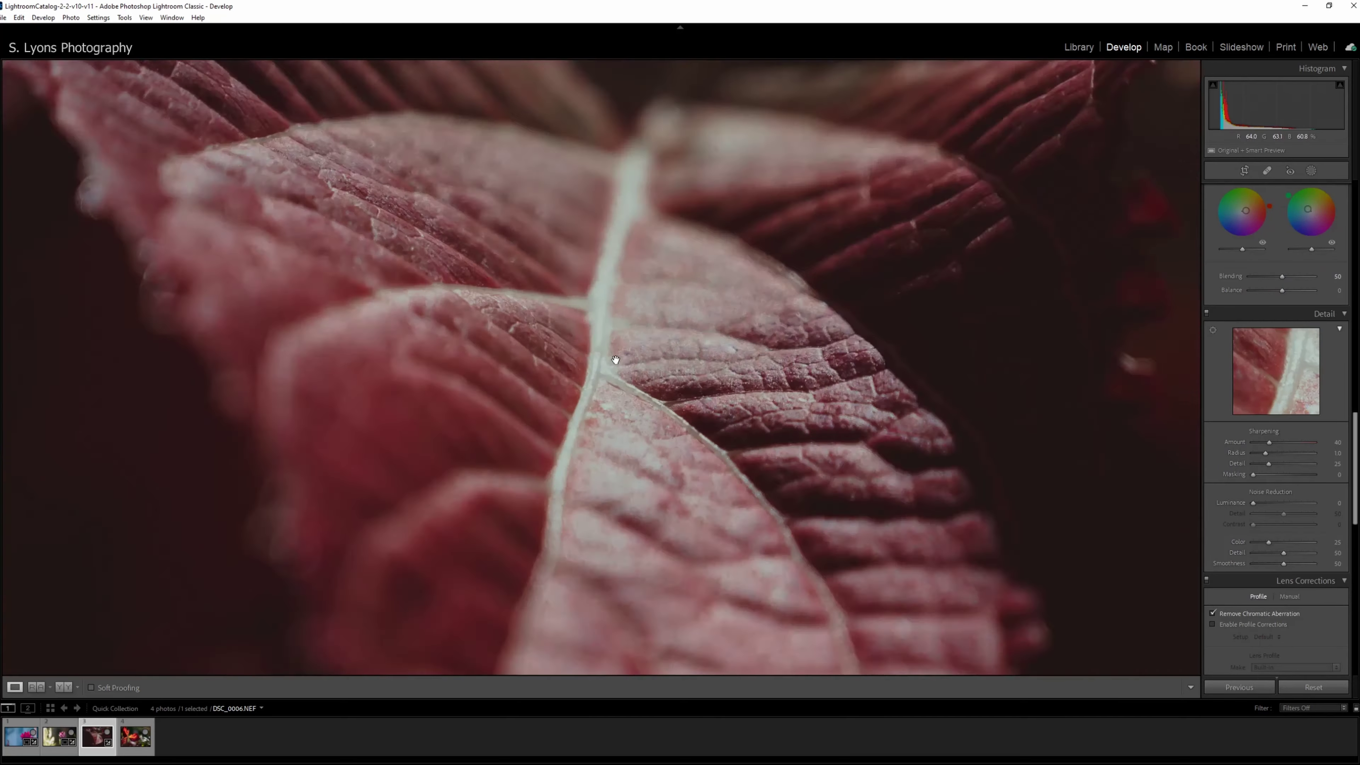
pyautogui.moveTo(1270, 443); pyautogui.dragTo(1268, 443)
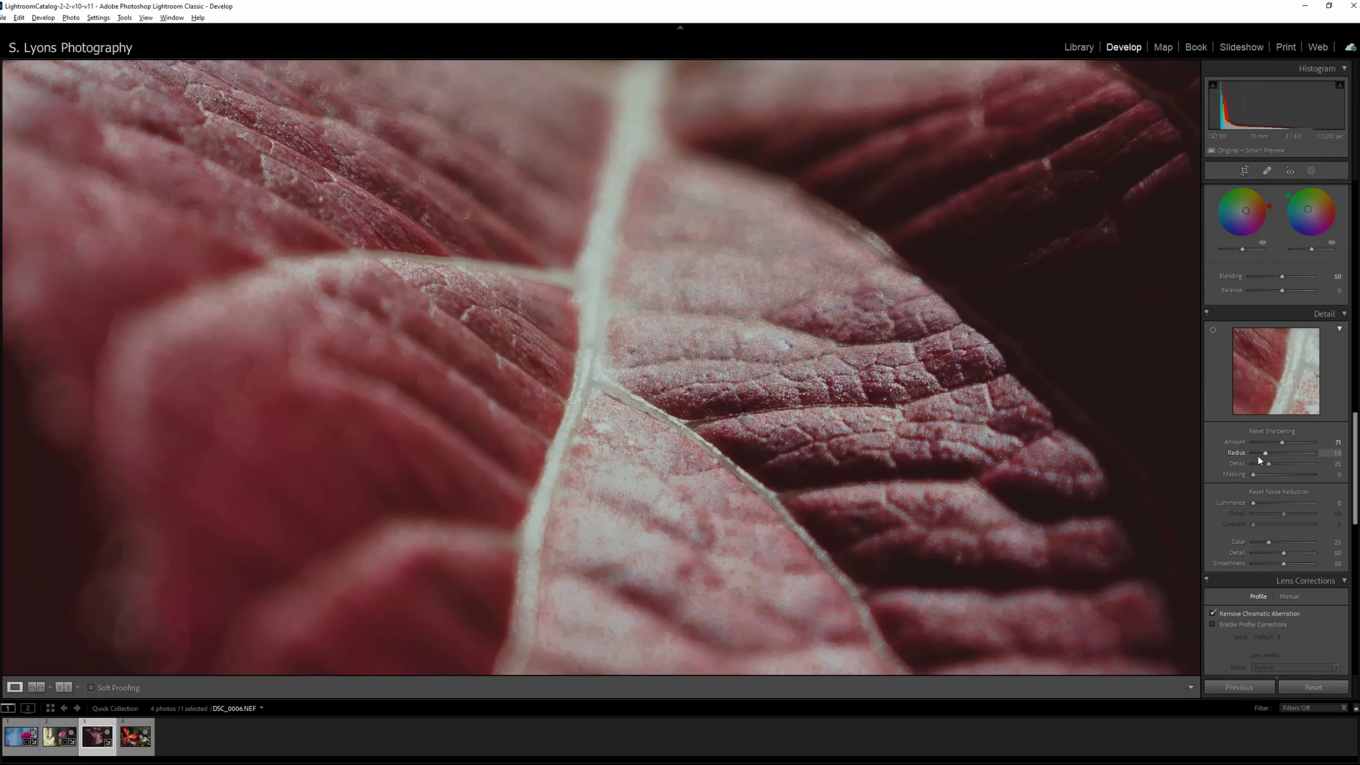
pyautogui.moveTo(1266, 454)
pyautogui.mouseDown()
pyautogui.moveTo(1289, 475)
pyautogui.moveTo(1259, 504)
pyautogui.mouseUp()
# Step: Compare sharpening on and off, then enable lens profile corrections on the dark leaf photo
pyautogui.press('z')
pyautogui.click(1205, 314)
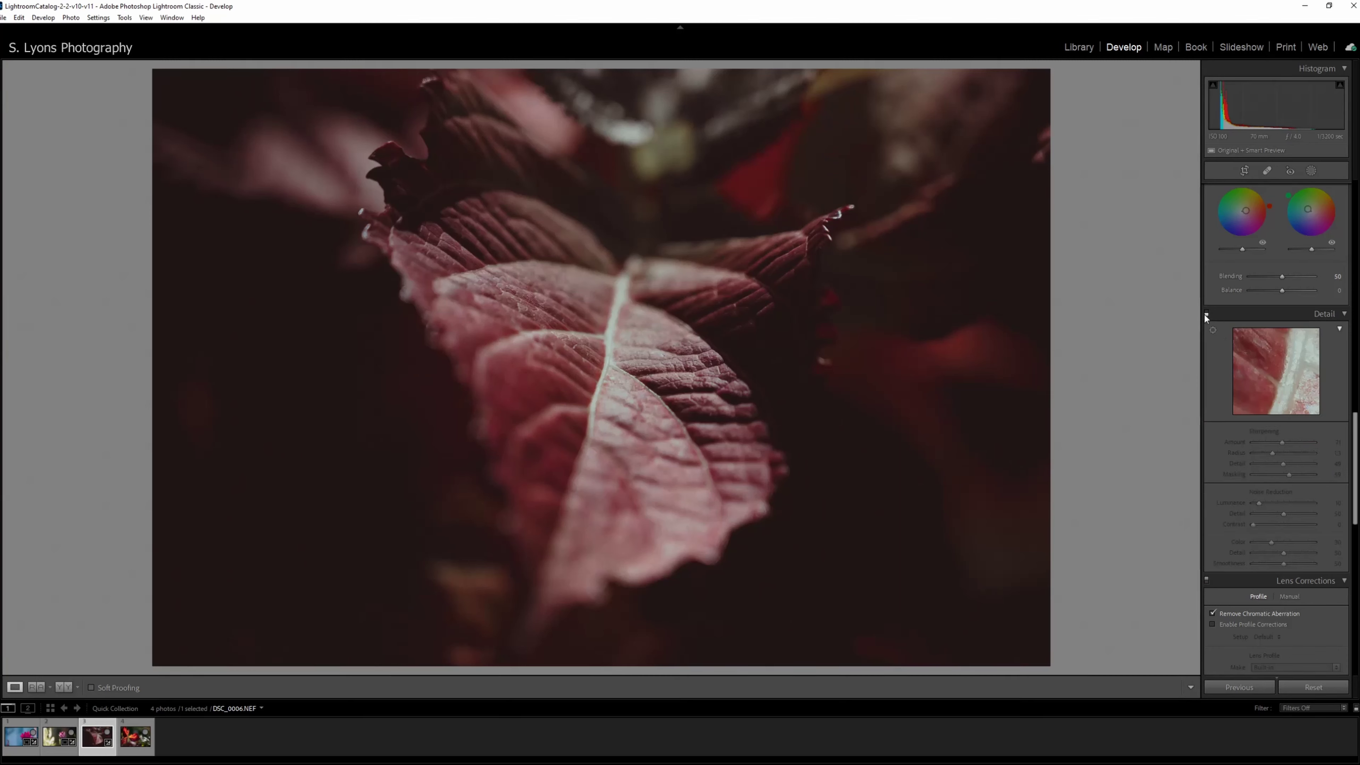
pyautogui.click(1206, 314)
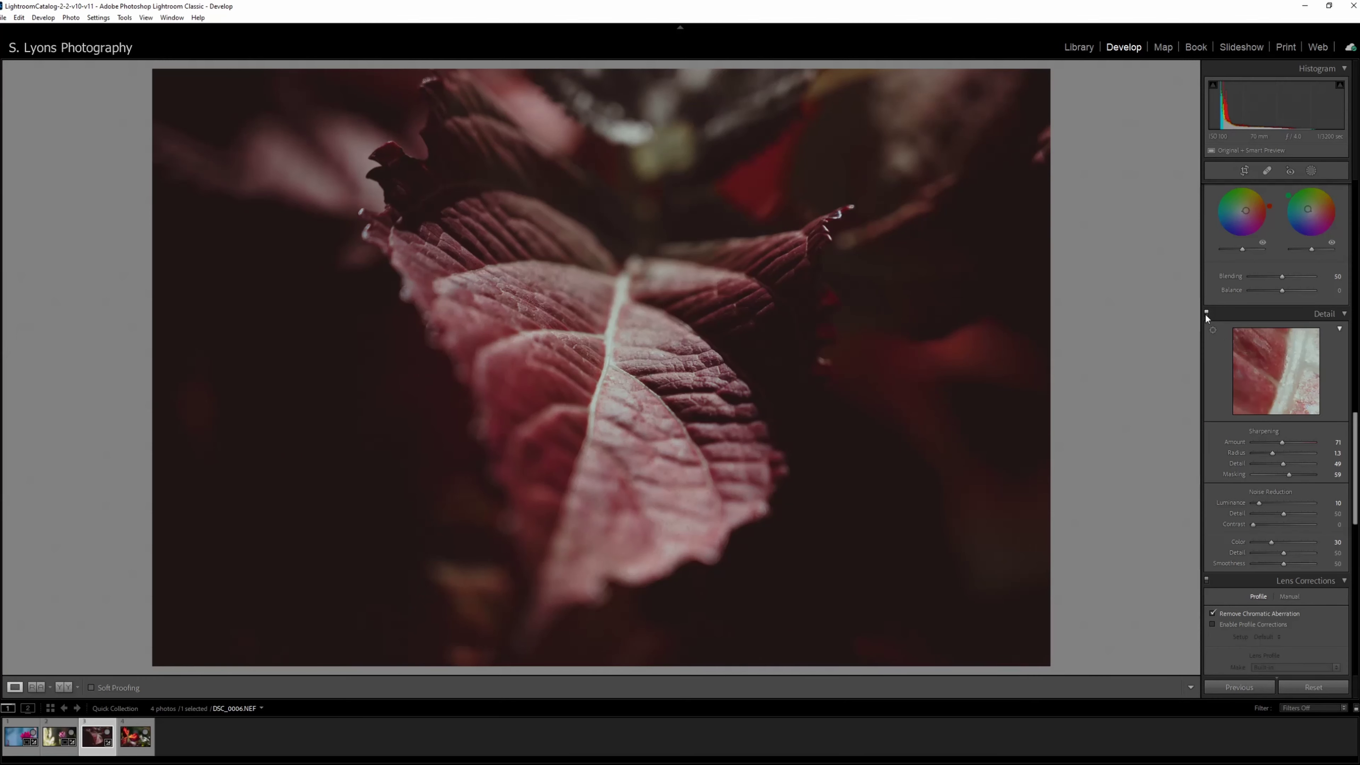
pyautogui.click(1212, 624)
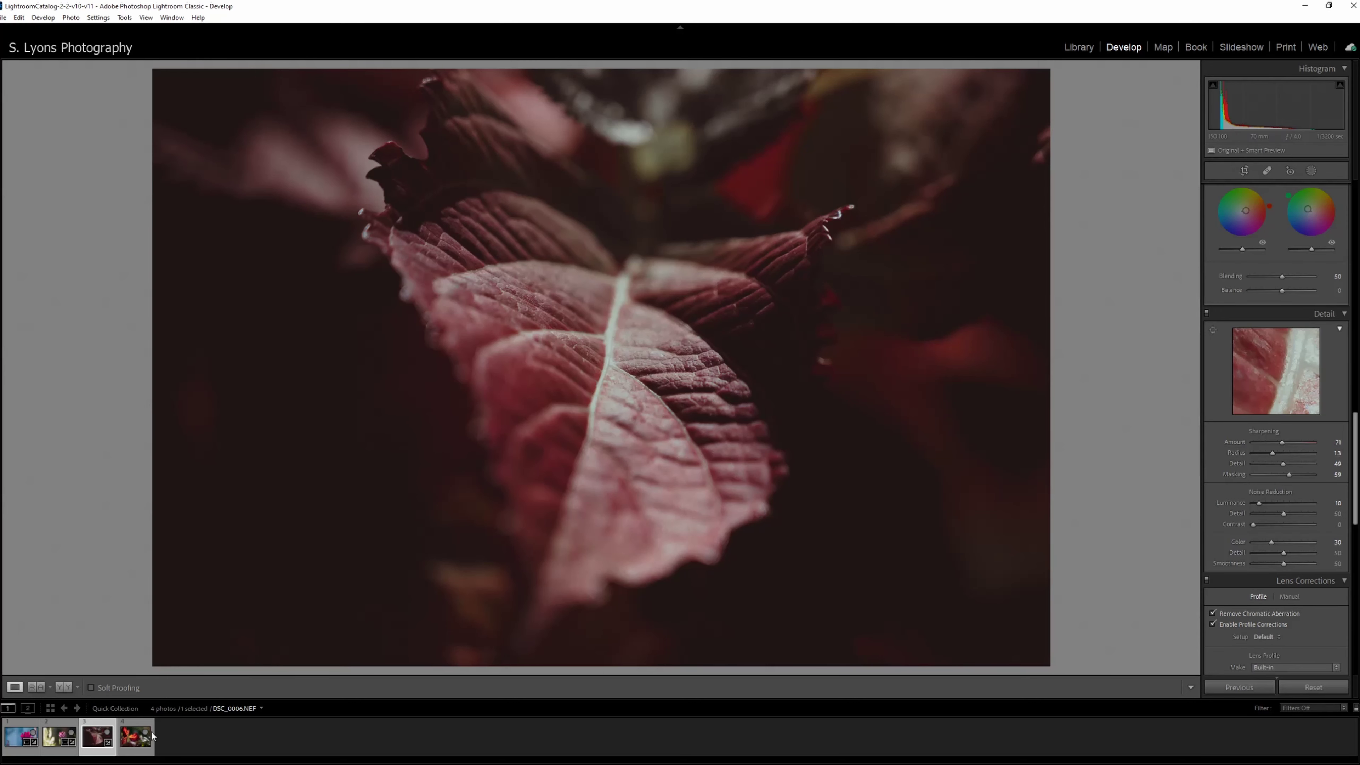
# Step: Move on to the red autumn leaf photo DSC_0007 for editing
pyautogui.press('Right')
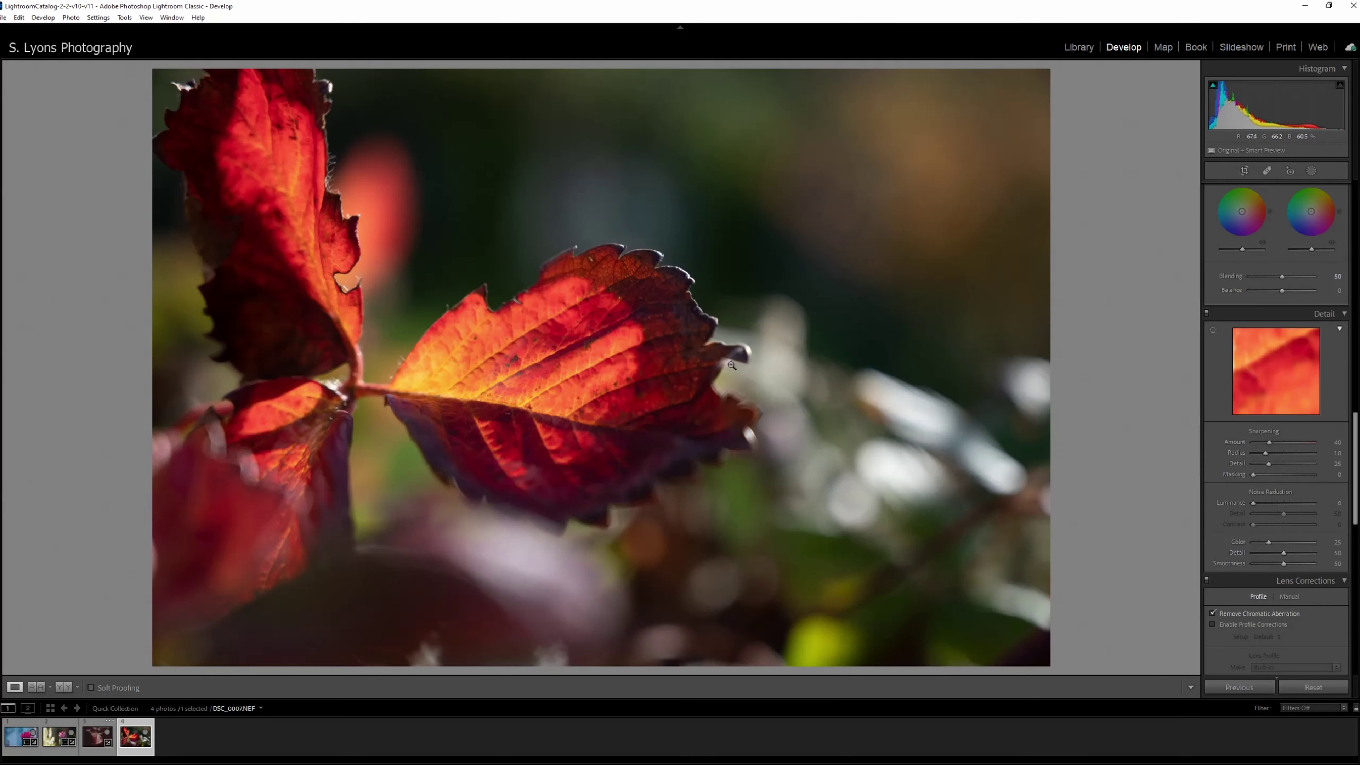
pyautogui.click(111, 720)
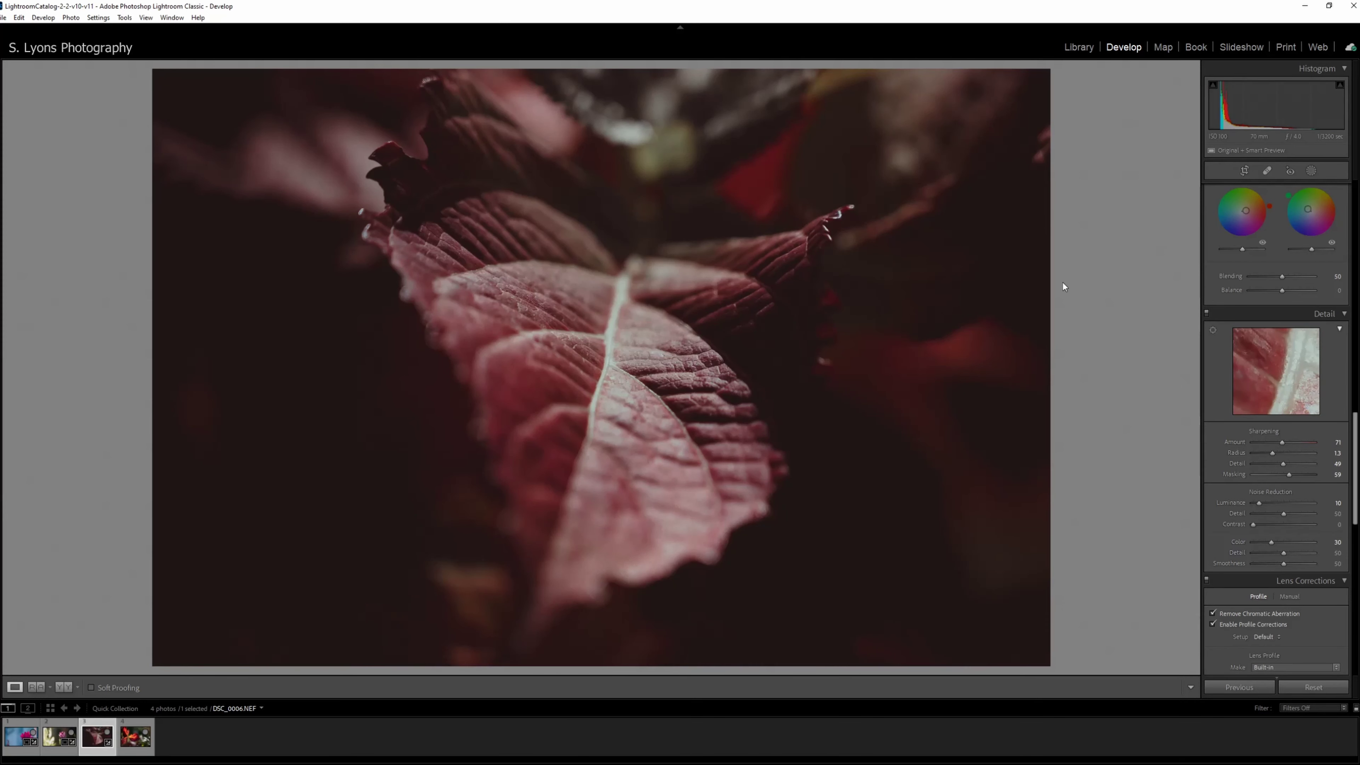
pyautogui.press('Right')
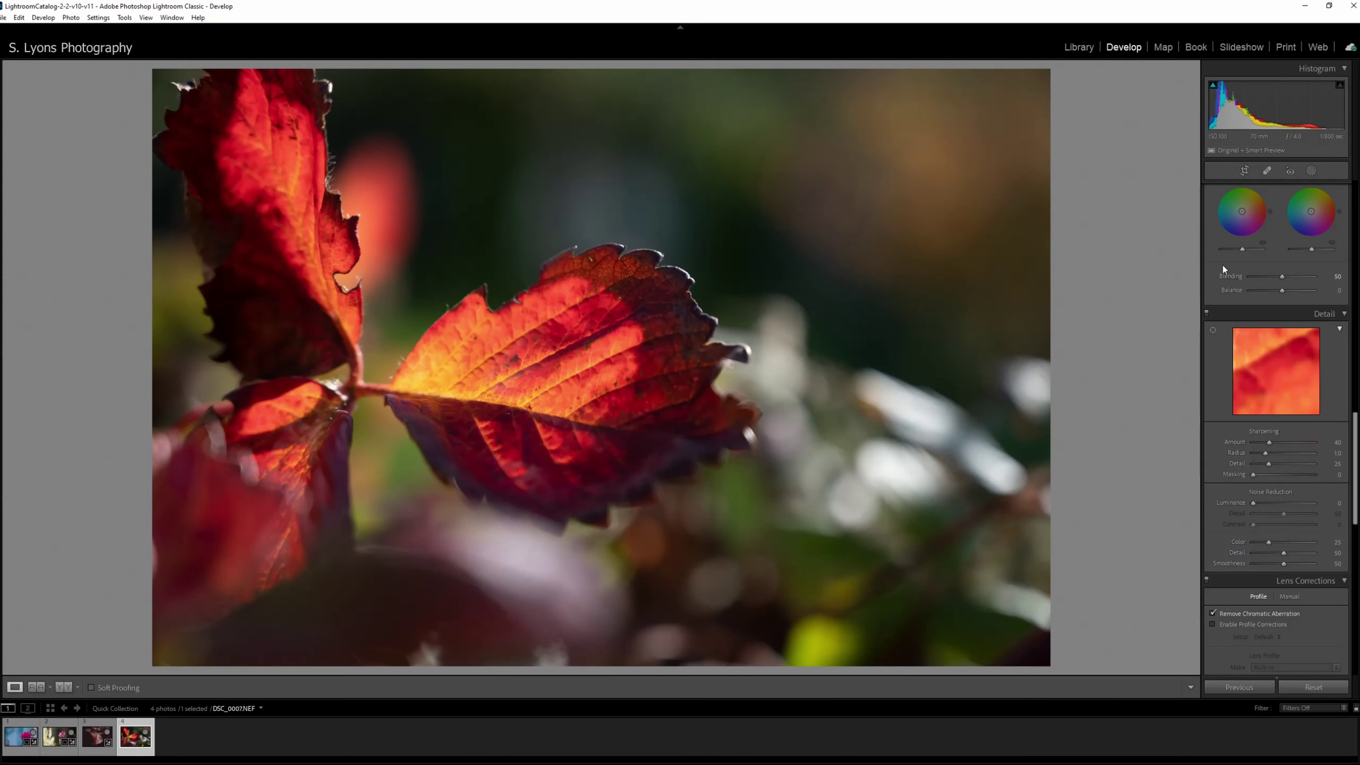
pyautogui.scroll(10, 1242, 246)
# Step: Crop the red leaf photo to 16 x 9, tightened and repositioned around the leaf
pyautogui.click(1245, 171)
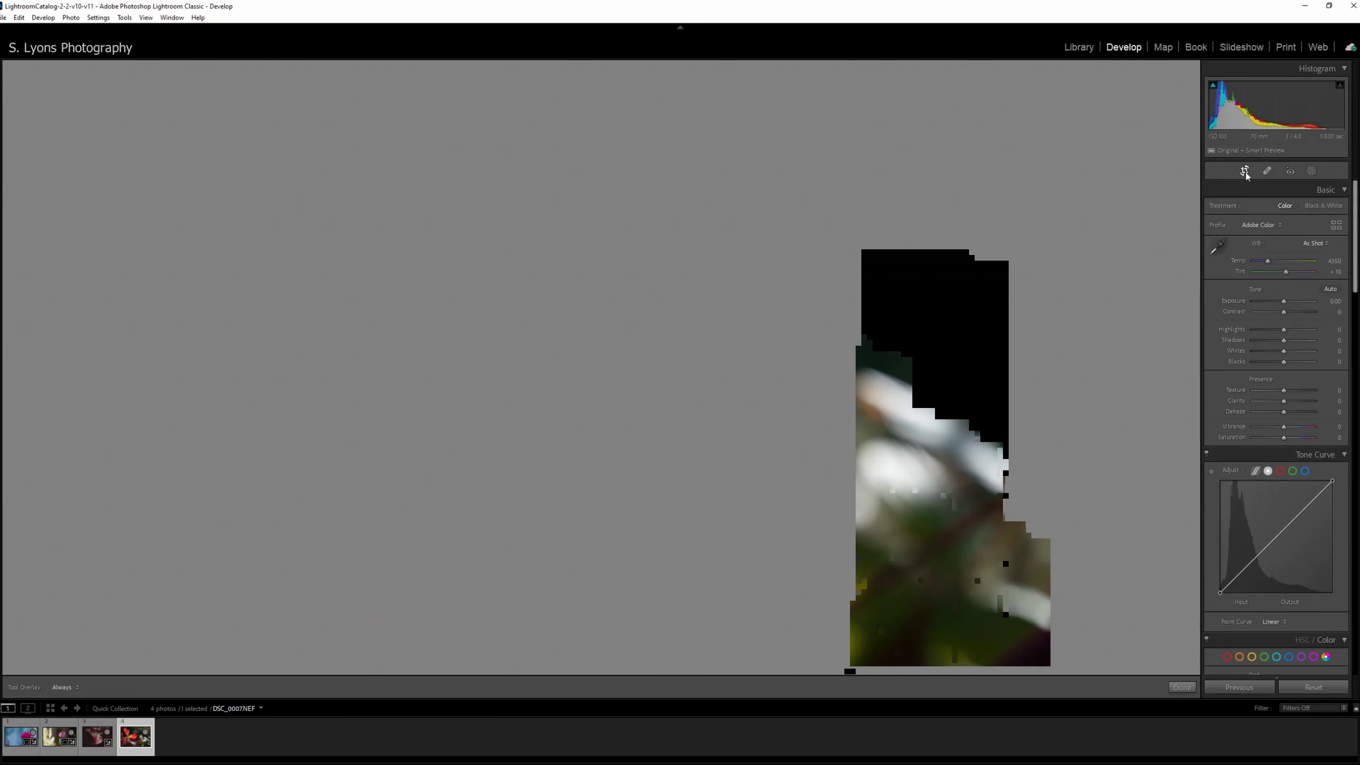
pyautogui.click(1312, 208)
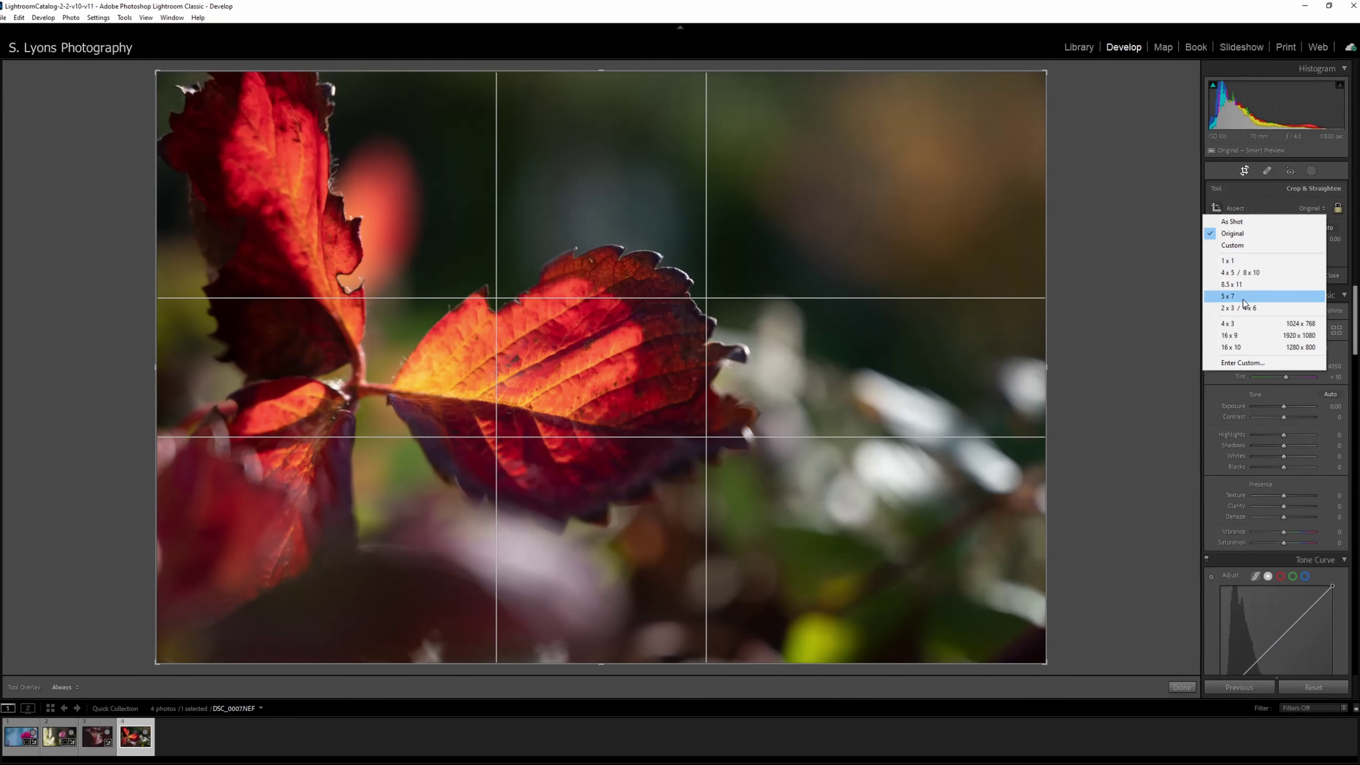
pyautogui.click(1296, 337)
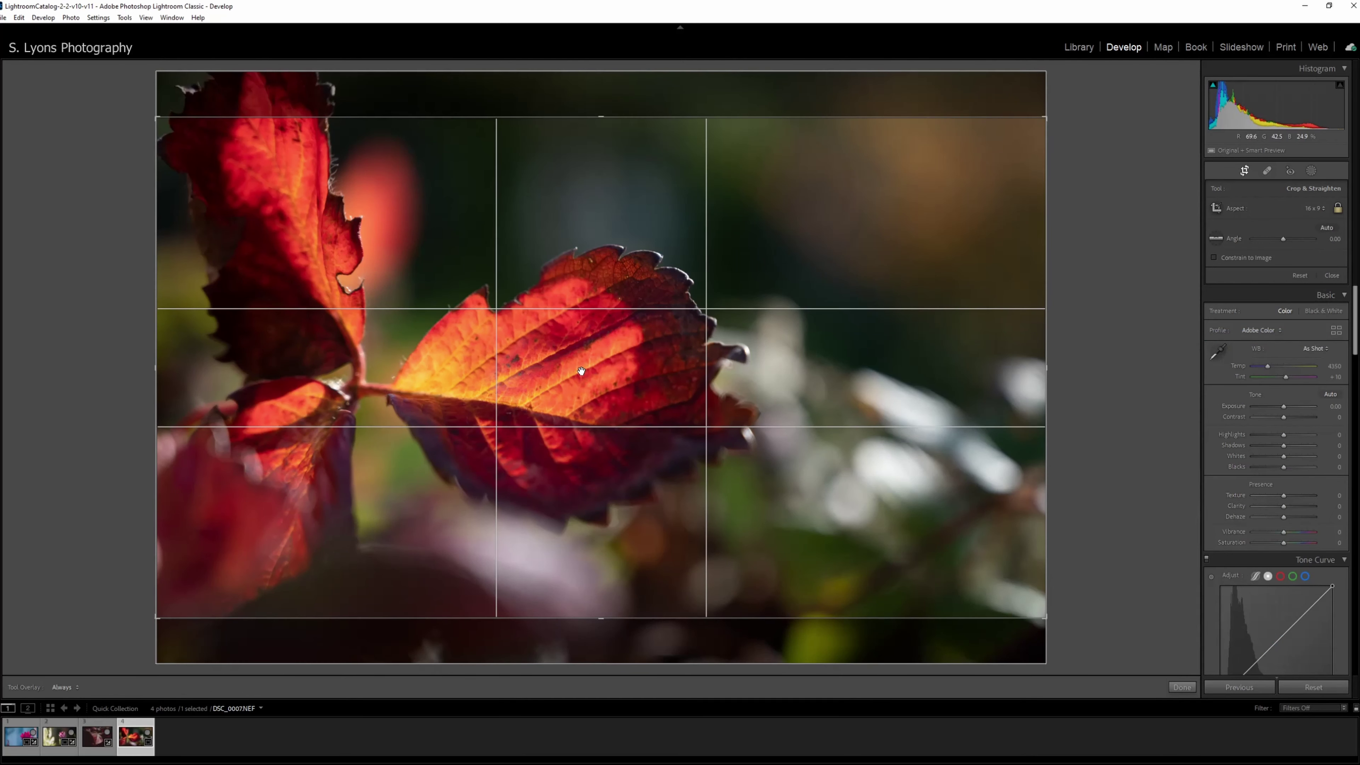
pyautogui.moveTo(581, 372); pyautogui.dragTo(586, 419)
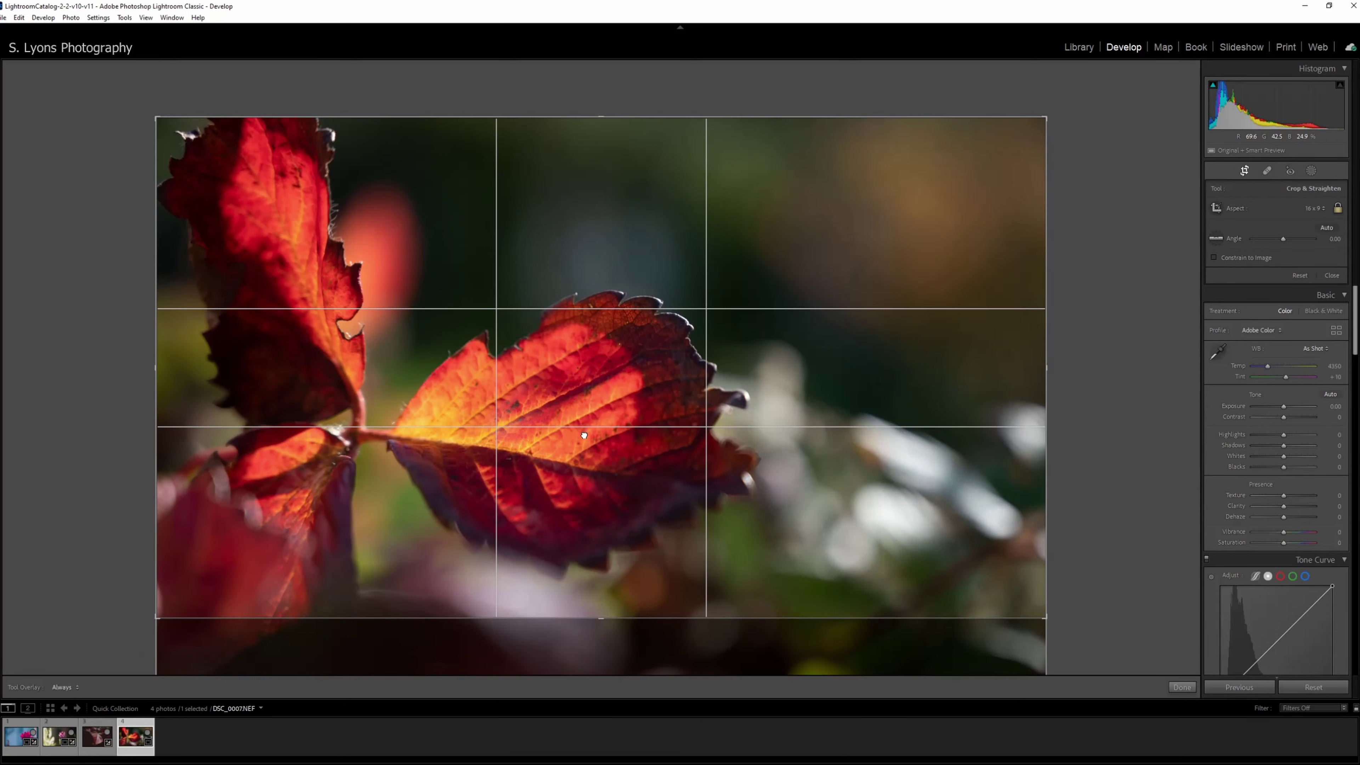
pyautogui.moveTo(1046, 368); pyautogui.dragTo(979, 381)
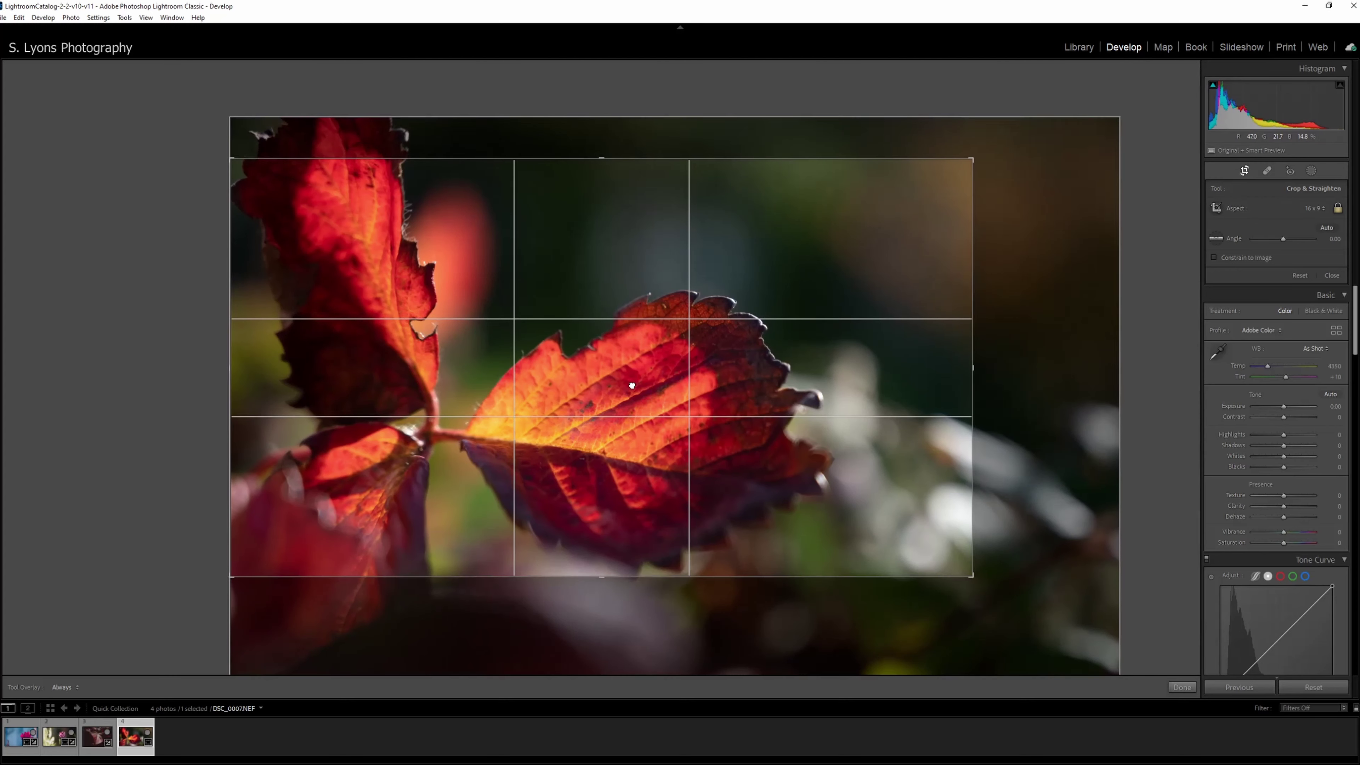
pyautogui.moveTo(668, 401)
pyautogui.mouseDown()
pyautogui.moveTo(656, 412)
pyautogui.moveTo(626, 376)
pyautogui.mouseUp()
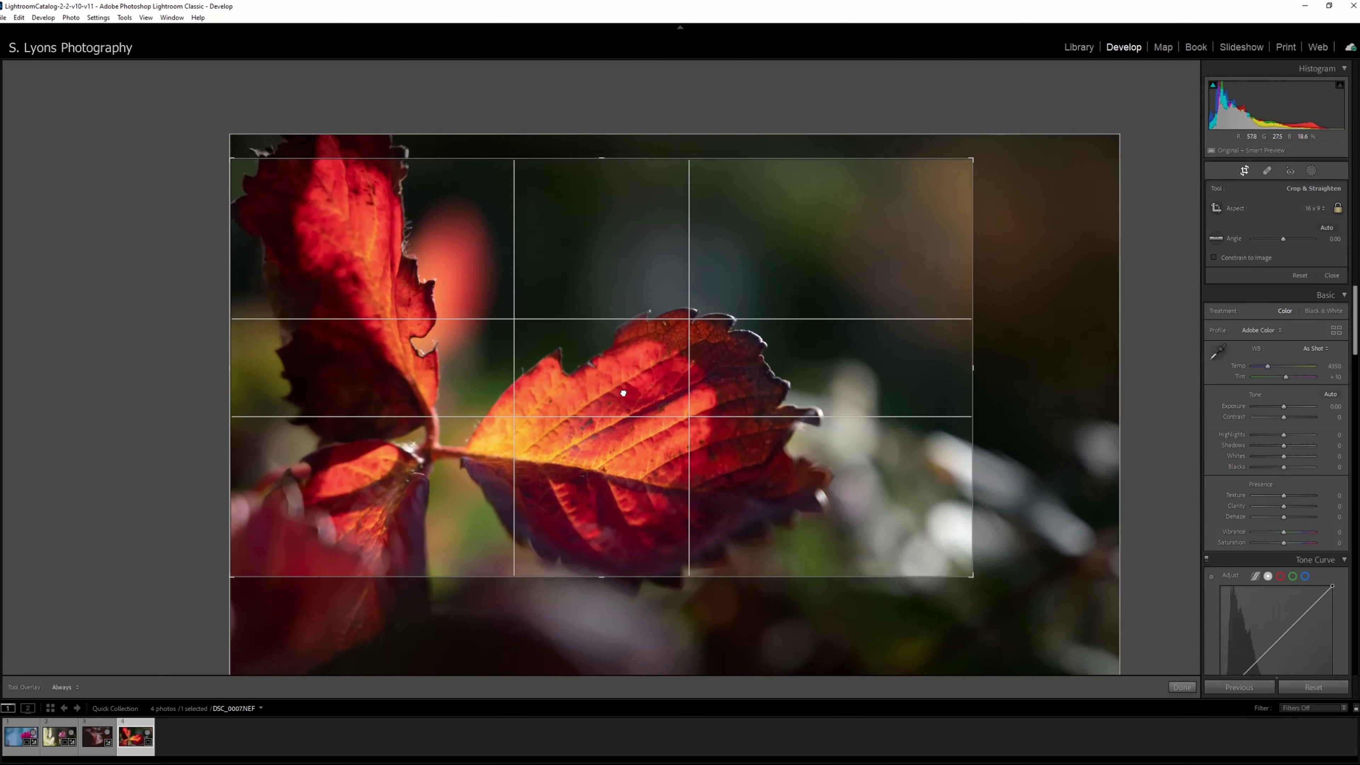
pyautogui.press('Return')
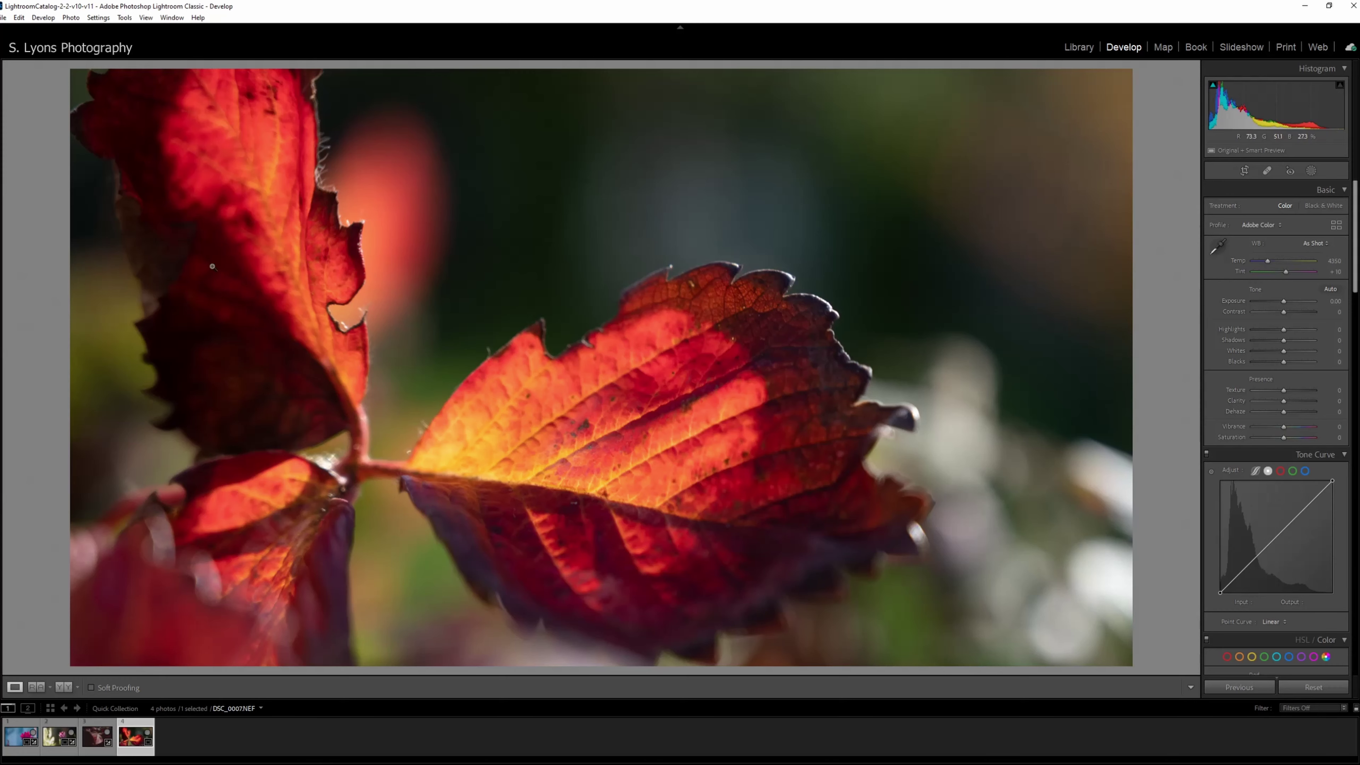
# Step: Try flipping the photo horizontally, then undo the flip
pyautogui.click(72, 19)
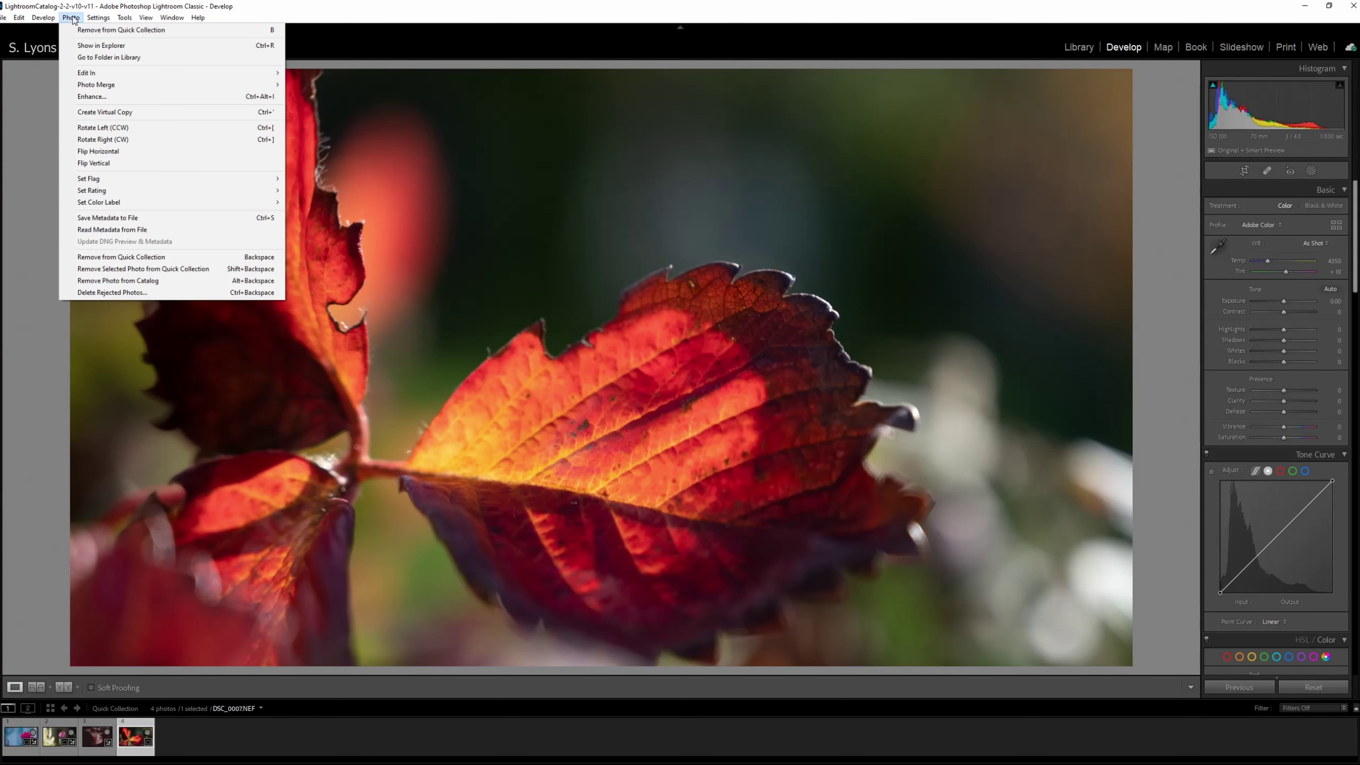
pyautogui.click(118, 152)
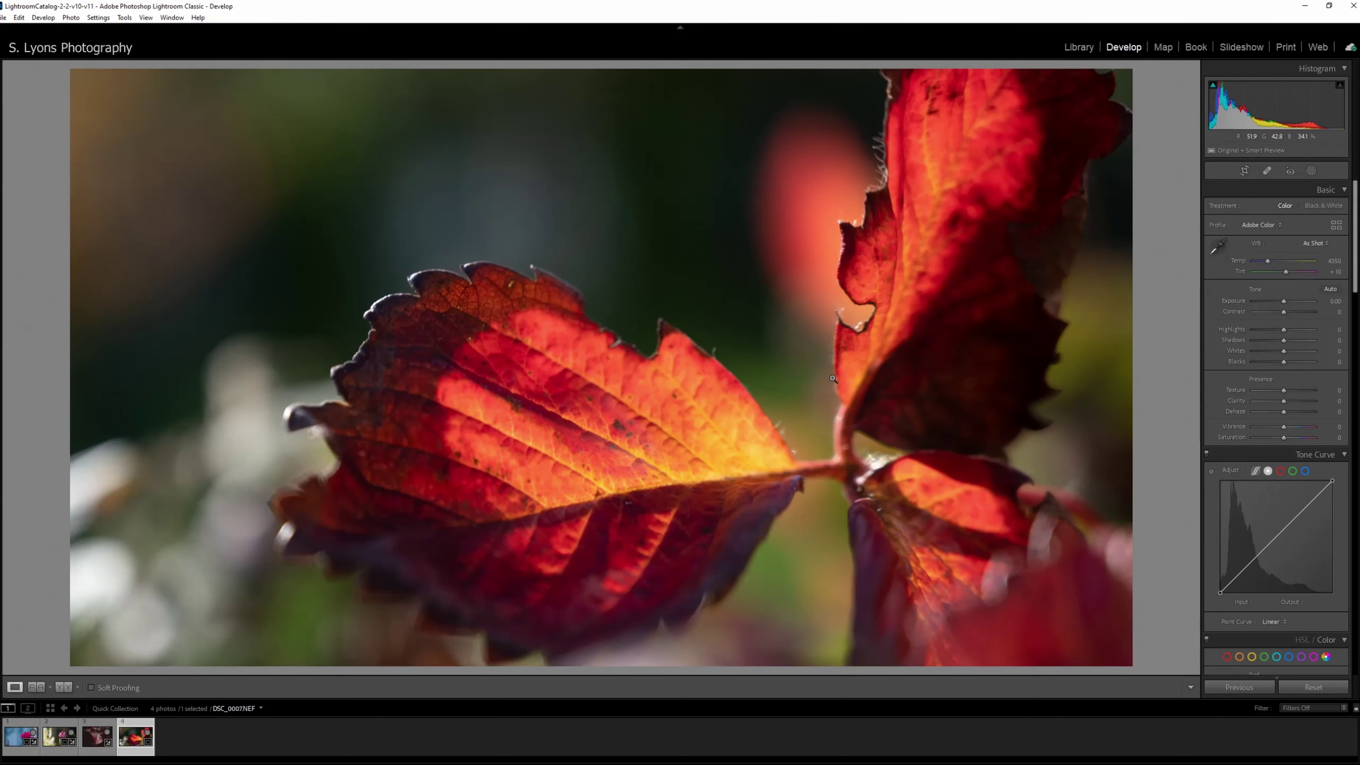
pyautogui.hotkey('ctrl', 'z')
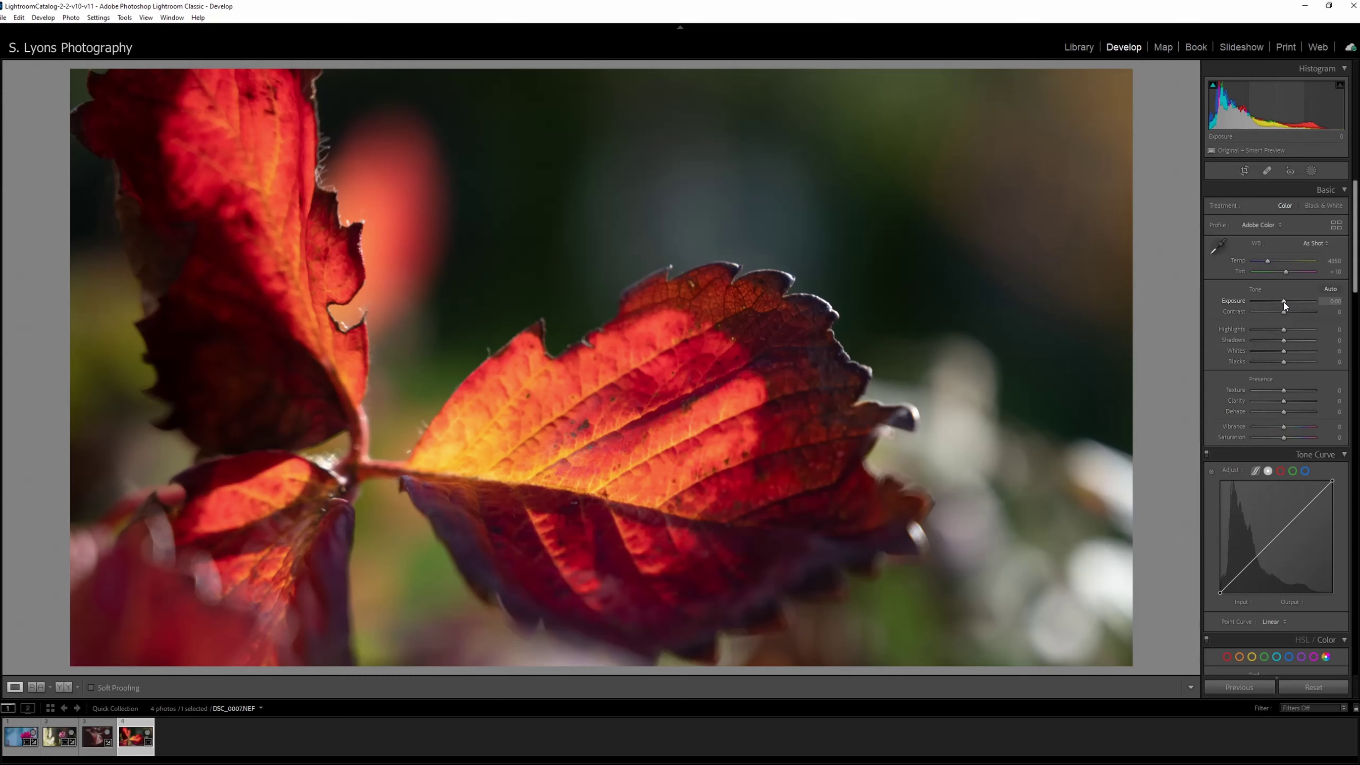
# Step: Raise exposure to +1.75, contrast to +33 and warm temperature to about 5558
pyautogui.moveTo(1284, 302)
pyautogui.mouseDown()
pyautogui.moveTo(1295, 302)
pyautogui.moveTo(1260, 340)
pyautogui.moveTo(1266, 363)
pyautogui.moveTo(1289, 351)
pyautogui.mouseUp()
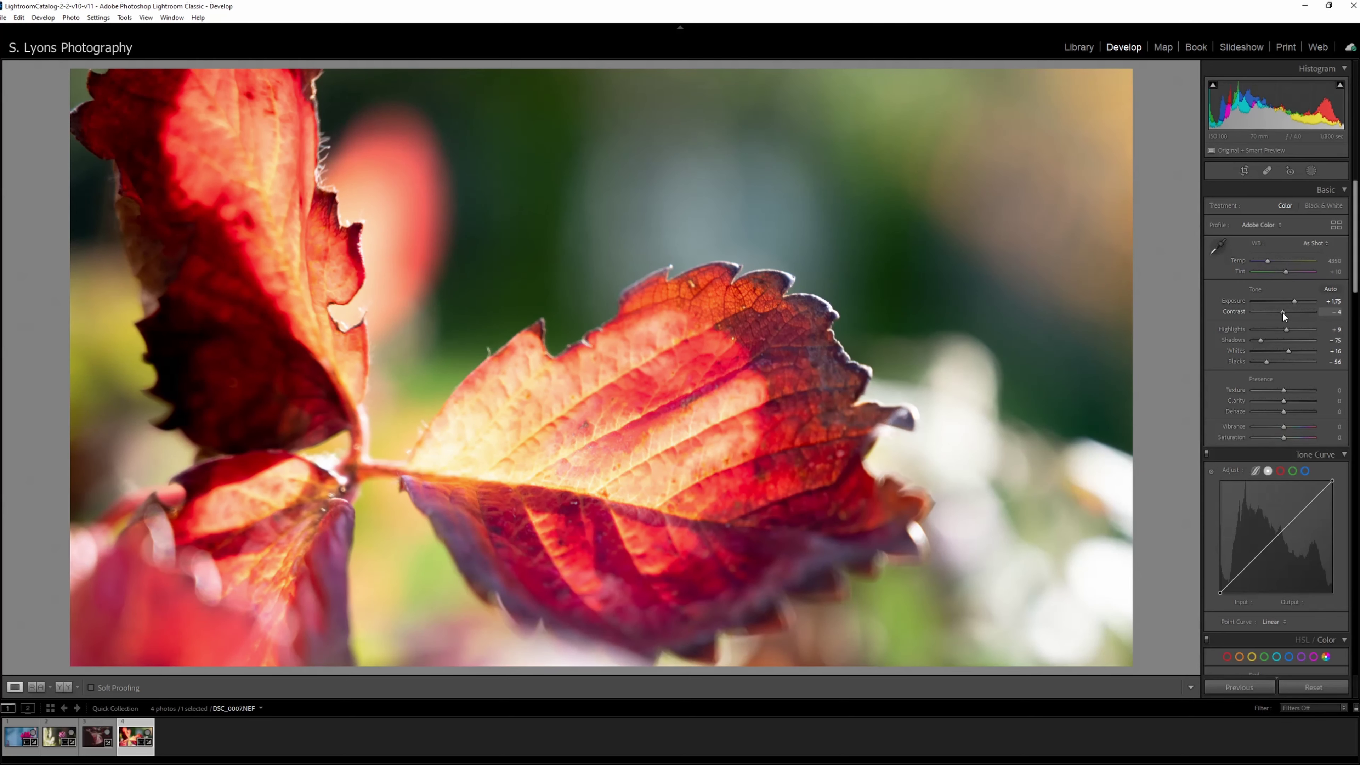
pyautogui.moveTo(1282, 312); pyautogui.dragTo(1287, 312)
pyautogui.moveTo(1267, 260); pyautogui.dragTo(1272, 261)
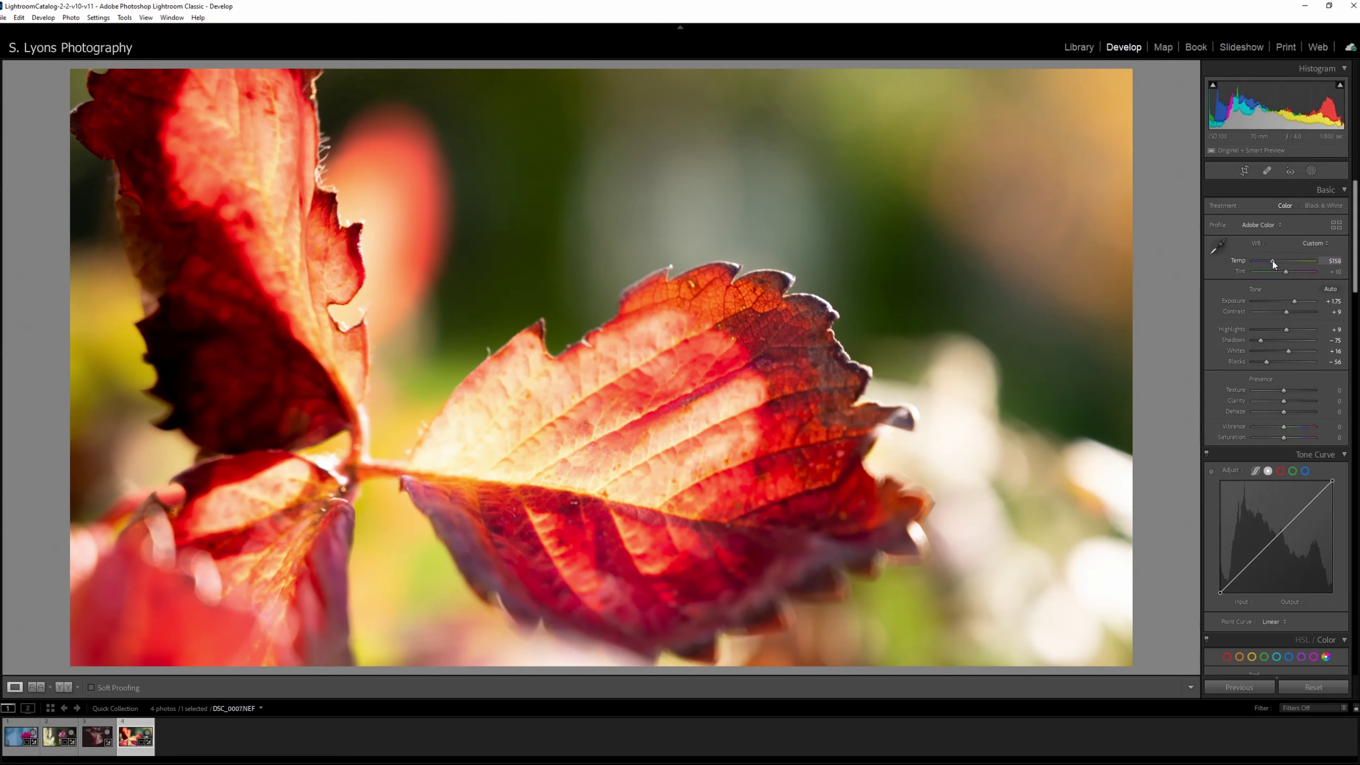
# Step: Draw a linear gradient mask from the top-right and lower its exposure to -1.58
pyautogui.click(1311, 171)
pyautogui.click(1245, 251)
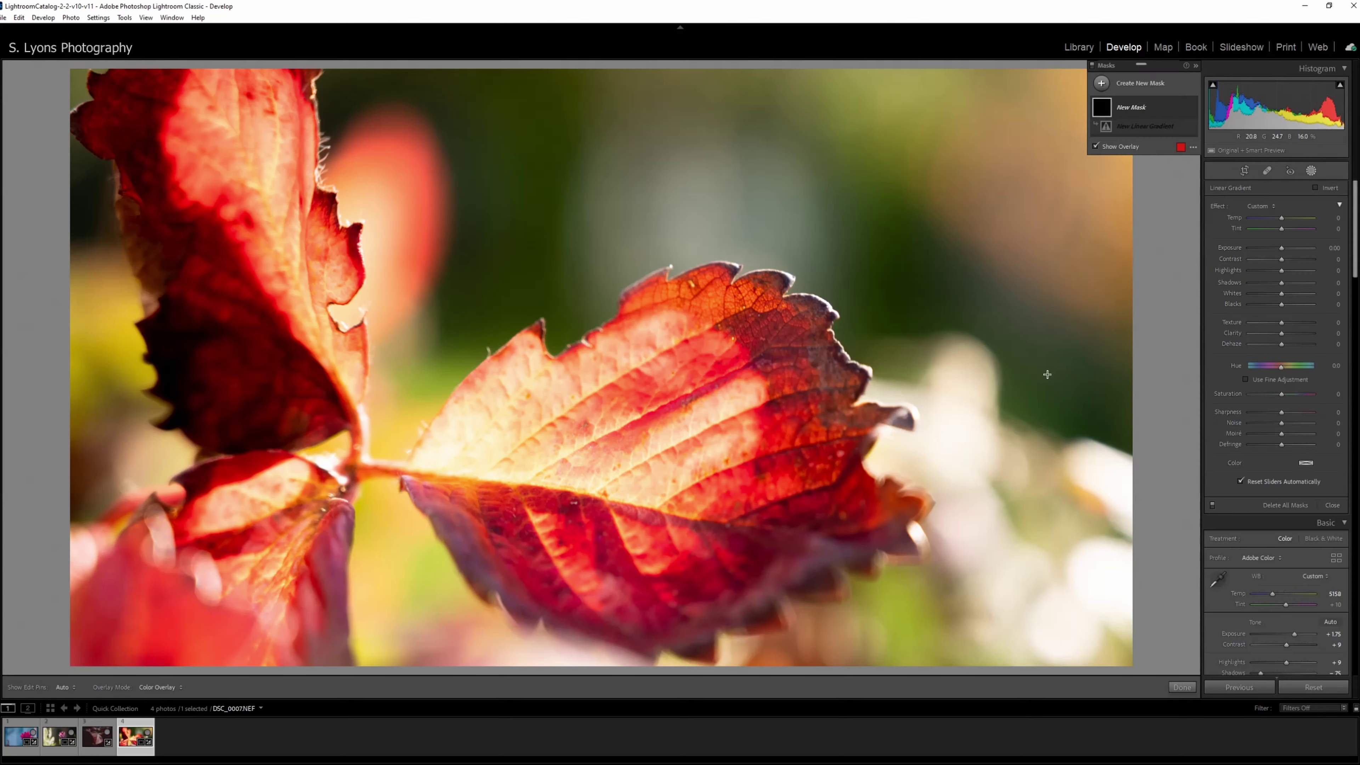
pyautogui.moveTo(943, 207); pyautogui.dragTo(662, 474)
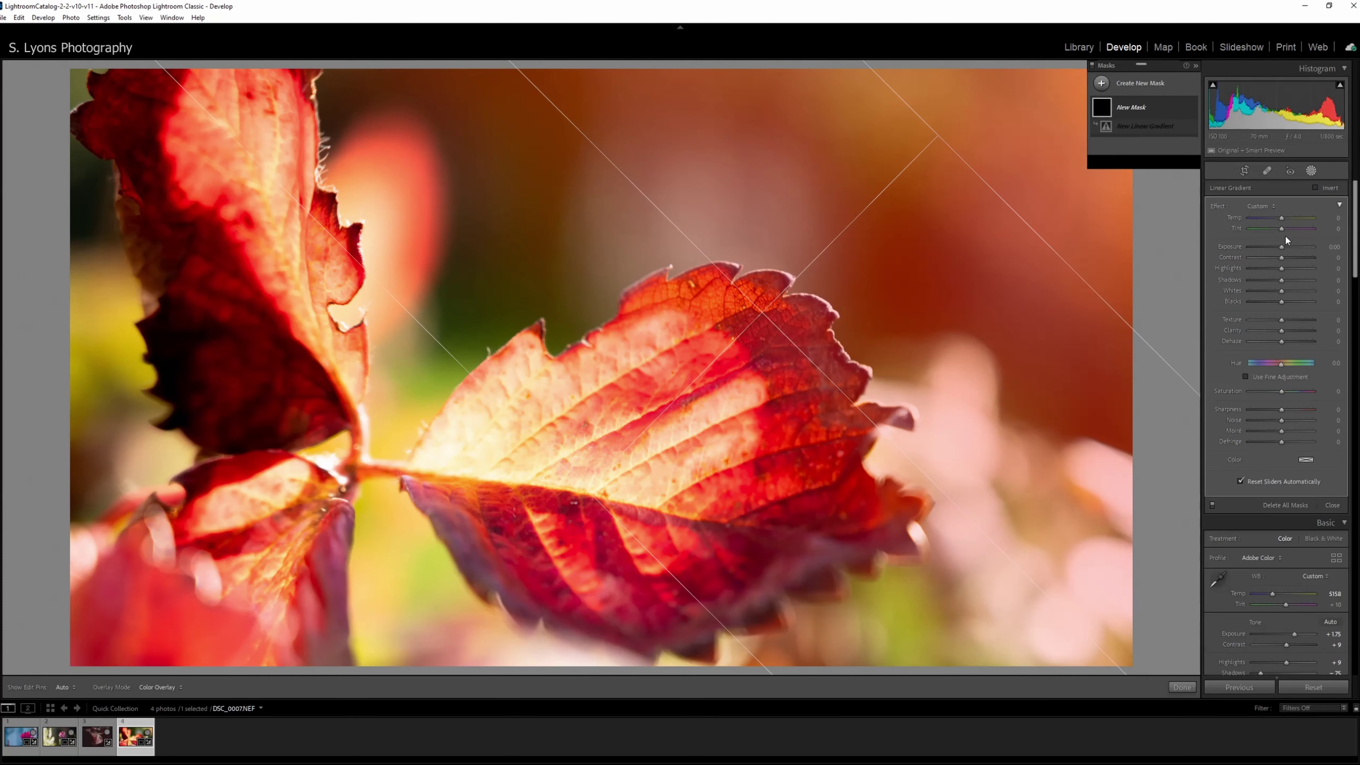
pyautogui.moveTo(1282, 247); pyautogui.dragTo(1267, 247)
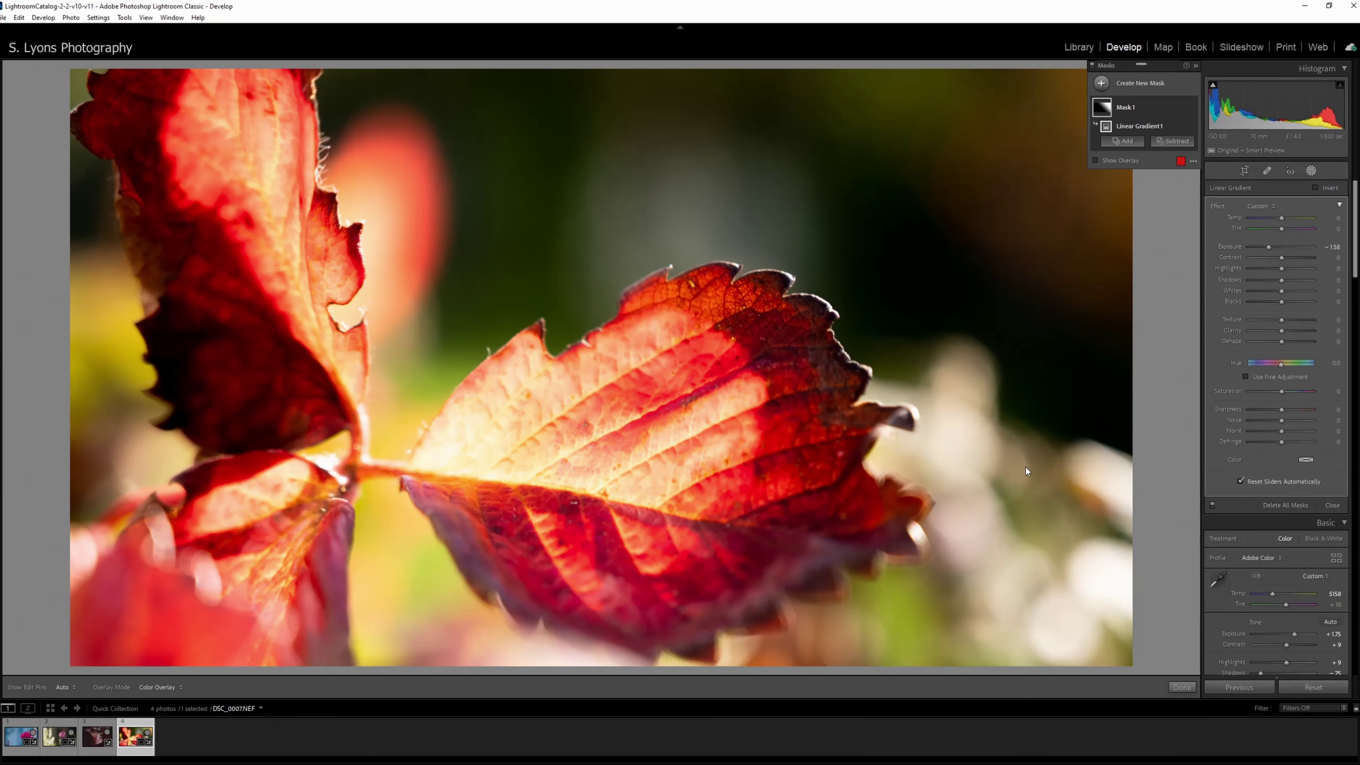
# Step: Add a second linear gradient over the photo's right side to the mask
pyautogui.click(1122, 141)
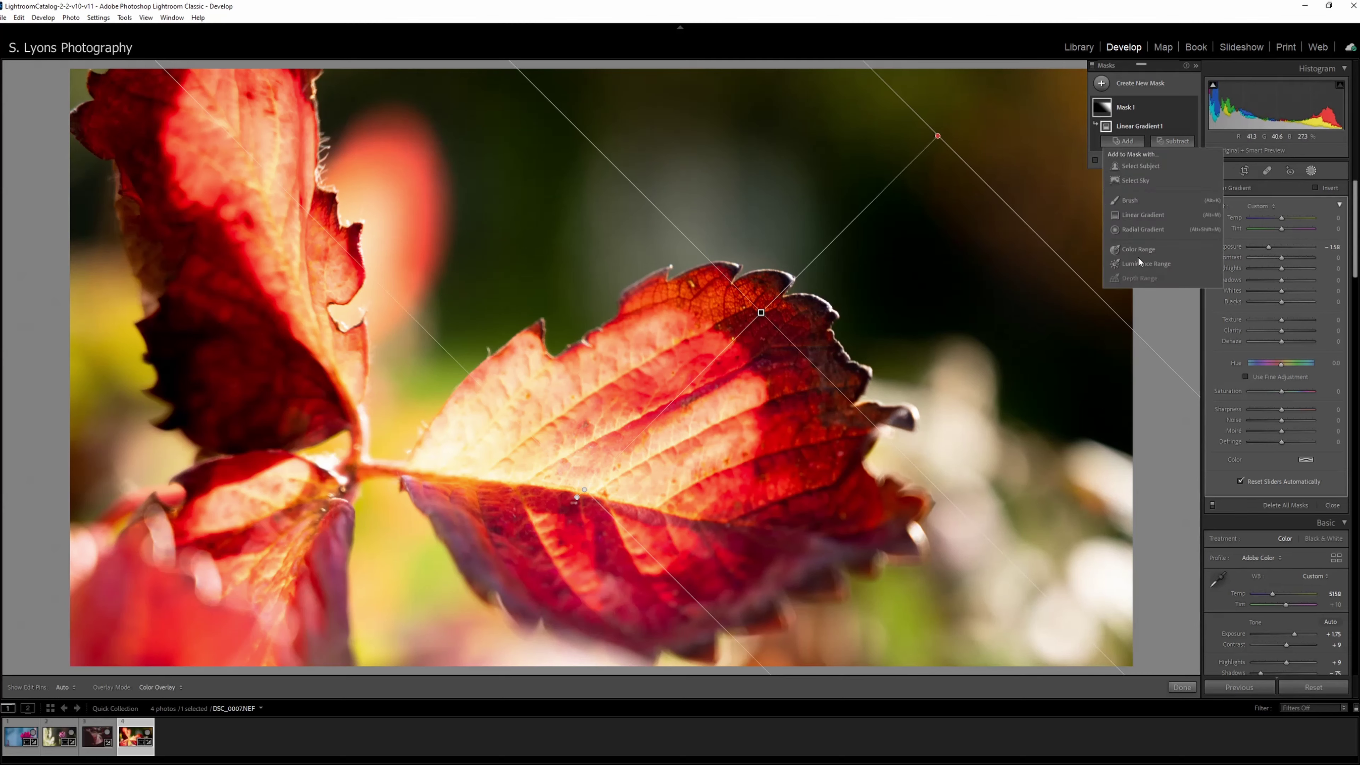
pyautogui.click(1135, 215)
pyautogui.moveTo(1044, 596); pyautogui.dragTo(731, 417)
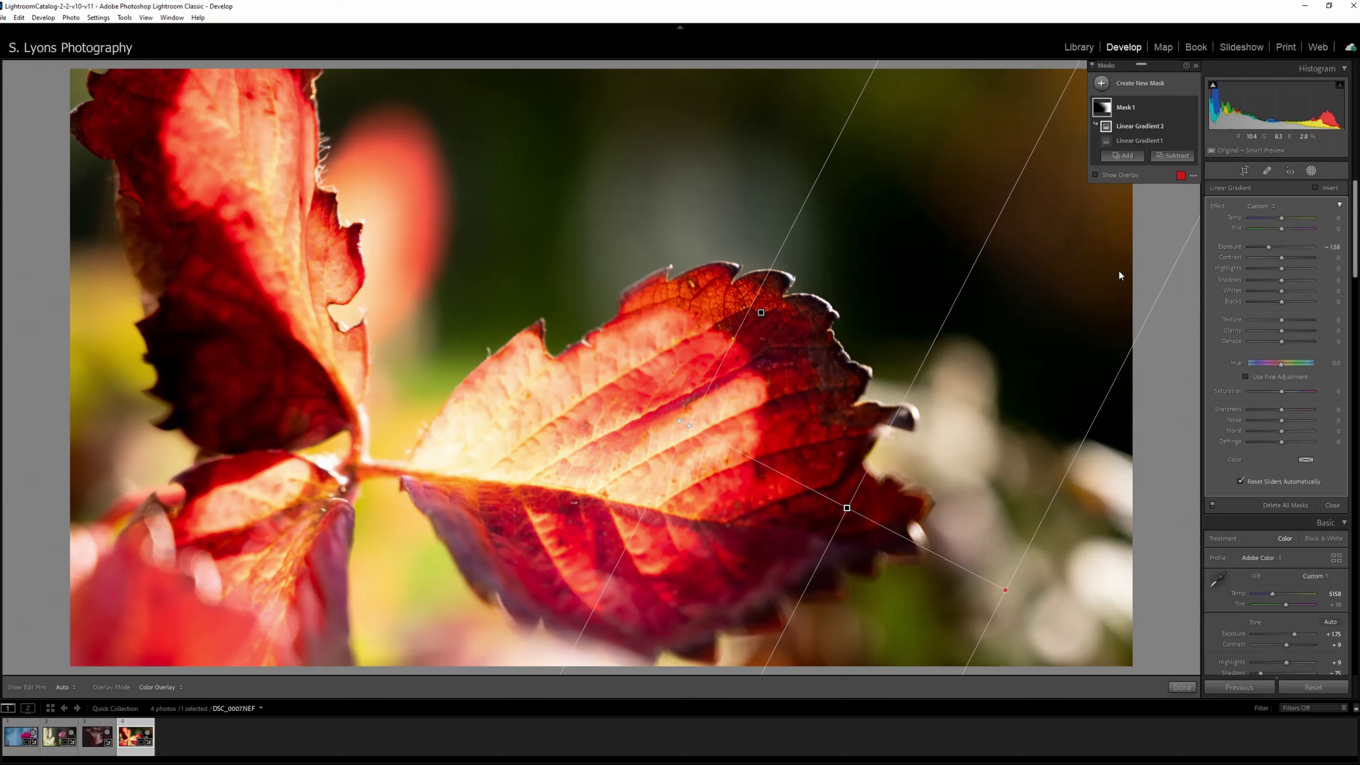
# Step: Shape the Red channel curve: dip the shadows, add a highlight point, raise the black point
pyautogui.click(1182, 687)
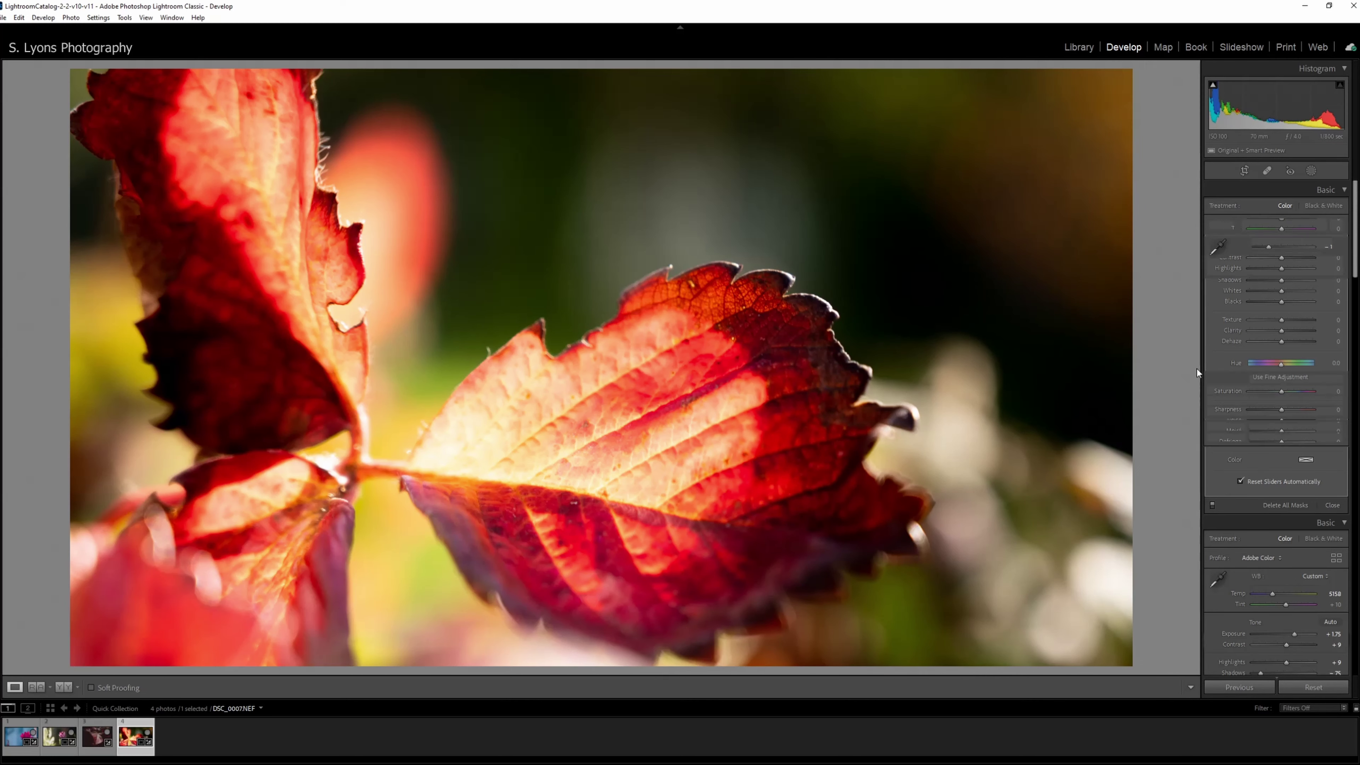
pyautogui.scroll(-5, 1239, 367)
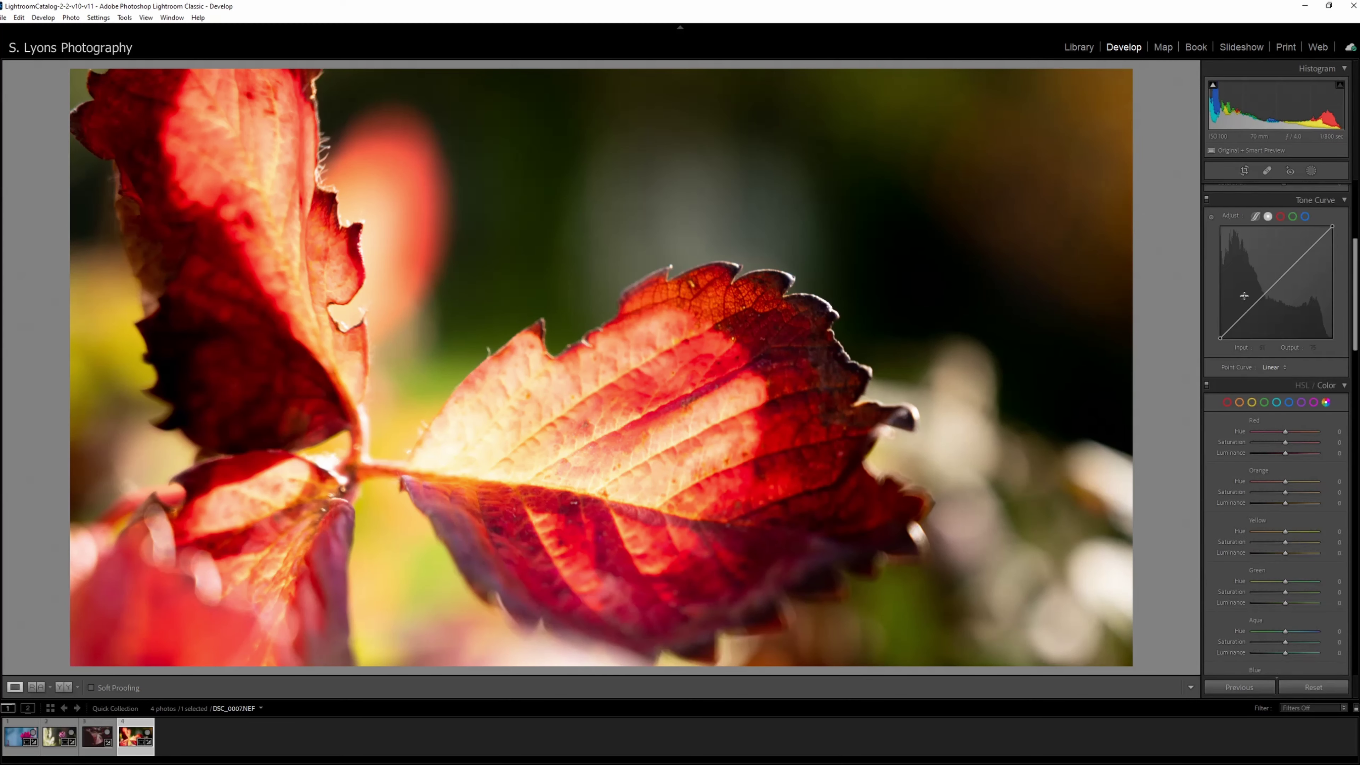
pyautogui.click(1280, 218)
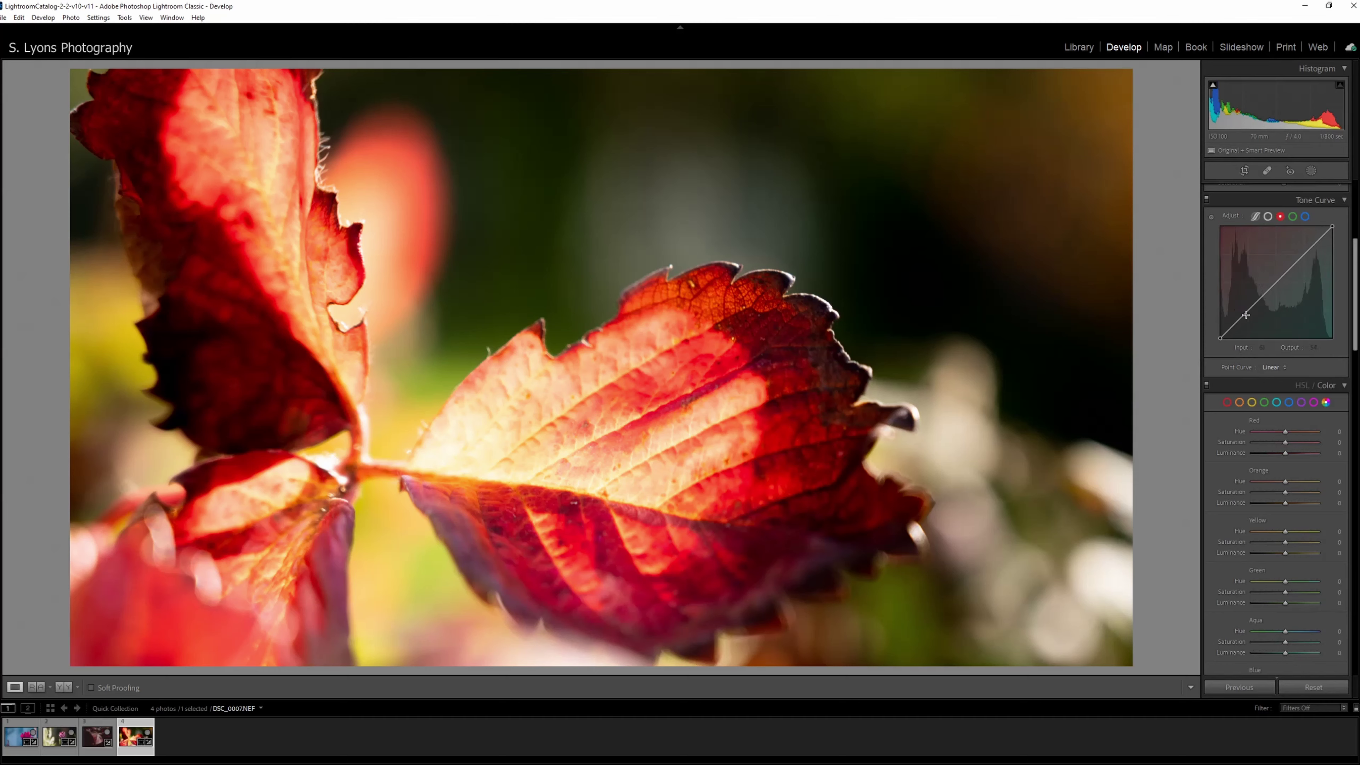
pyautogui.moveTo(1243, 313); pyautogui.dragTo(1246, 317)
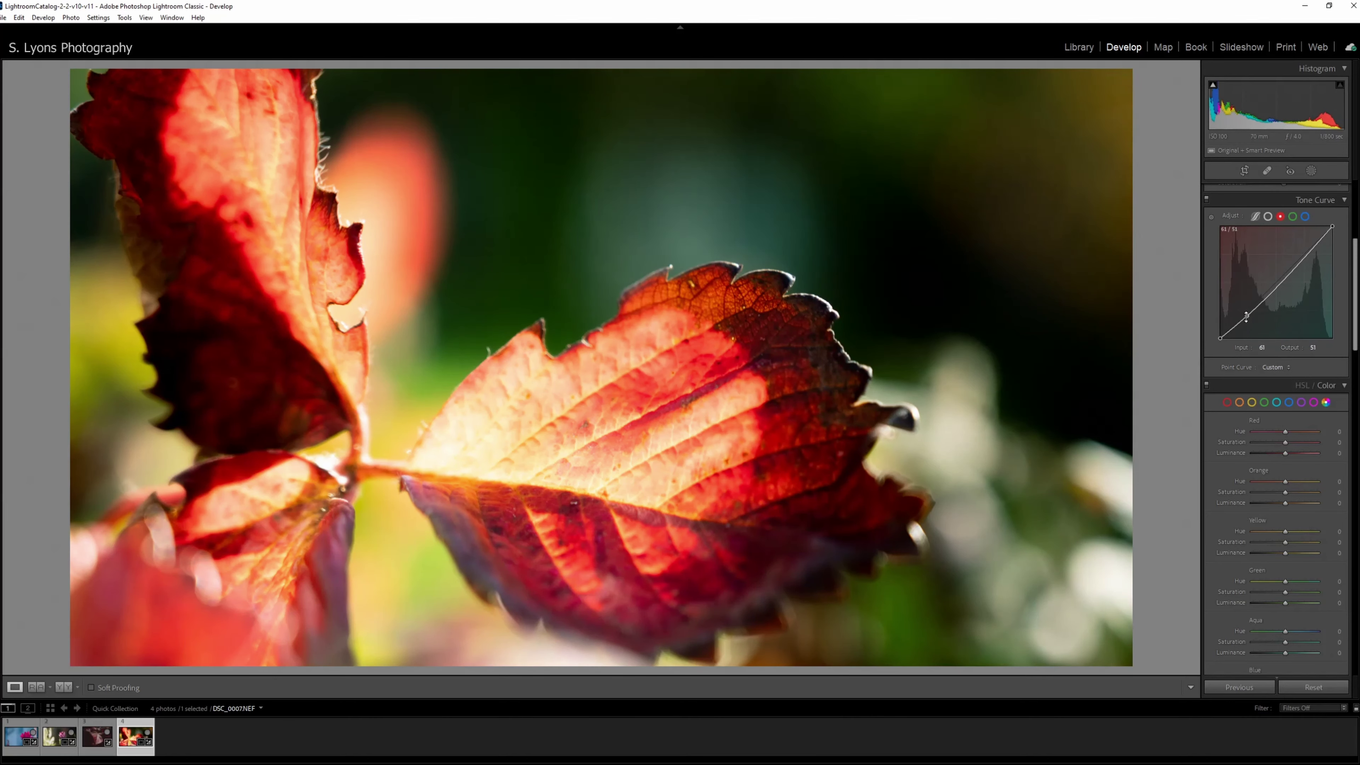
pyautogui.click(1306, 254)
pyautogui.moveTo(1218, 337); pyautogui.dragTo(1213, 329)
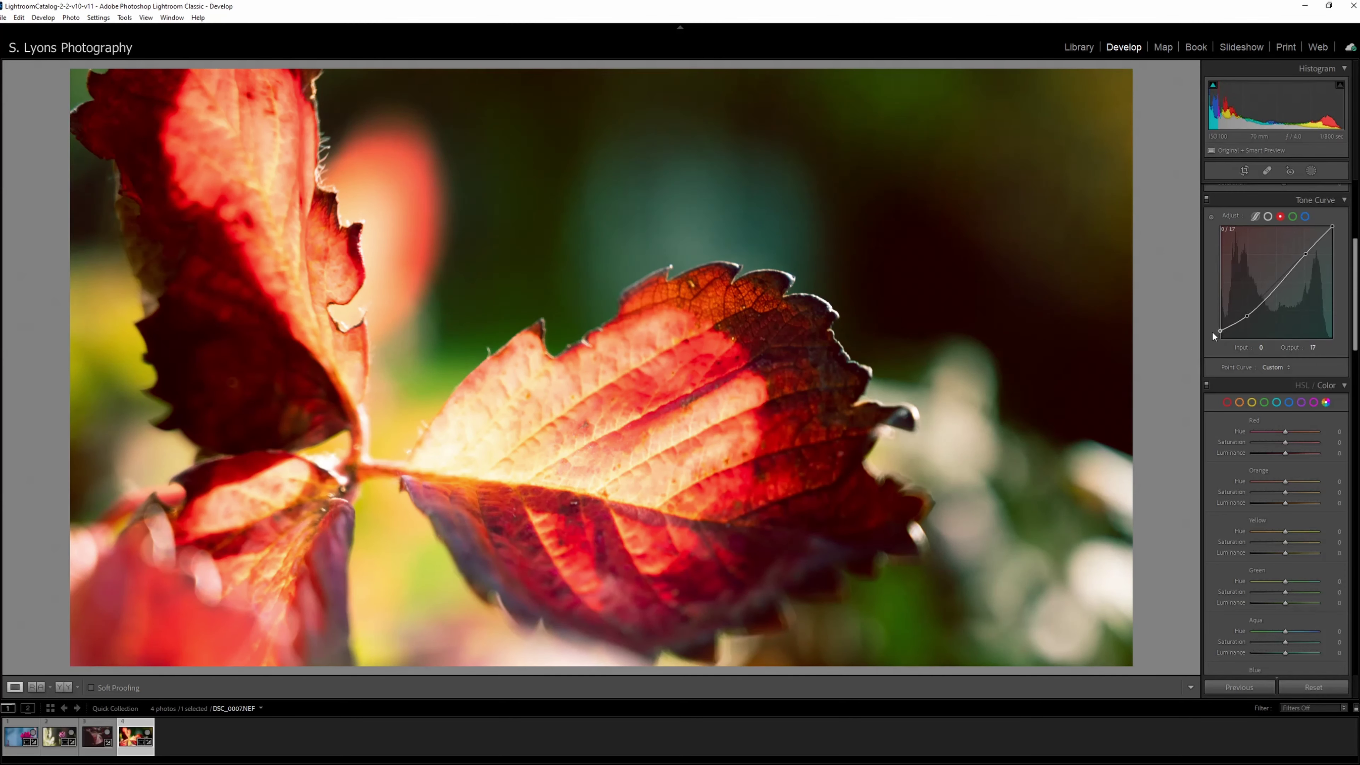
# Step: Adjust the Blue channel curve with a shadow point and a slightly lowered highlight point
pyautogui.click(1306, 217)
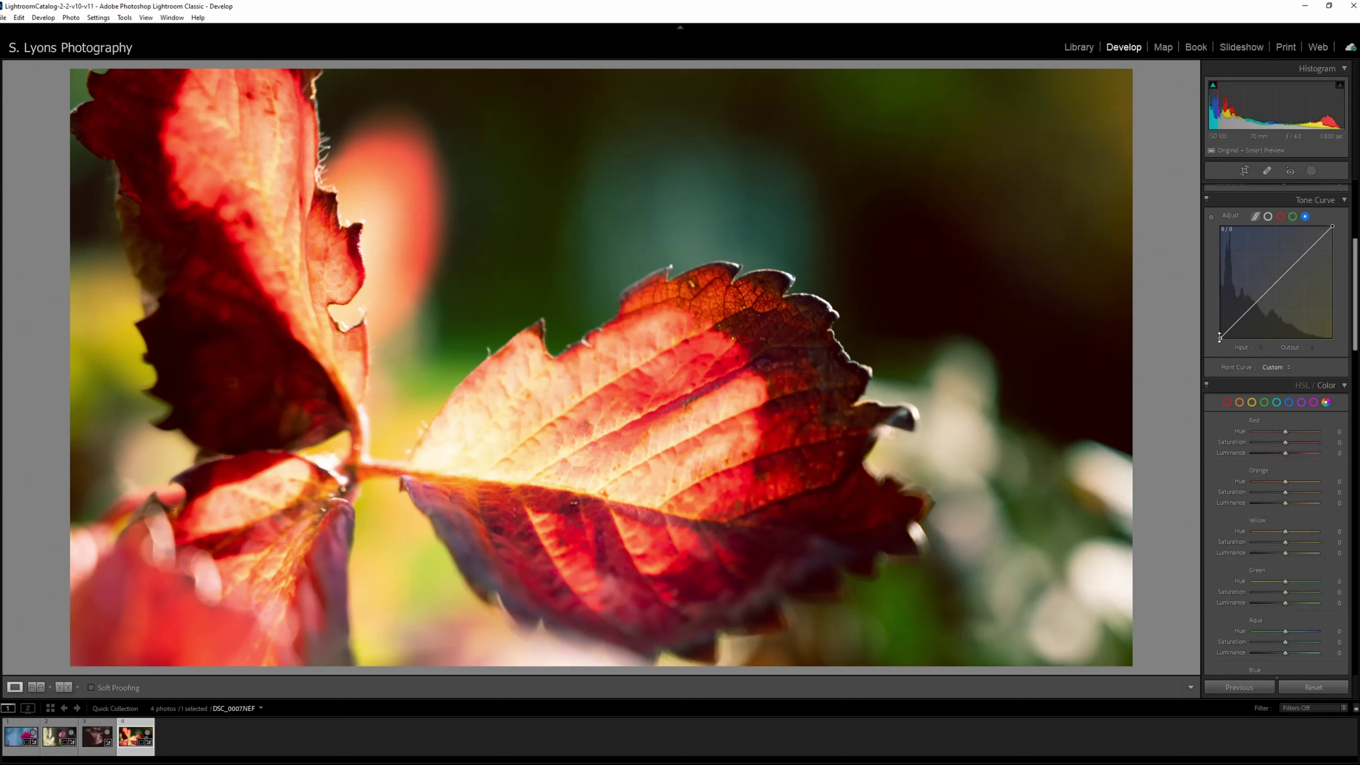
pyautogui.click(1239, 321)
pyautogui.click(1311, 250)
pyautogui.moveTo(1312, 251)
pyautogui.mouseDown()
pyautogui.moveTo(1278, 283)
pyautogui.moveTo(1316, 258)
pyautogui.mouseUp()
pyautogui.moveTo(1316, 257); pyautogui.dragTo(1311, 256)
# Step: Compare the curve on/off, then lift the RGB black point and brighten the highlights
pyautogui.click(1206, 199)
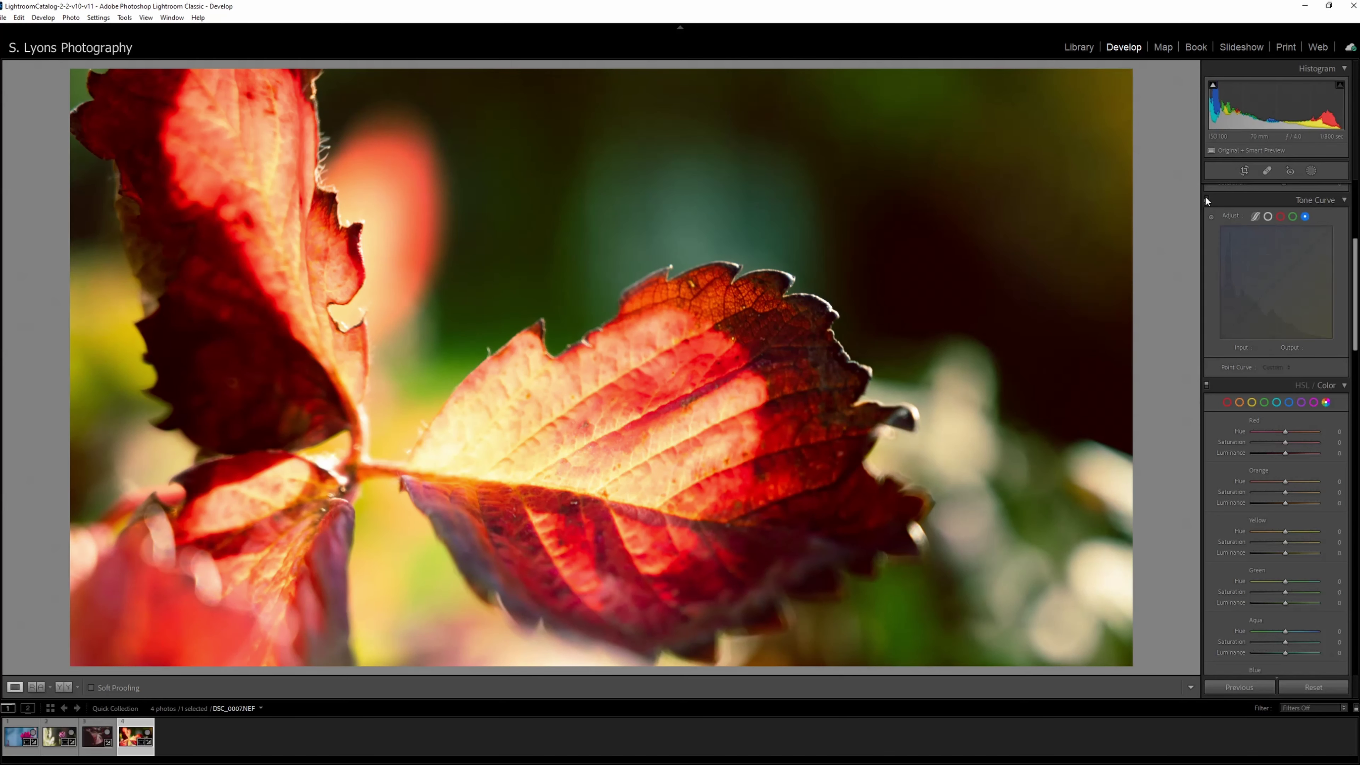
pyautogui.click(1207, 199)
pyautogui.click(1206, 199)
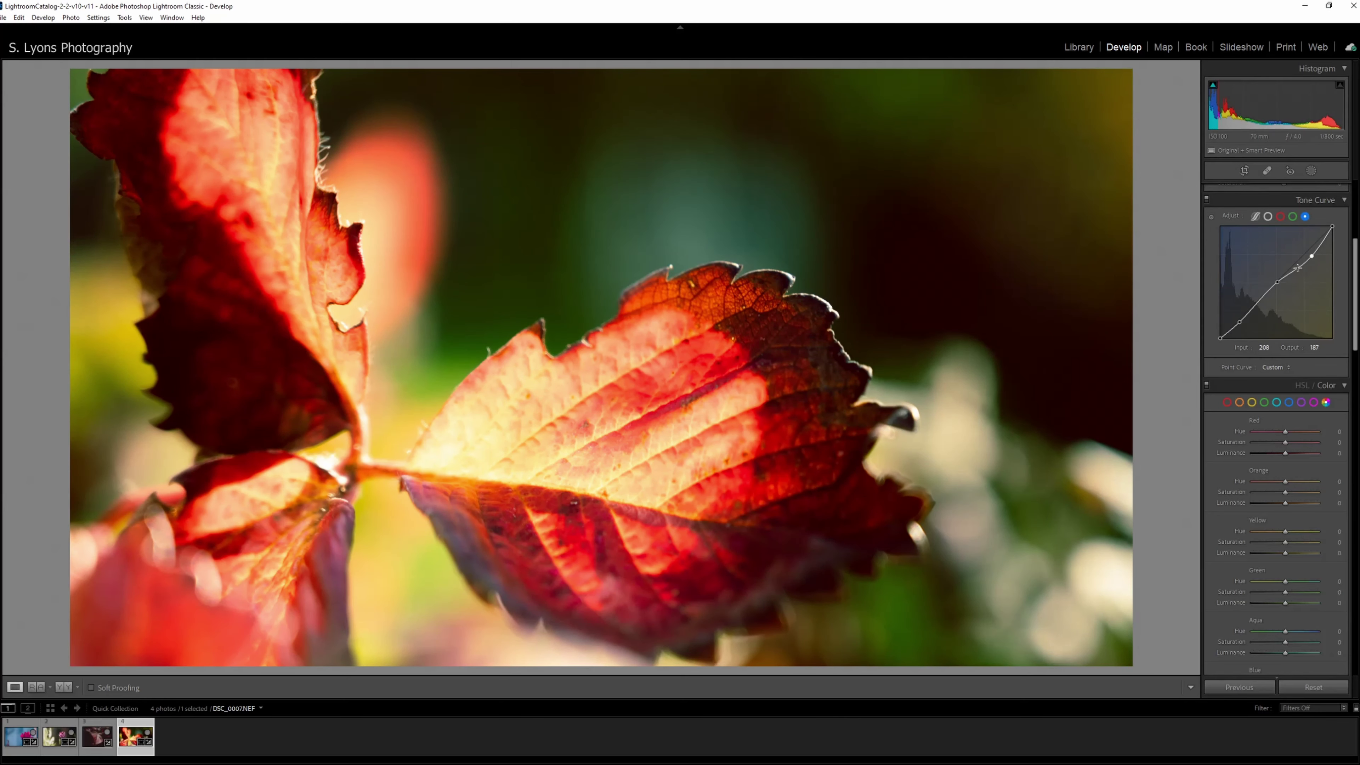
pyautogui.click(1267, 217)
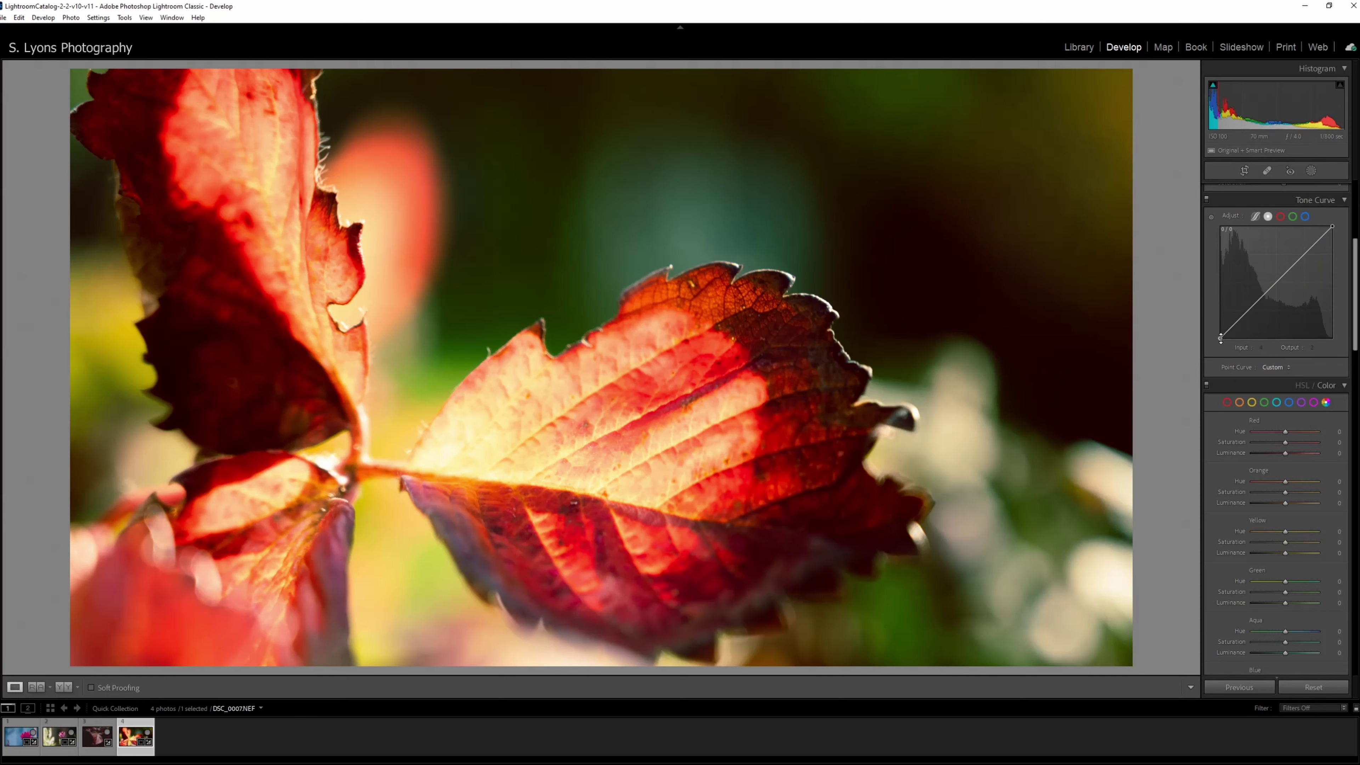
pyautogui.moveTo(1220, 337); pyautogui.dragTo(1238, 323)
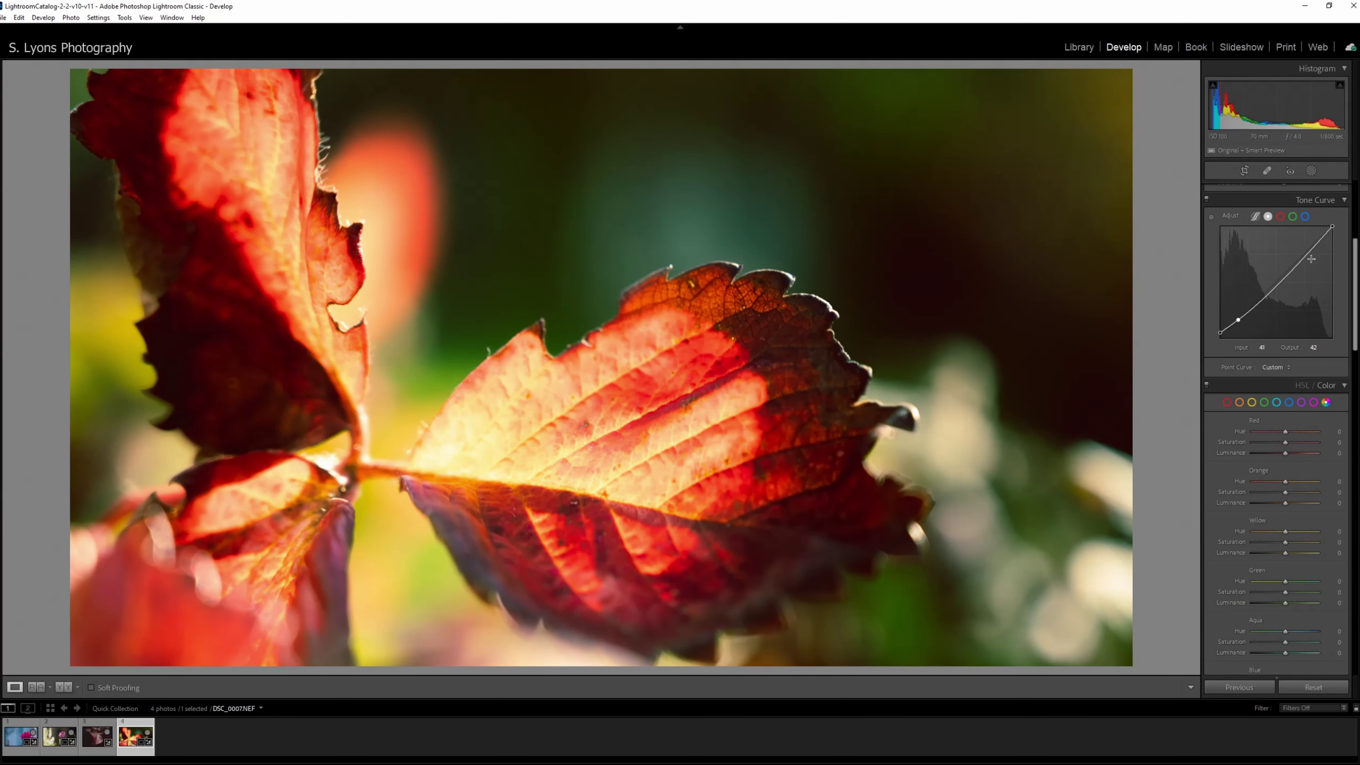
pyautogui.moveTo(1333, 228); pyautogui.dragTo(1306, 254)
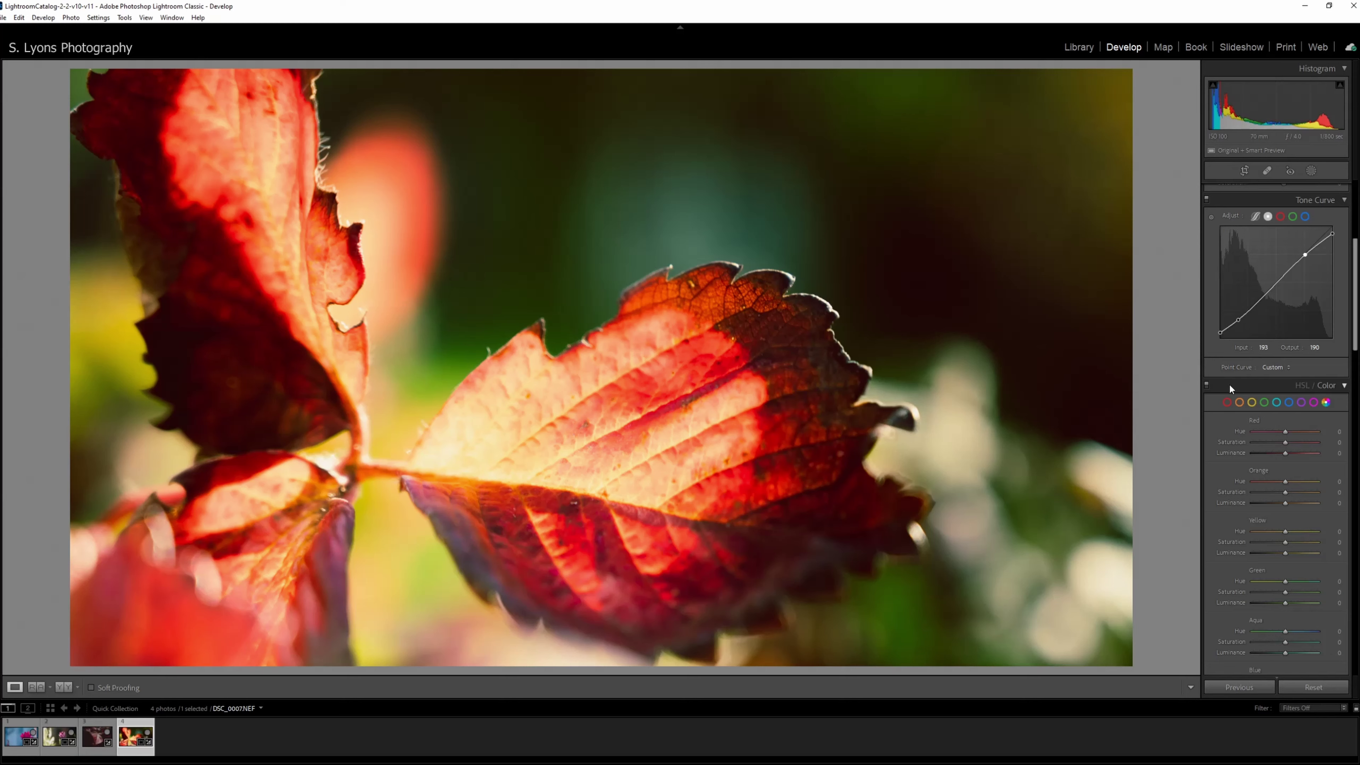
# Step: Lower Green and Yellow saturation and raise Green luminance to mute the background
pyautogui.scroll(-5, 1230, 383)
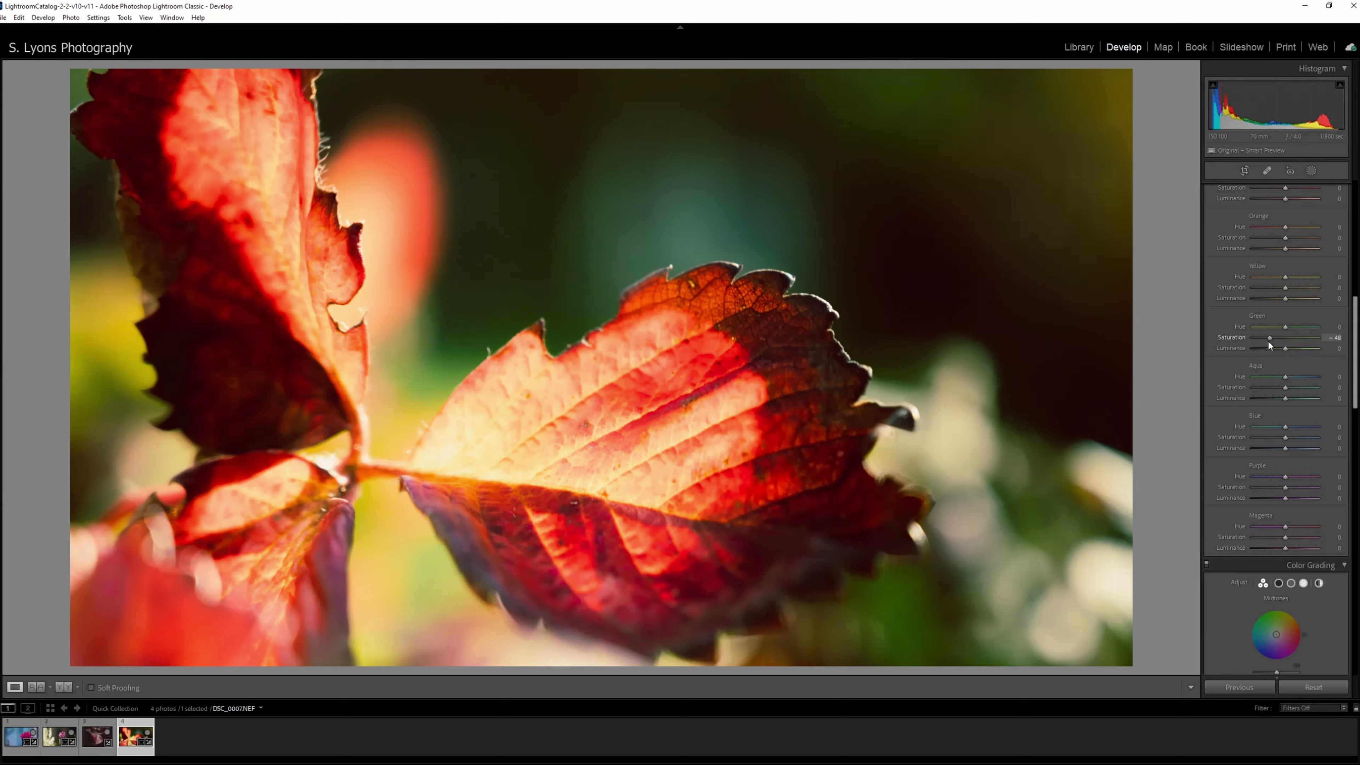
pyautogui.moveTo(1267, 340); pyautogui.dragTo(1265, 340)
pyautogui.moveTo(1285, 287)
pyautogui.mouseDown()
pyautogui.moveTo(1265, 289)
pyautogui.moveTo(1296, 299)
pyautogui.mouseUp()
pyautogui.moveTo(1277, 348); pyautogui.dragTo(1307, 348)
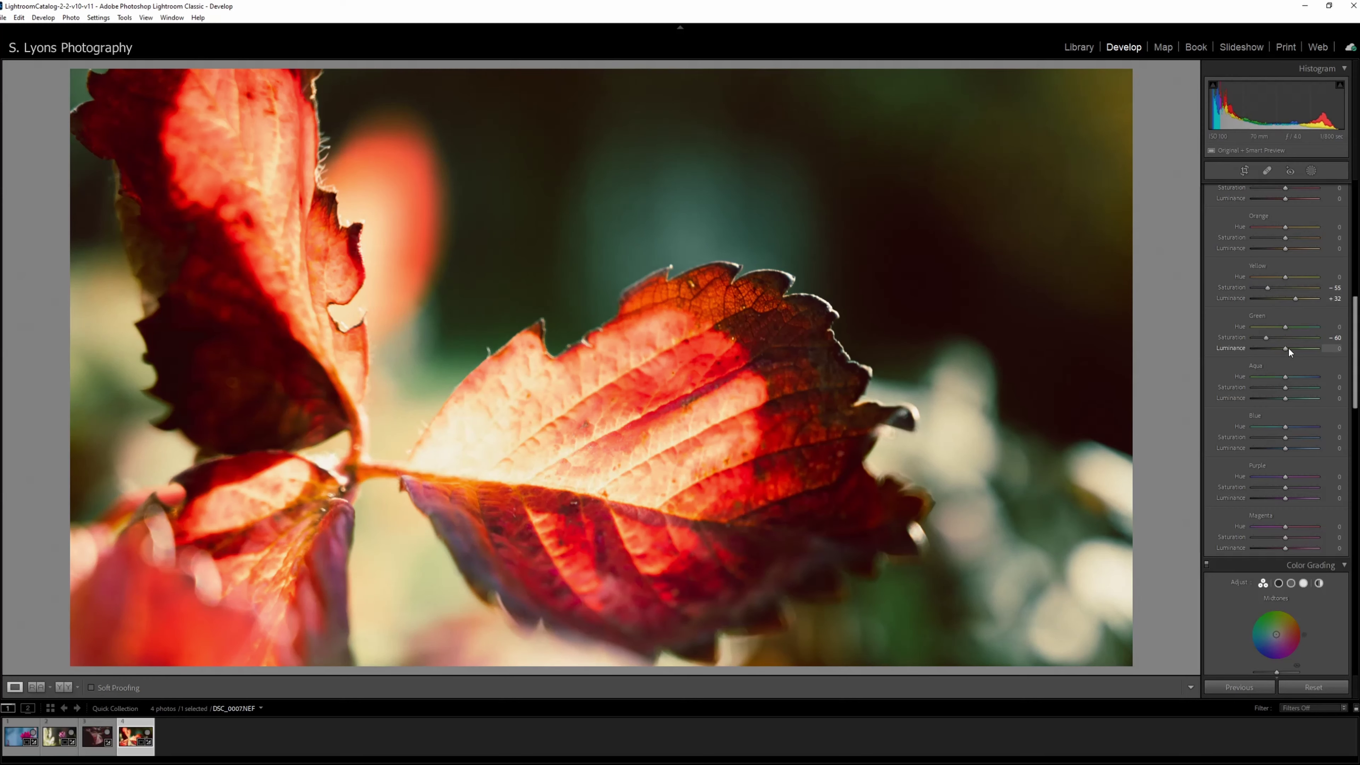
# Step: Adjust the Red hue and raise Orange saturation and luminance on the leaf
pyautogui.scroll(3, 1248, 300)
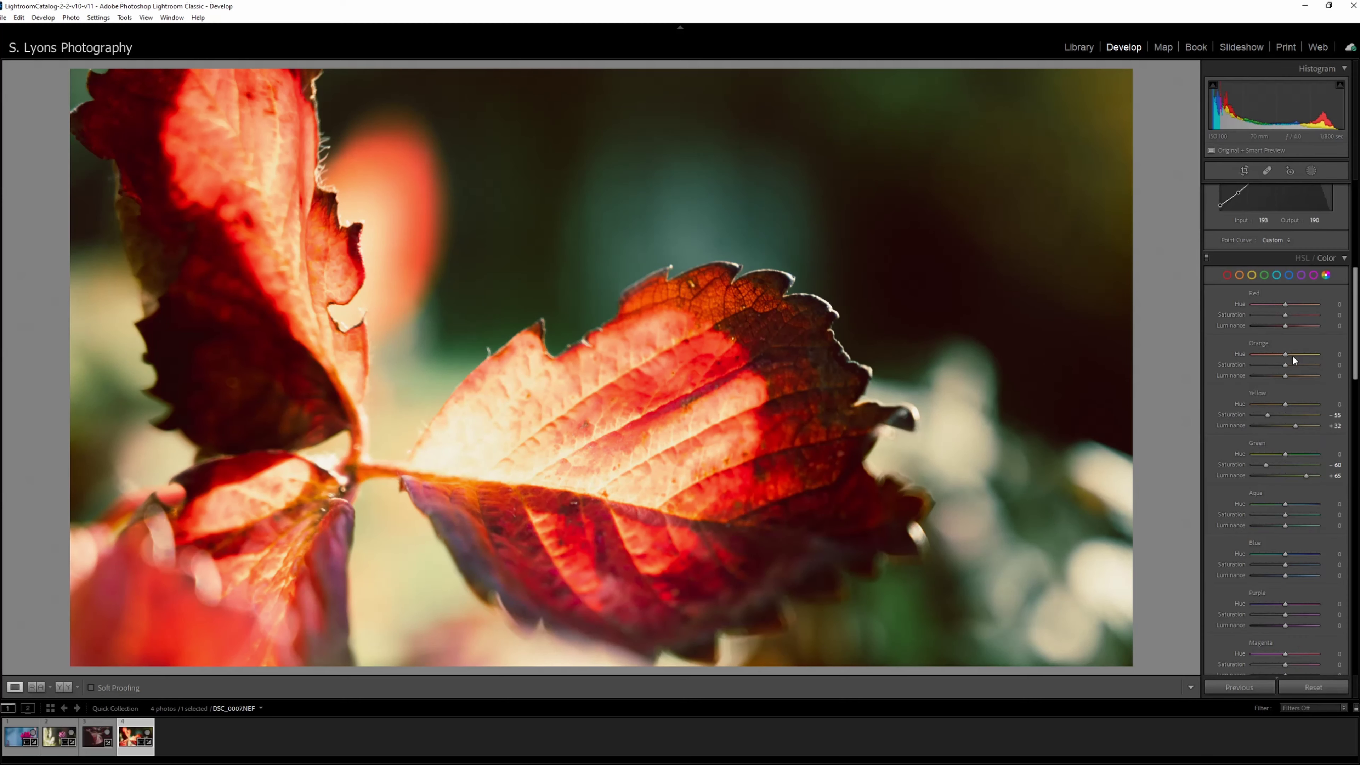
pyautogui.moveTo(1285, 304)
pyautogui.mouseDown()
pyautogui.moveTo(1304, 315)
pyautogui.moveTo(1272, 354)
pyautogui.moveTo(1293, 355)
pyautogui.mouseUp()
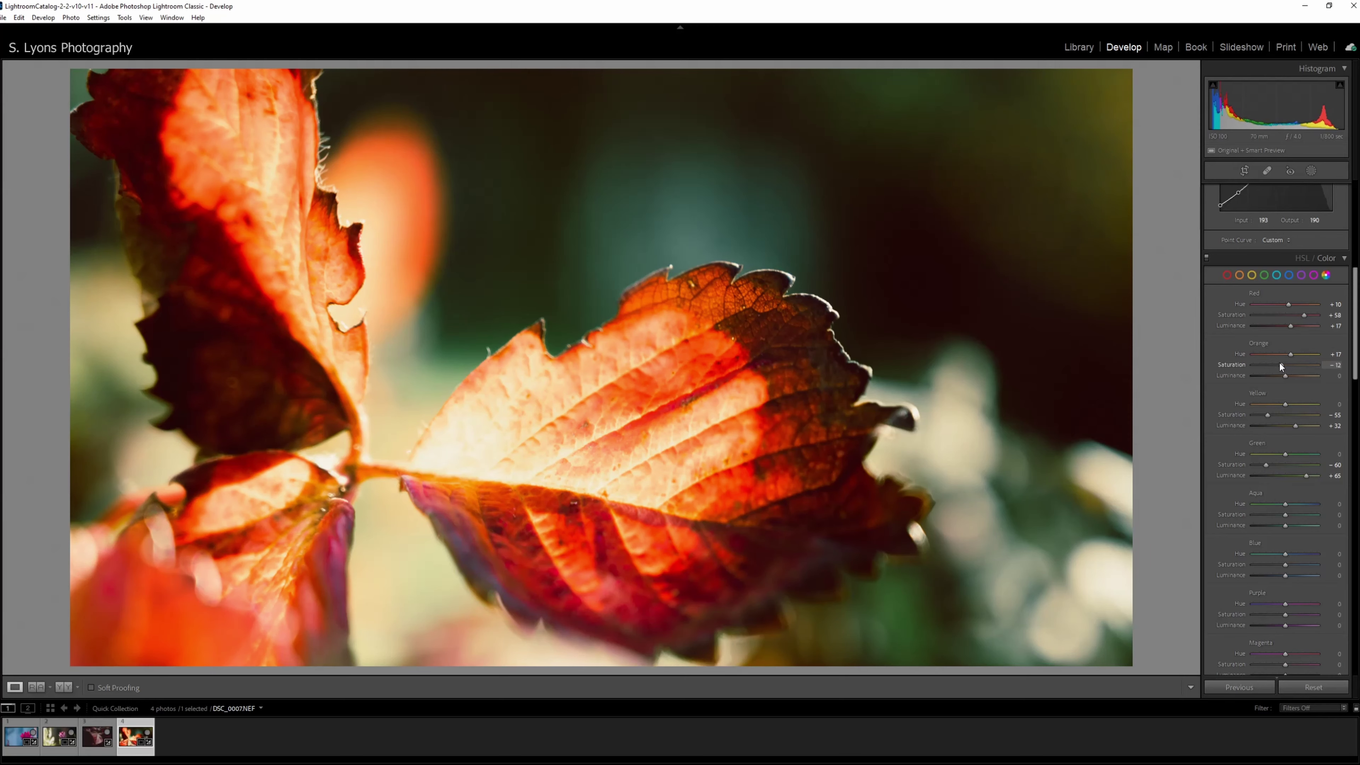
pyautogui.moveTo(1284, 365); pyautogui.dragTo(1297, 376)
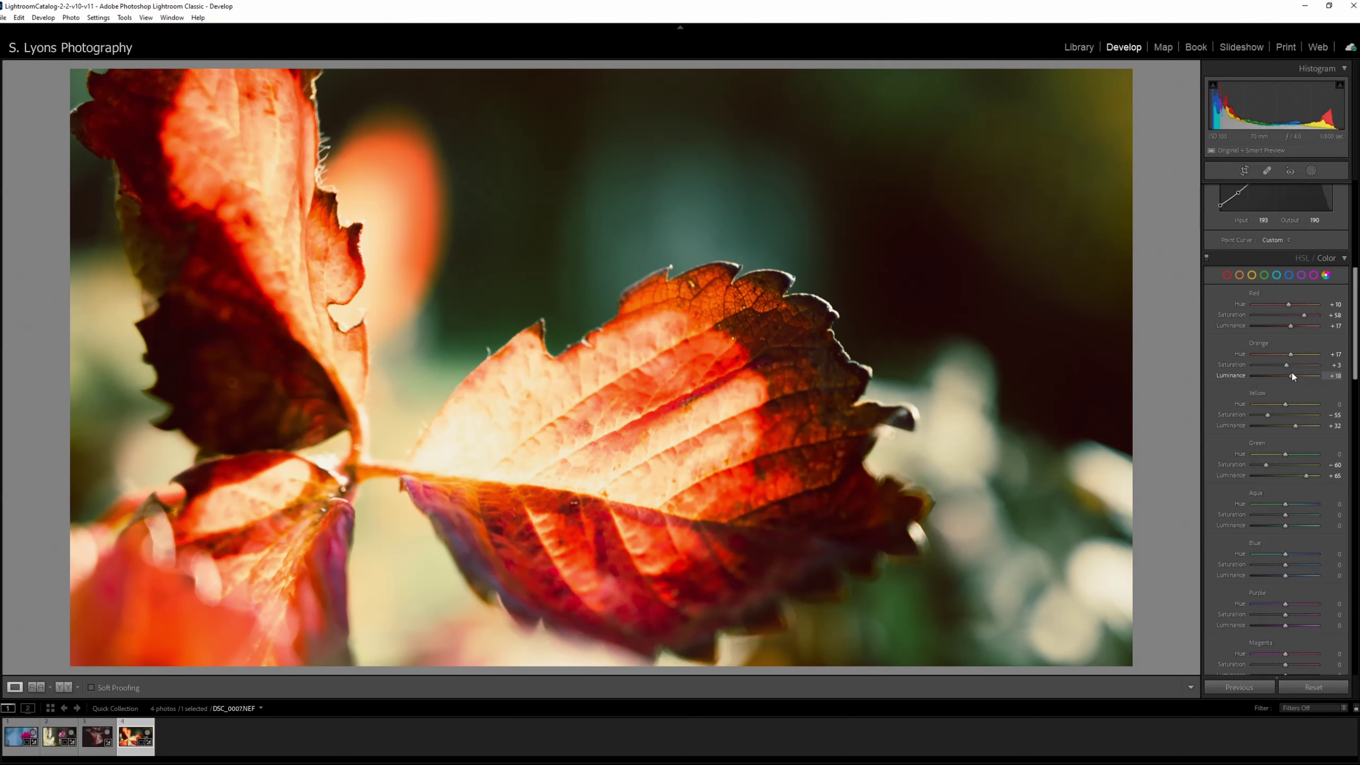
# Step: At 1:1 on the leaf edge, set sharpening Amount 89, Radius 1.8 and Masking 65
pyautogui.scroll(-10, 1231, 321)
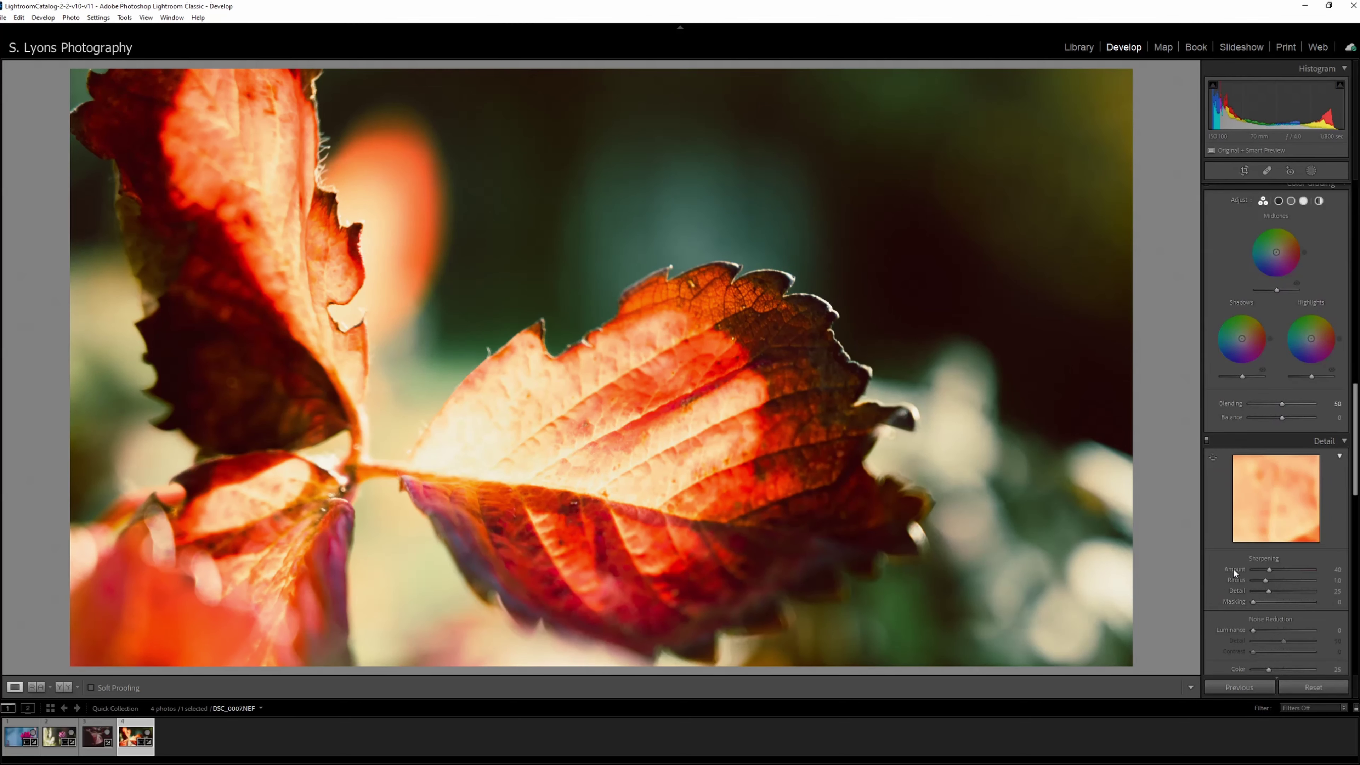
pyautogui.scroll(-5, 1226, 536)
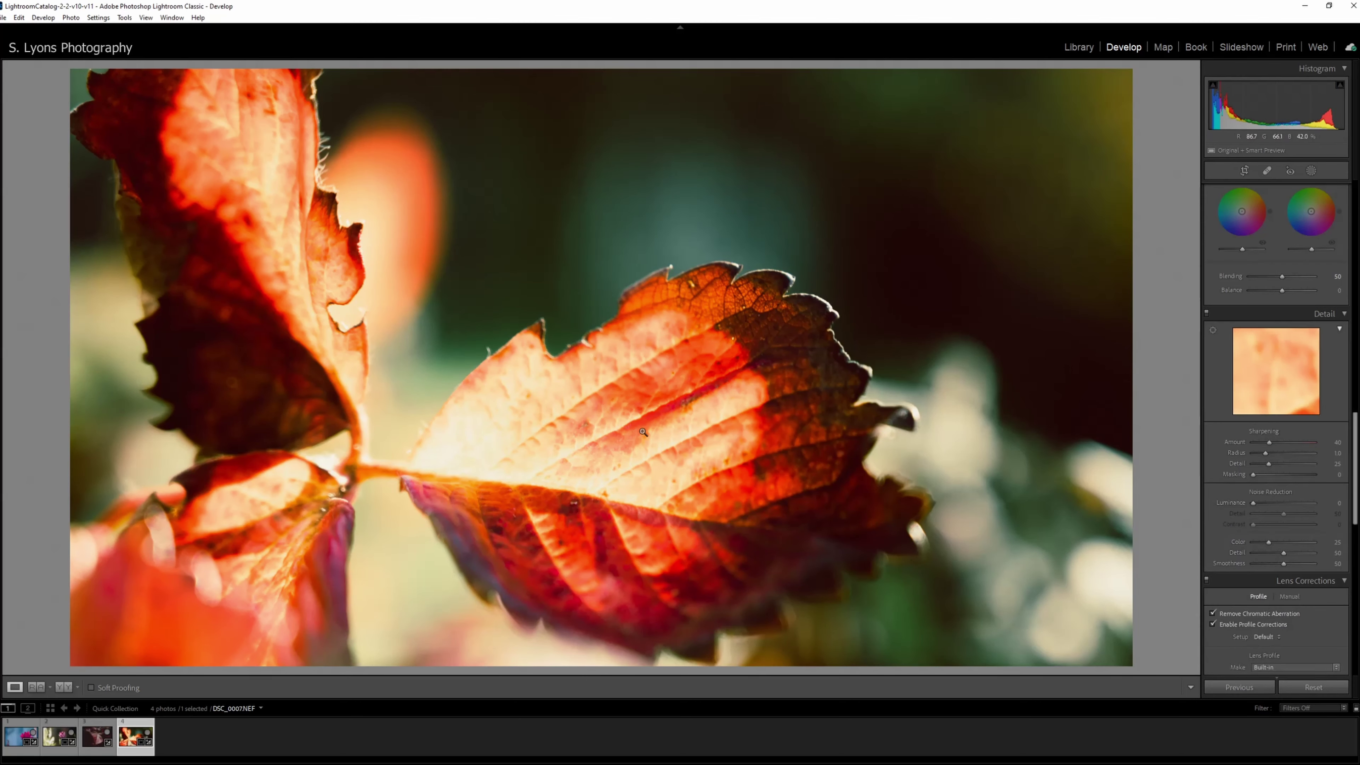
pyautogui.click(712, 359)
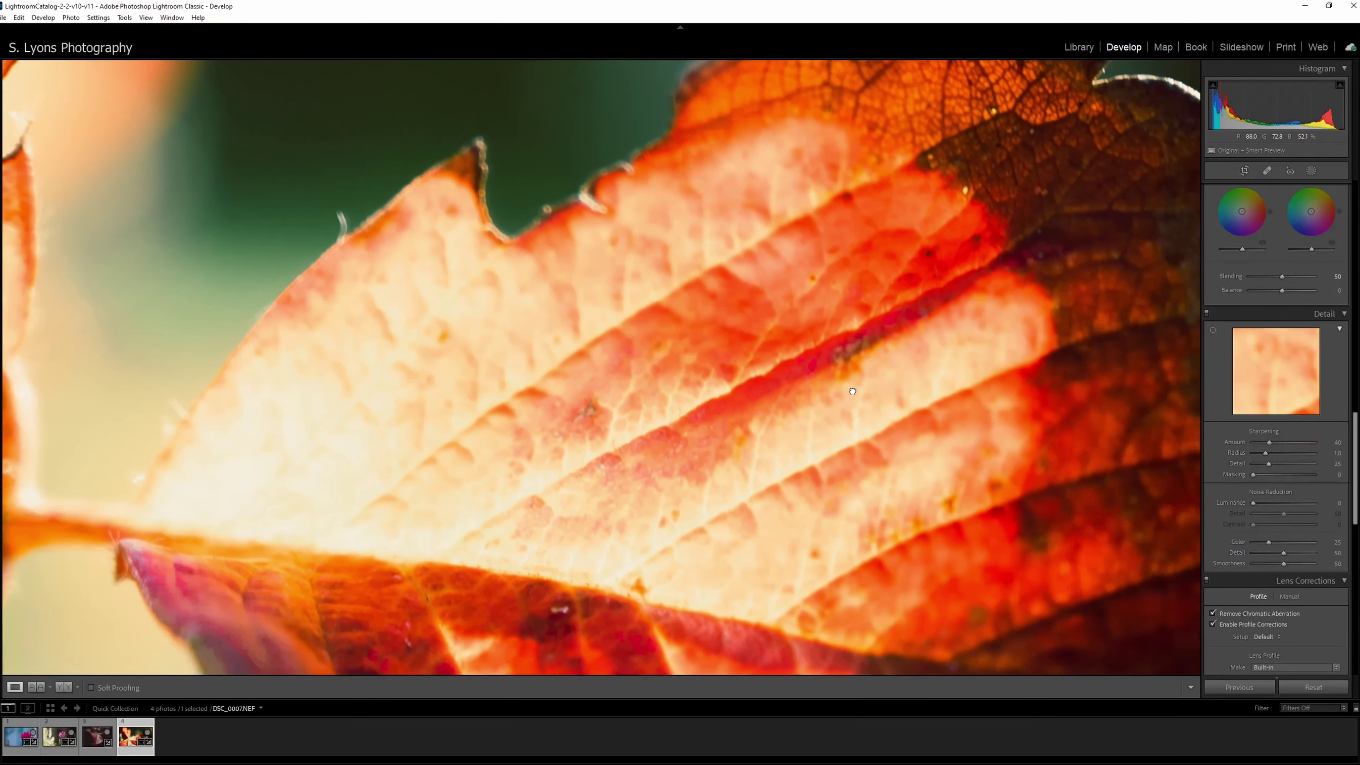
pyautogui.moveTo(862, 388); pyautogui.dragTo(753, 462)
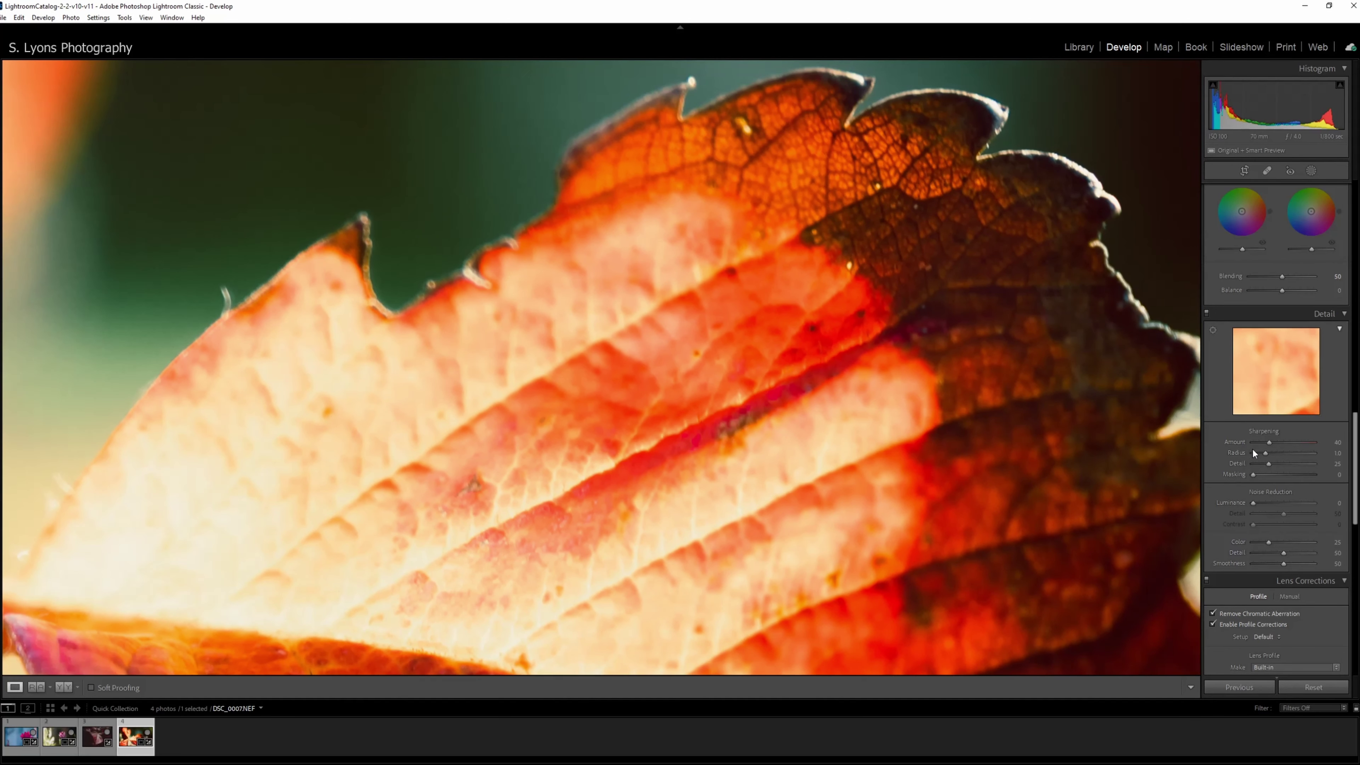
pyautogui.moveTo(1272, 442); pyautogui.dragTo(1279, 442)
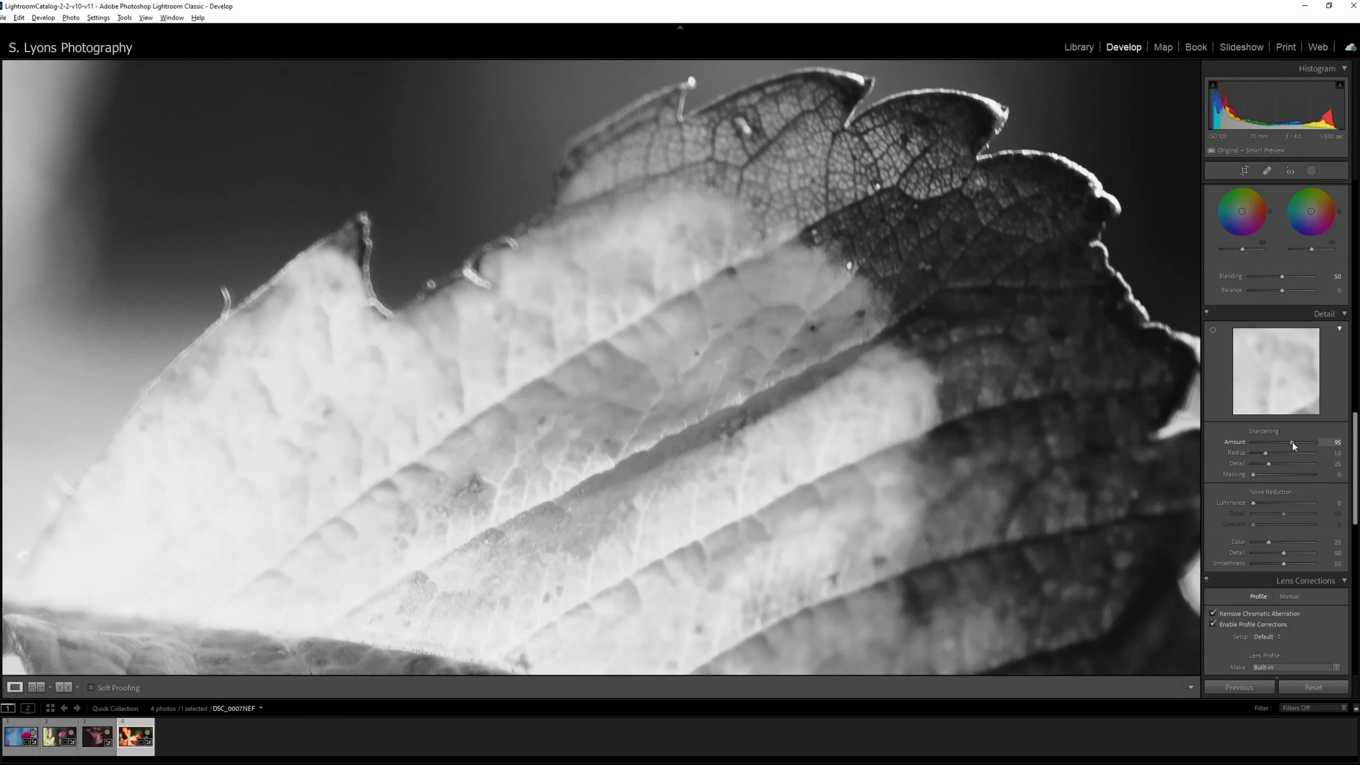
pyautogui.moveTo(1290, 443); pyautogui.dragTo(1287, 463)
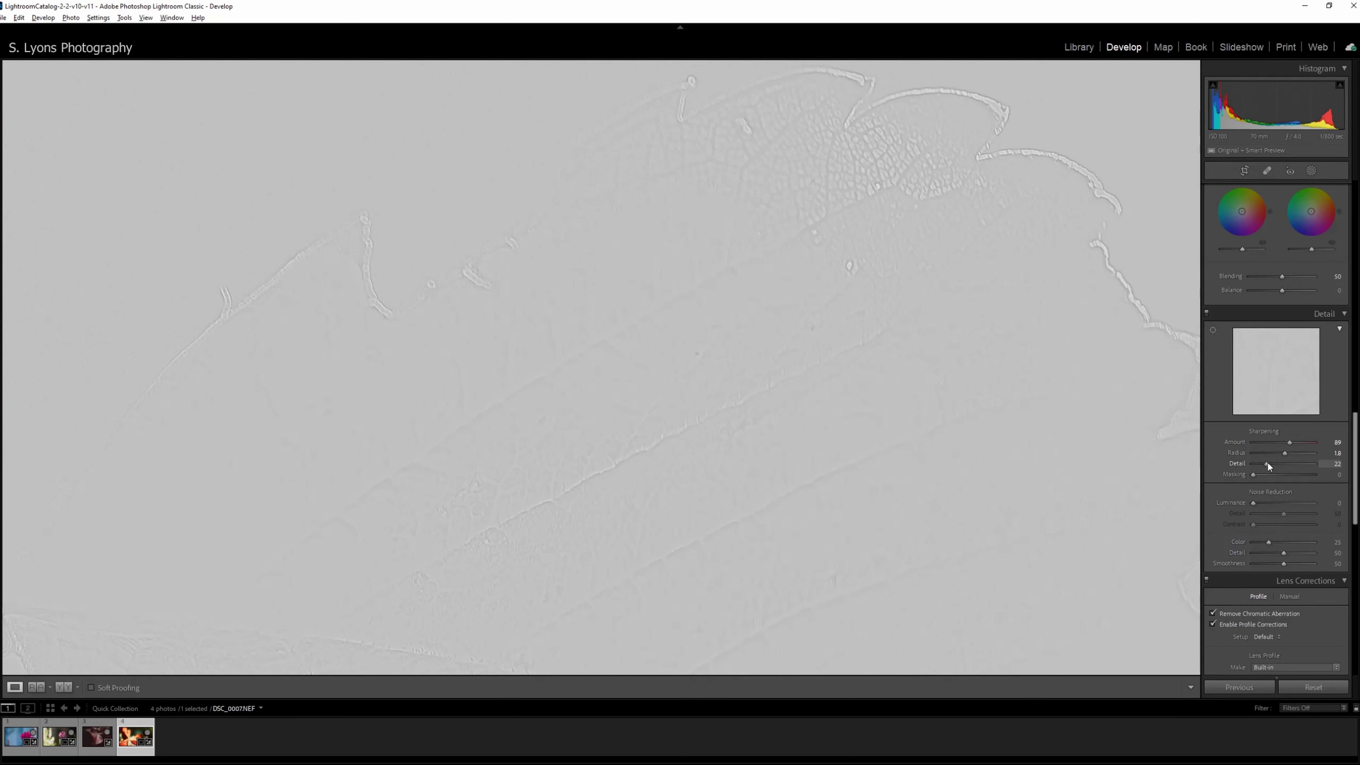
pyautogui.moveTo(1252, 474); pyautogui.dragTo(1293, 474)
pyautogui.click(530, 506)
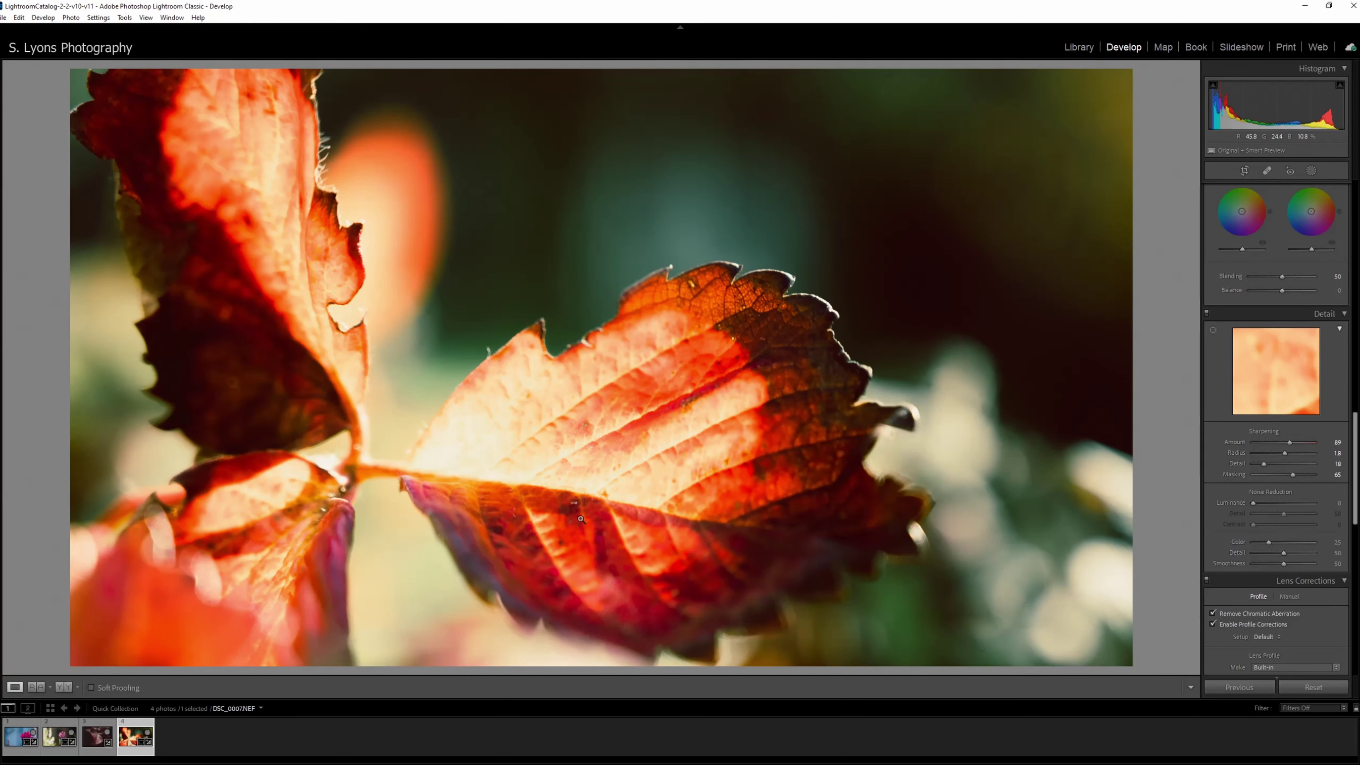
pyautogui.press('\\')
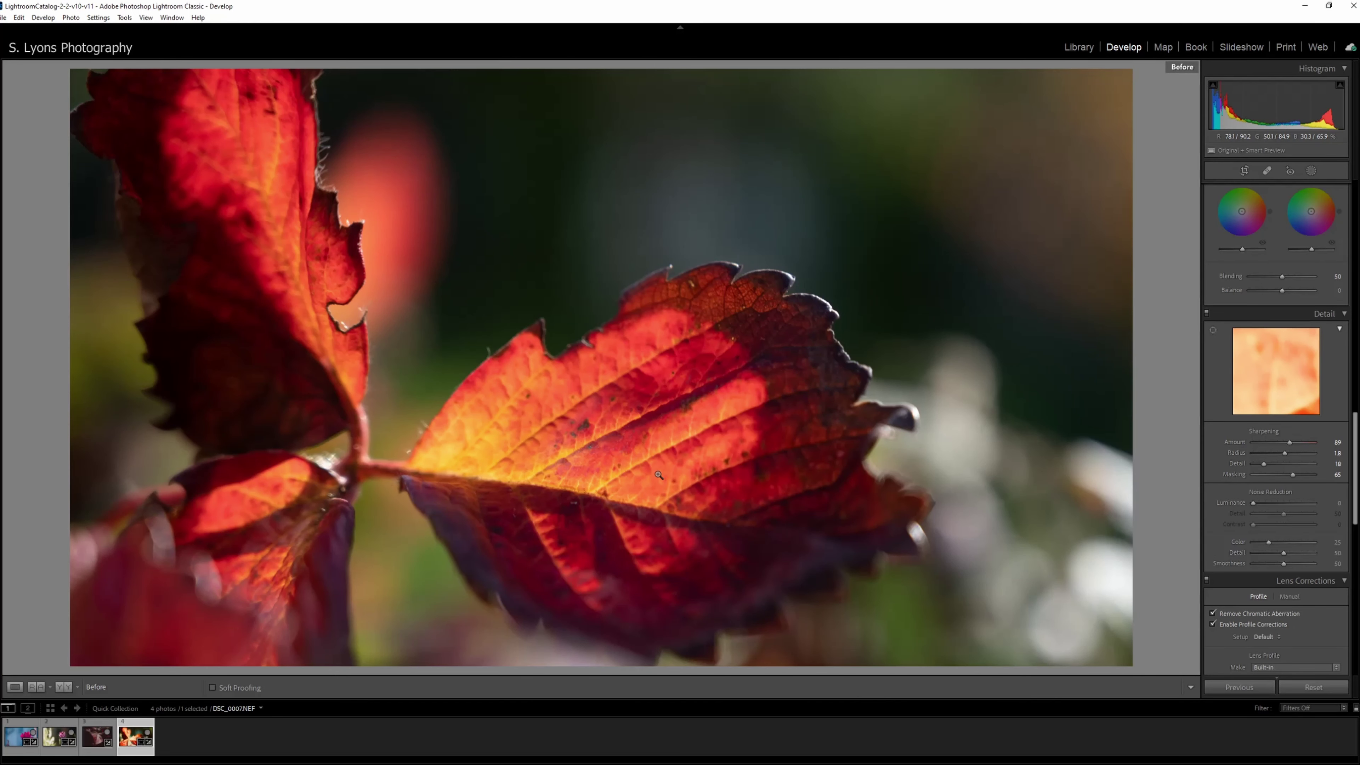
pyautogui.press('\\')
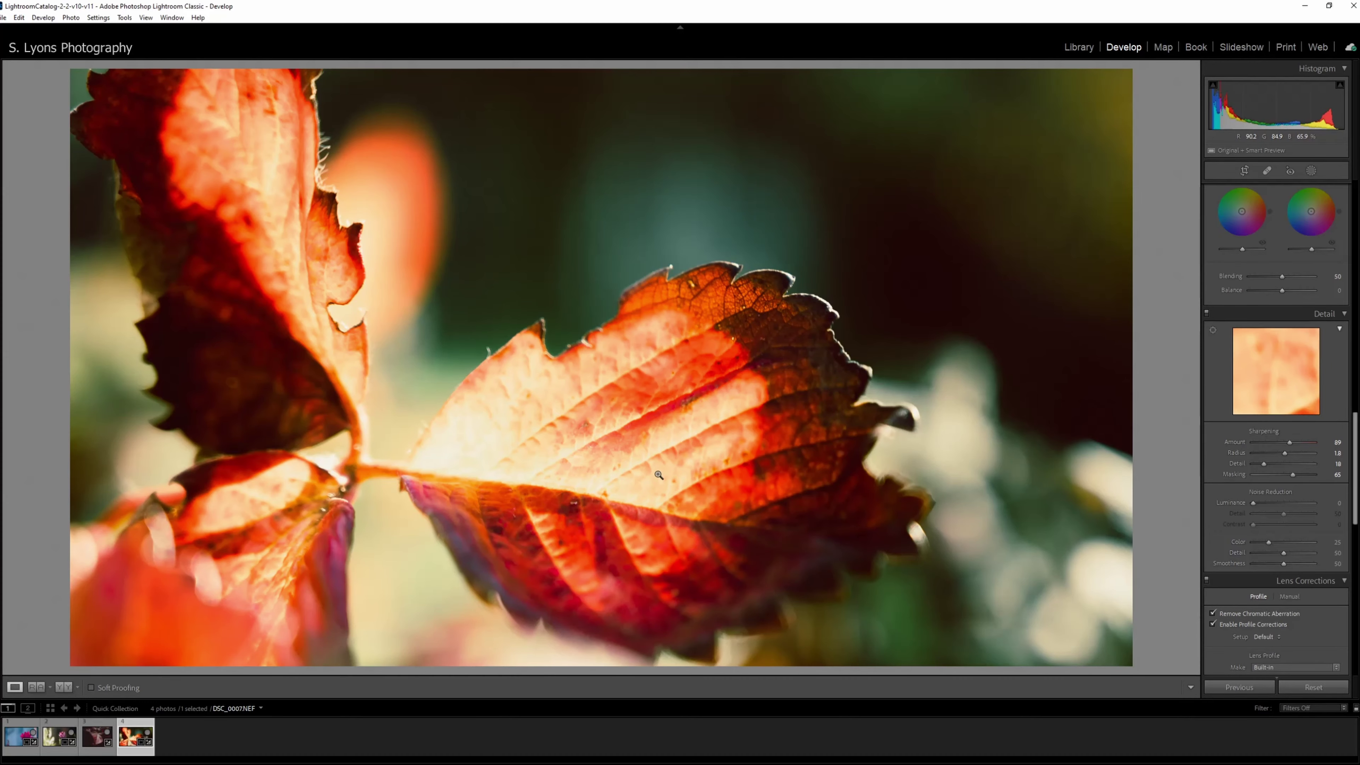